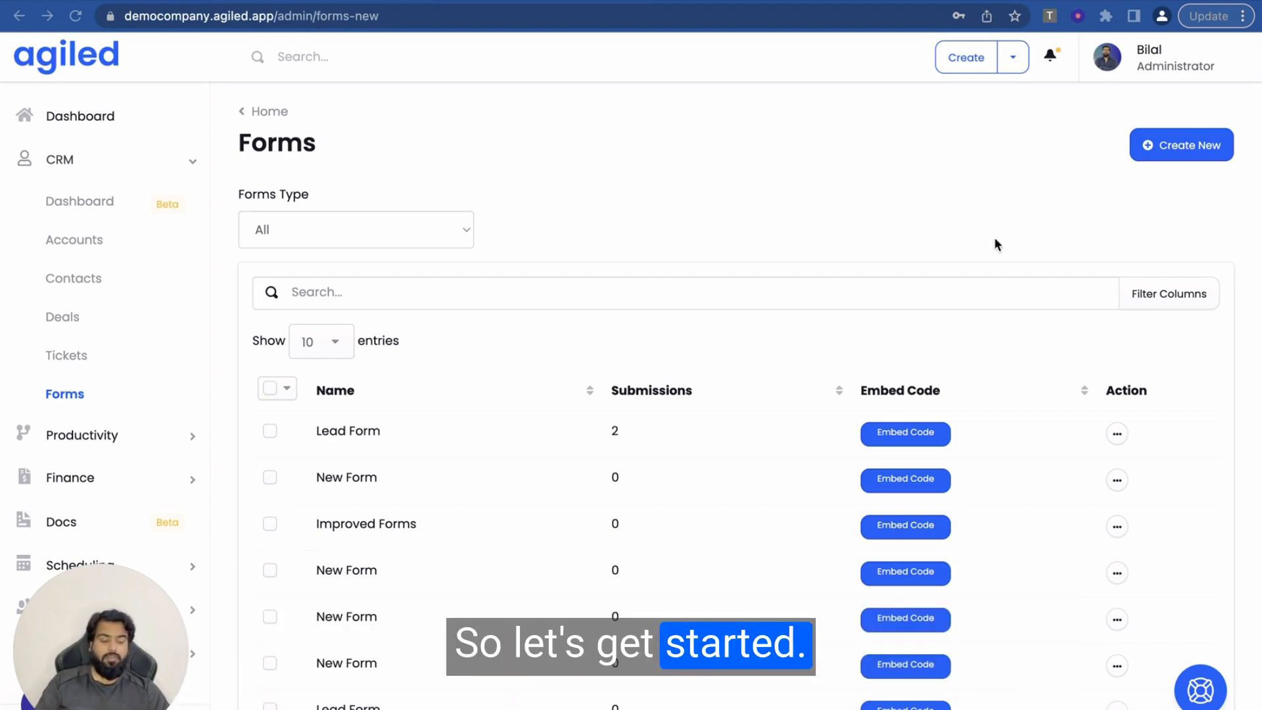
# Step: Create a new form named 'Get Started Form' whose submissions create a client
pyautogui.click(1172, 150)
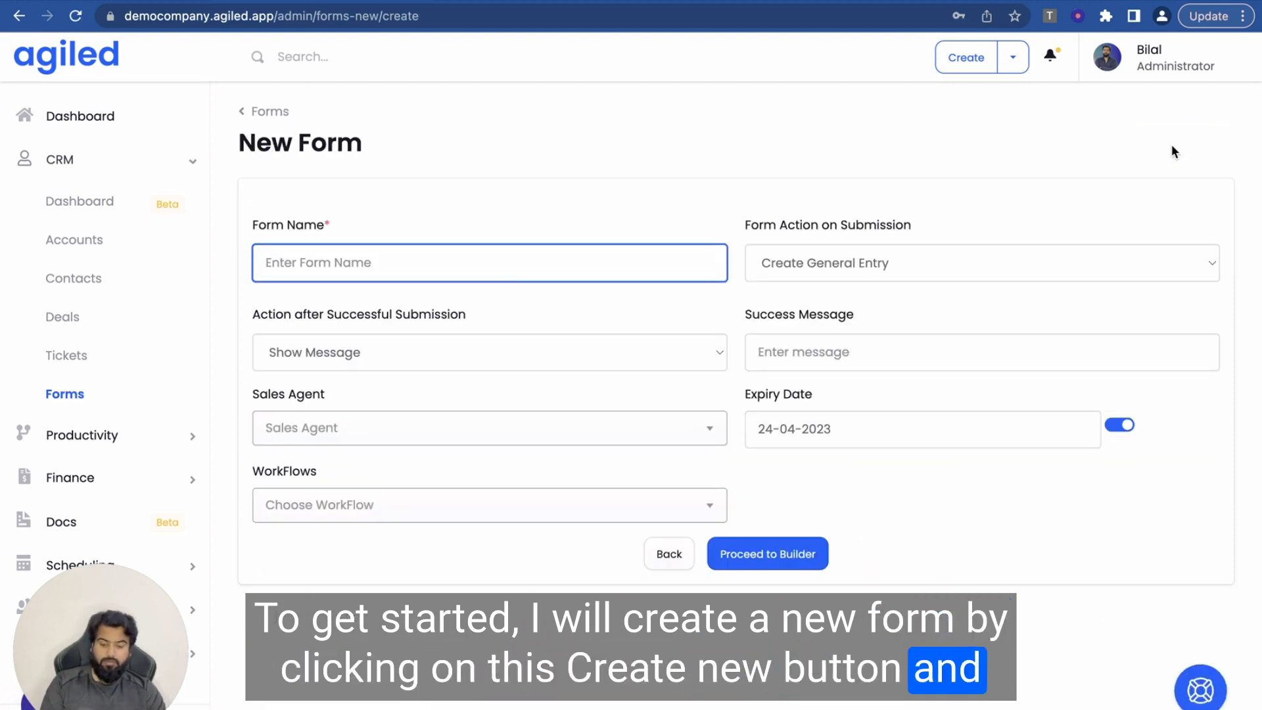
pyautogui.write('Get Started')
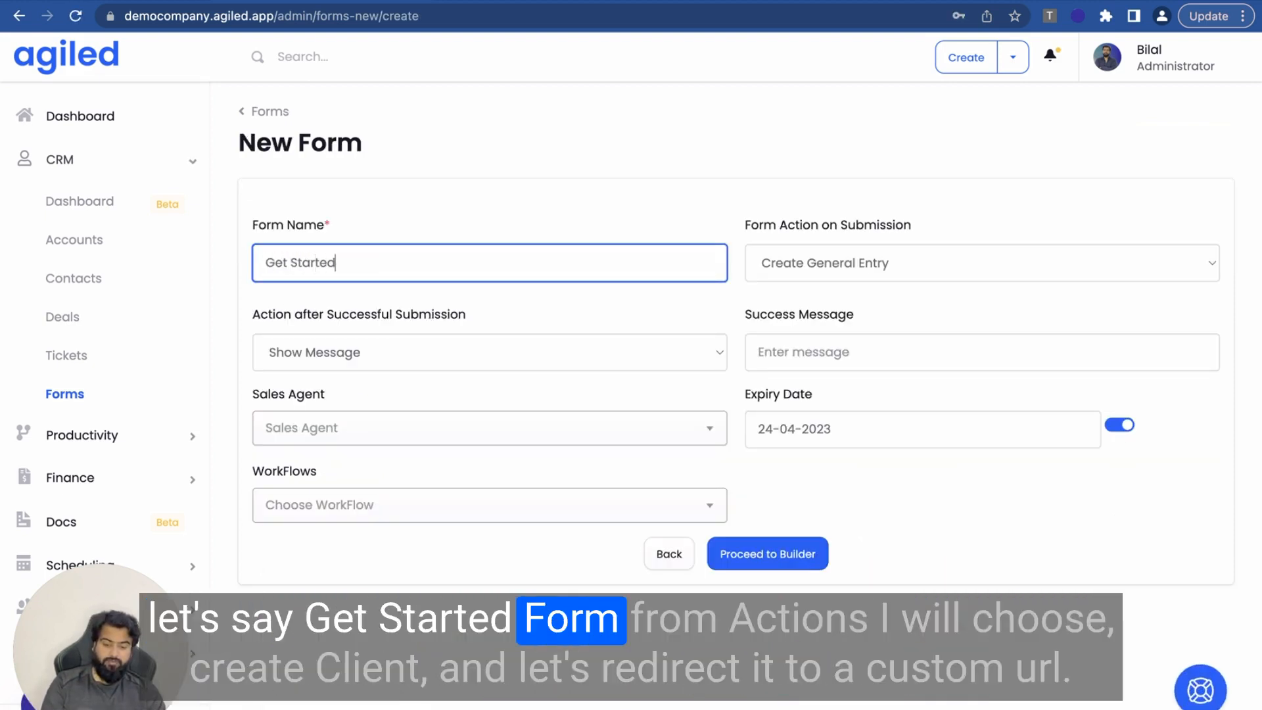
pyautogui.write(' Forms')
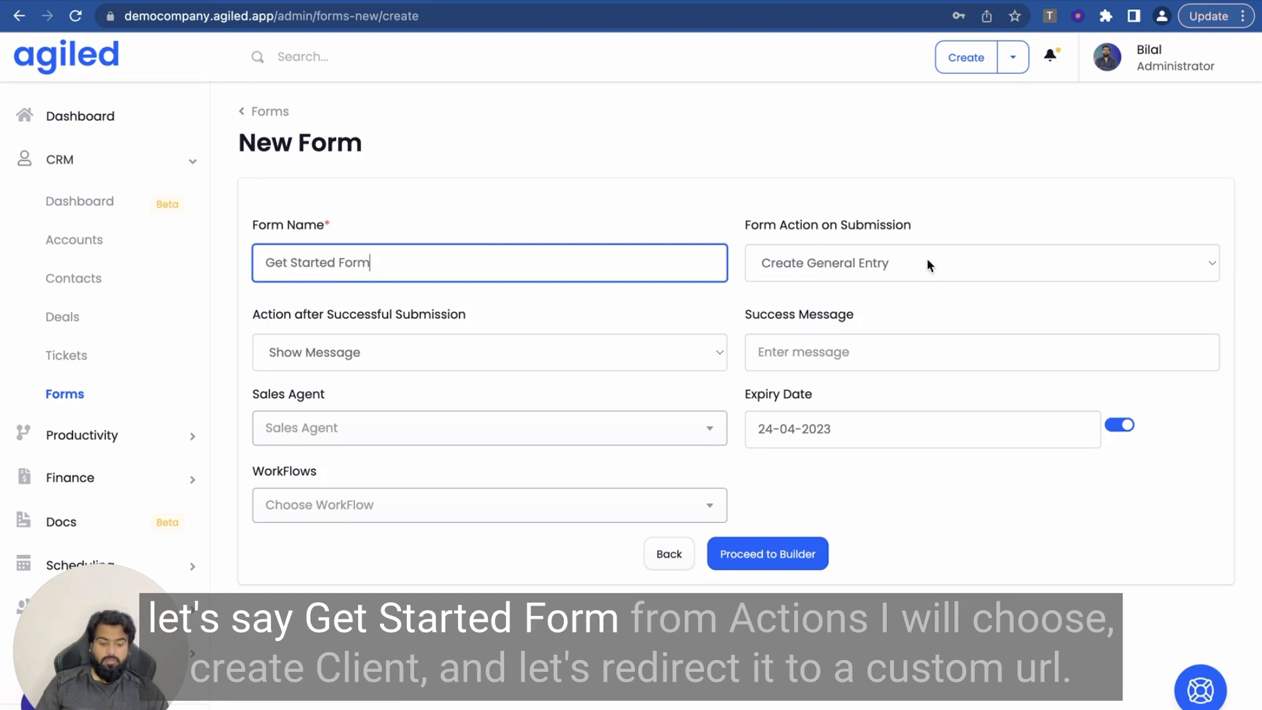
pyautogui.click(927, 262)
pyautogui.click(887, 304)
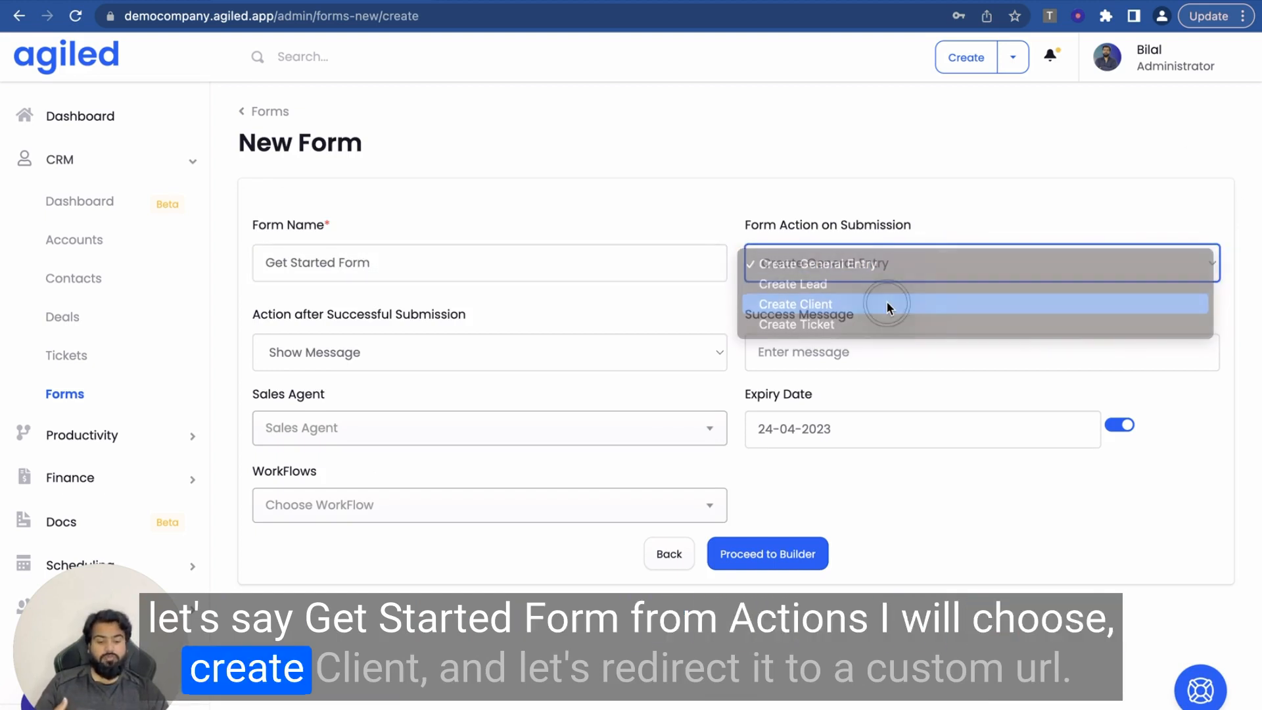
pyautogui.click(431, 350)
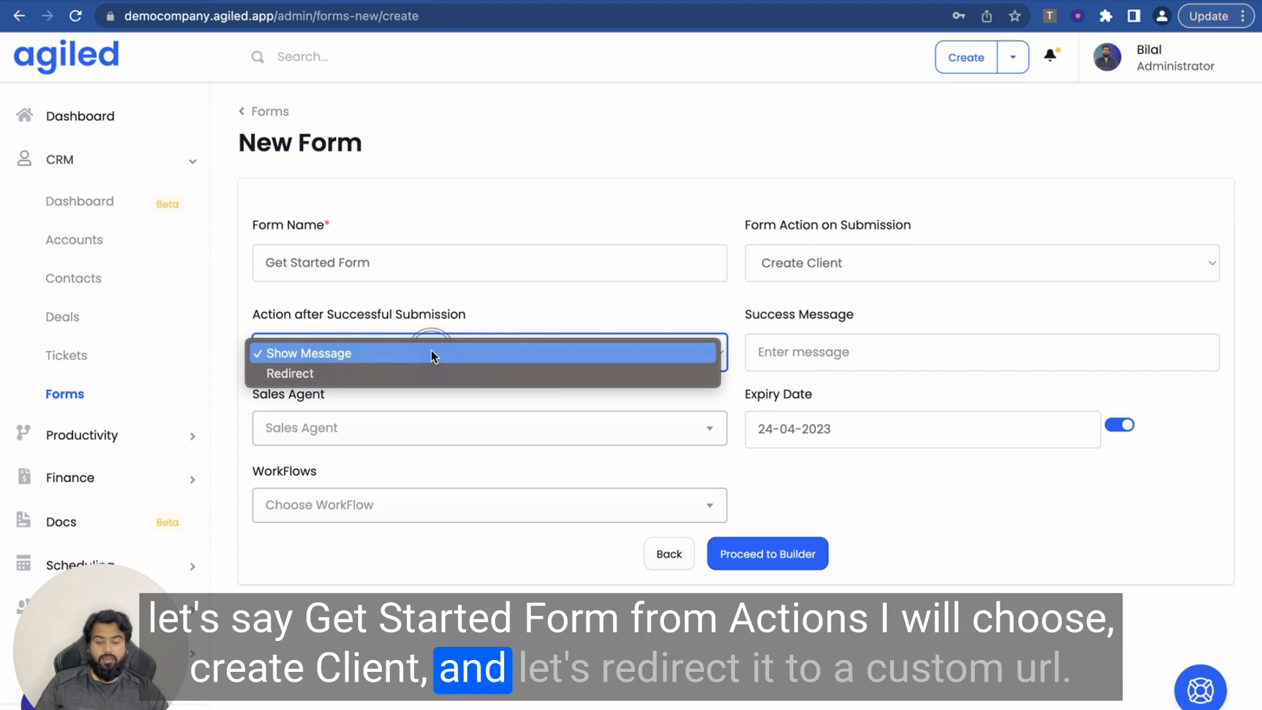
pyautogui.click(393, 373)
pyautogui.click(770, 342)
pyautogui.write('gt')
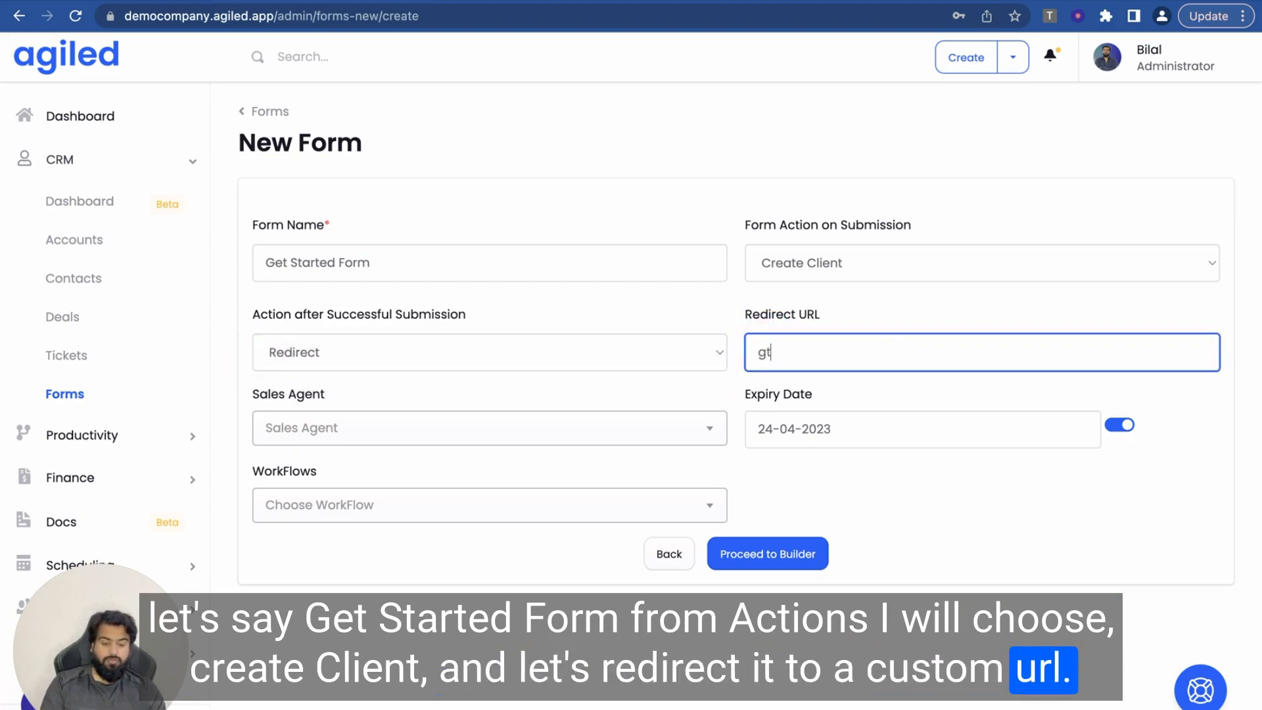
pyautogui.write('ttps://agiled.app')
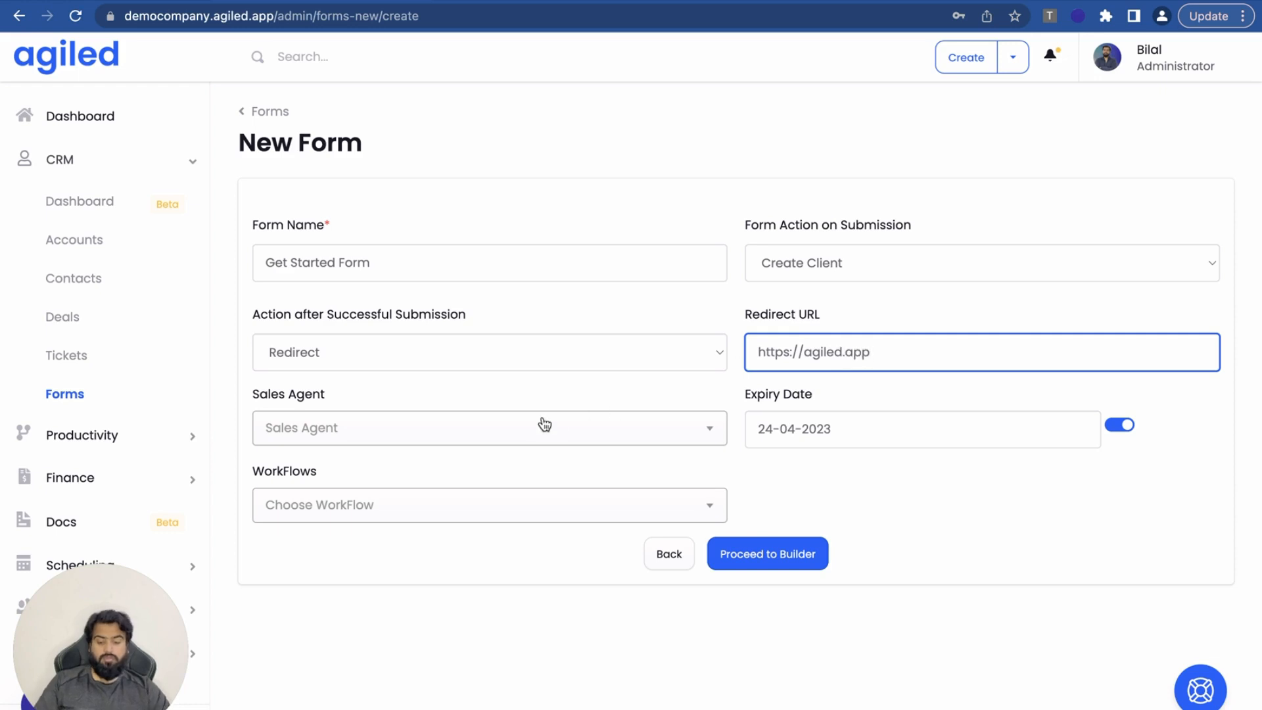
pyautogui.click(541, 427)
pyautogui.click(436, 389)
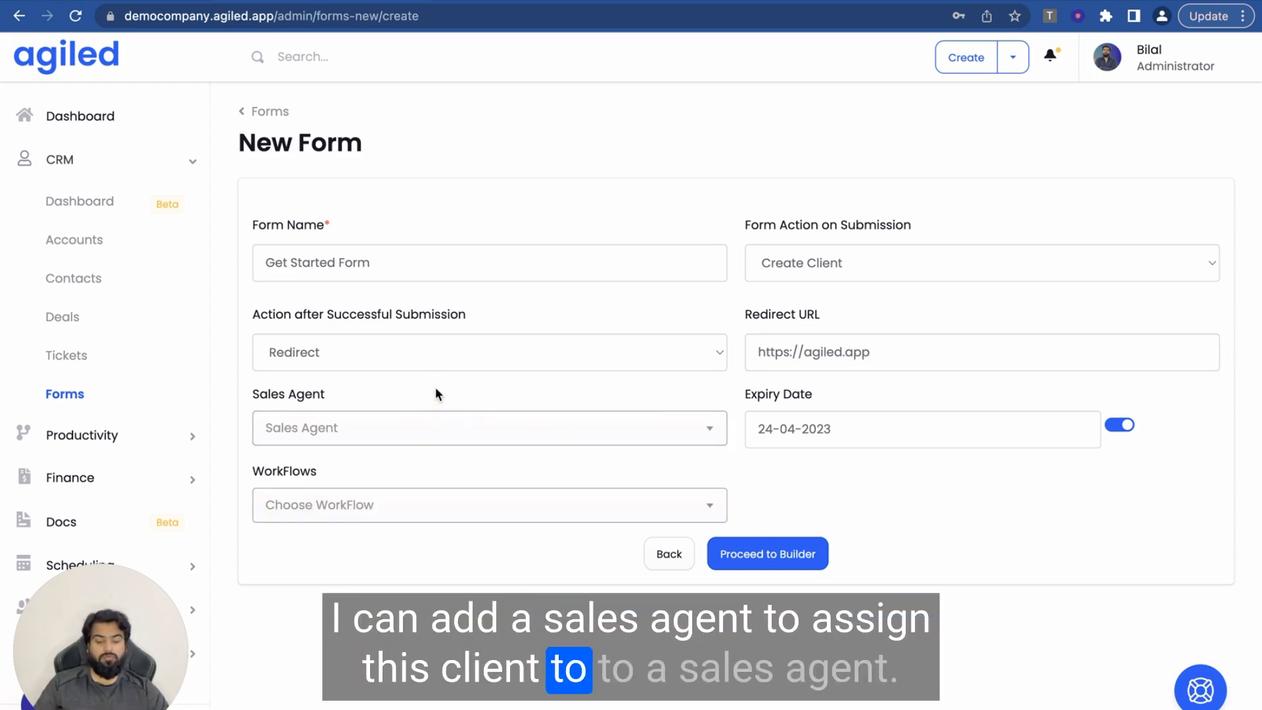
pyautogui.click(1120, 426)
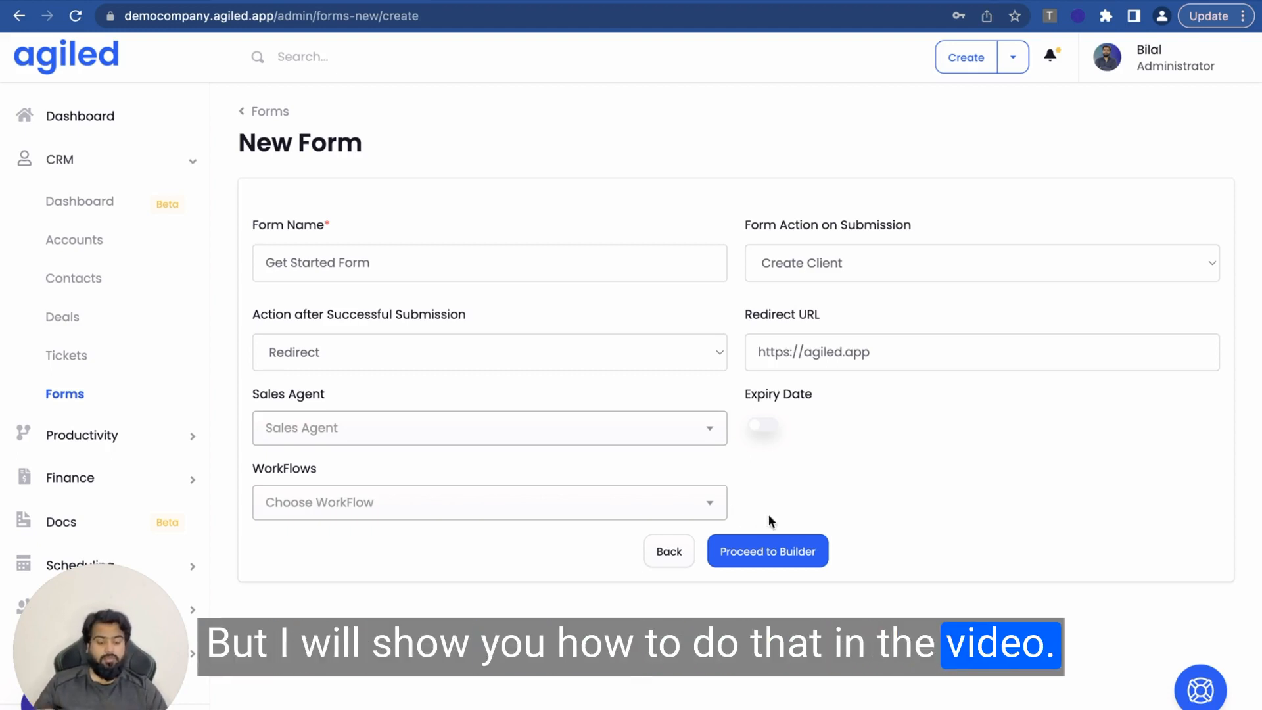
pyautogui.click(771, 554)
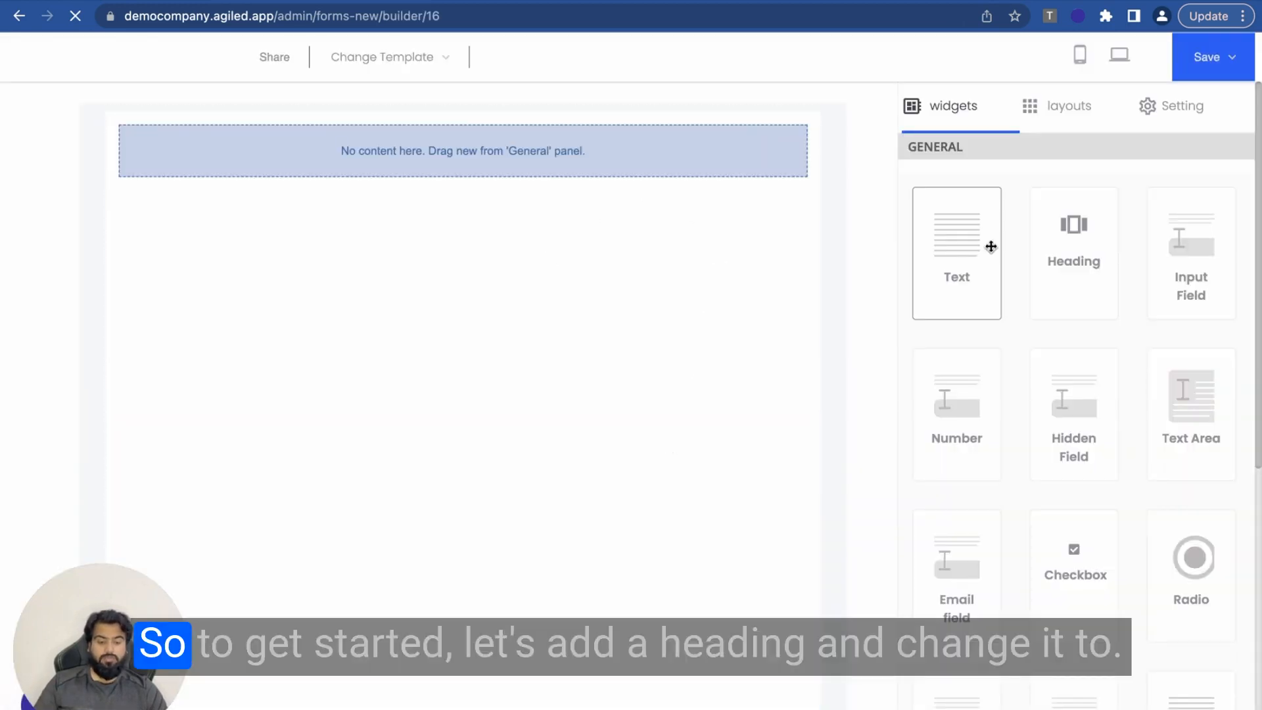
# Step: Add a heading reading 'Get Started With ABC' and centre it at the top of the form
pyautogui.moveTo(1072, 241); pyautogui.dragTo(407, 167)
pyautogui.click(287, 136)
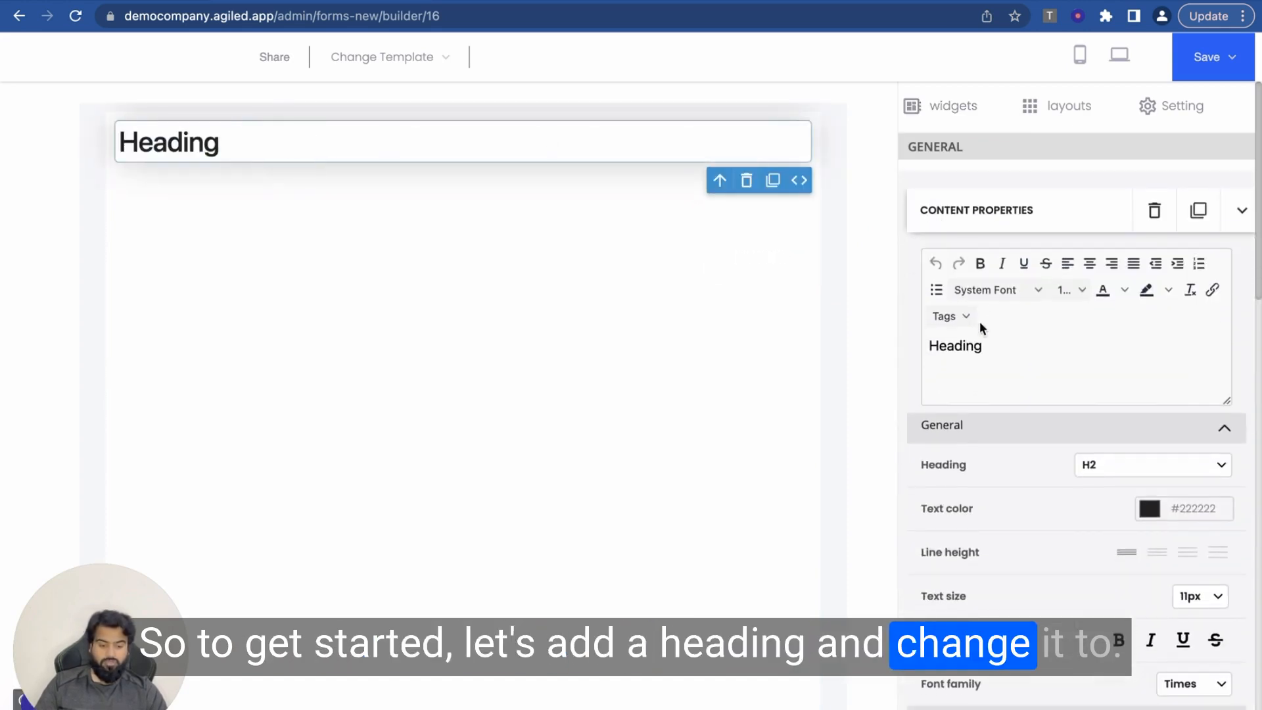
pyautogui.click(962, 346)
pyautogui.write('G')
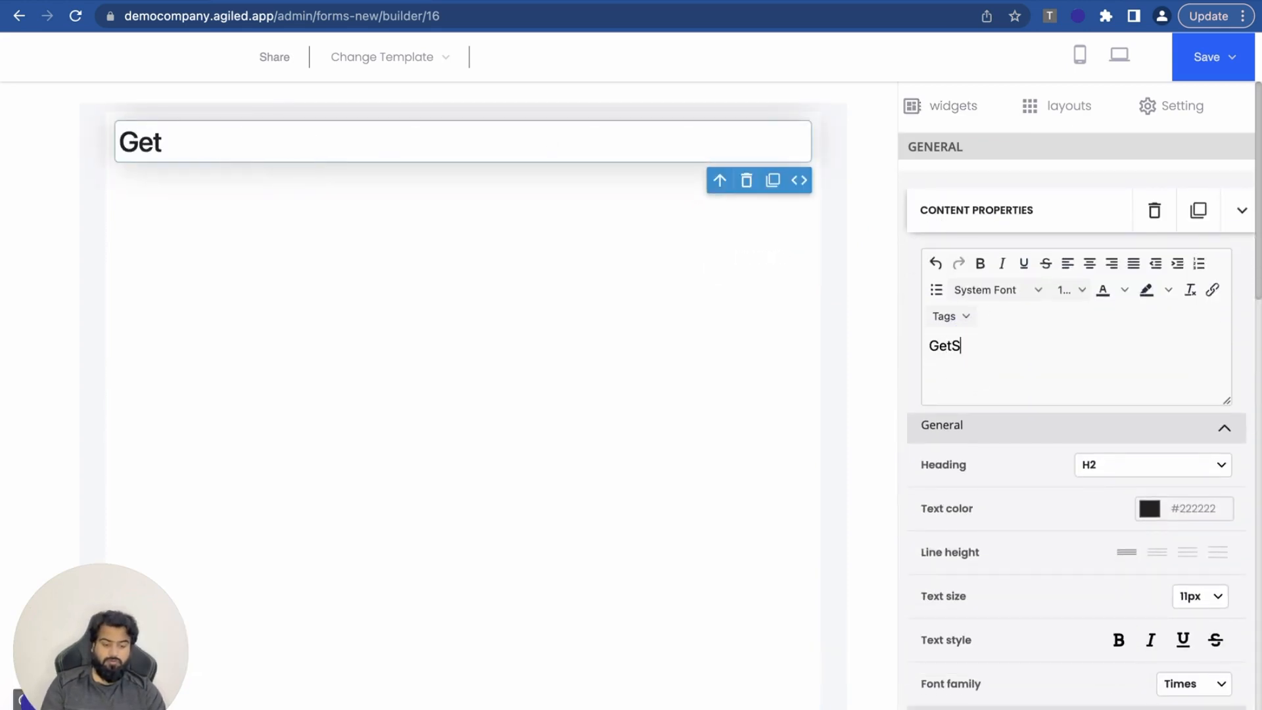
pyautogui.write('et Started')
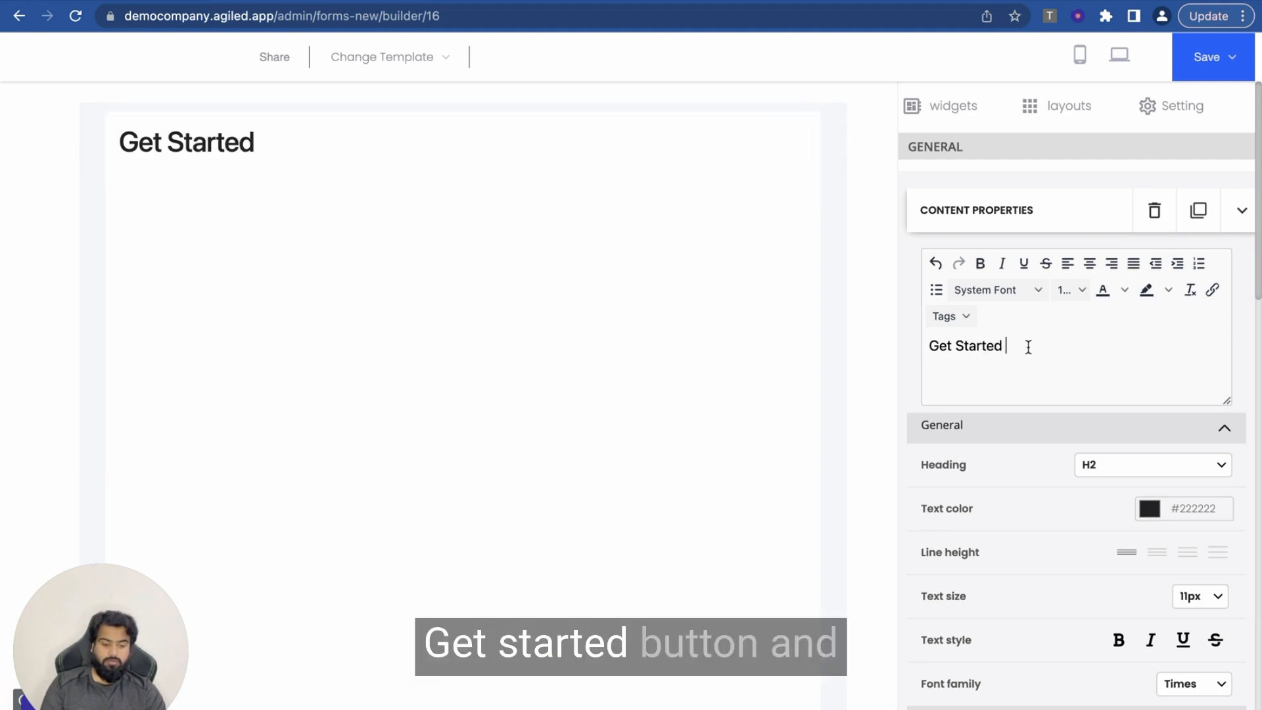
pyautogui.doubleClick(981, 343)
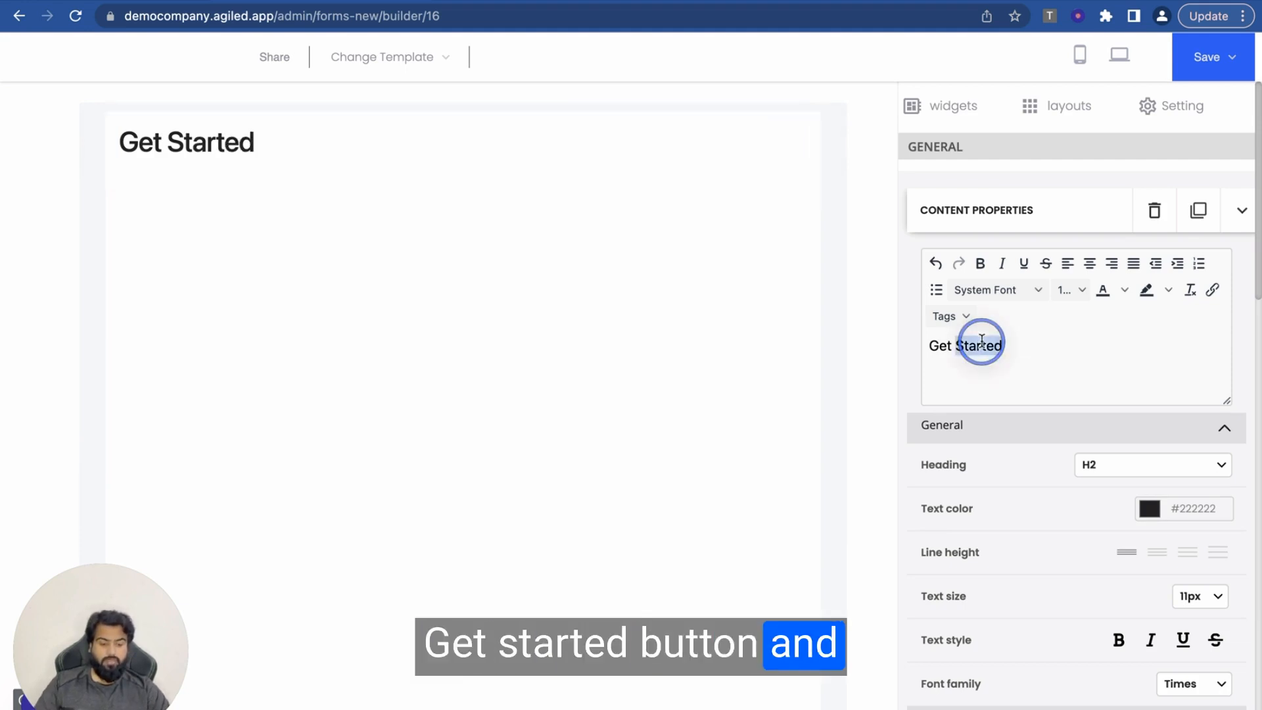
pyautogui.click(1090, 264)
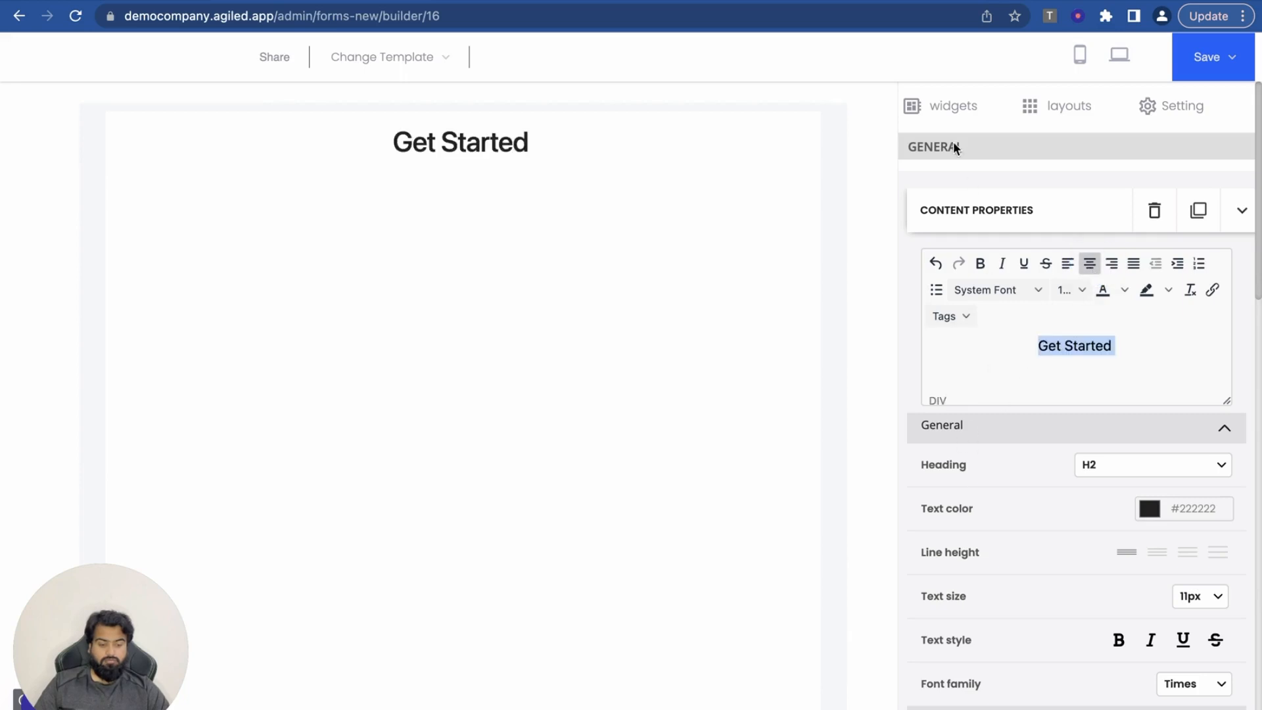
pyautogui.click(1115, 342)
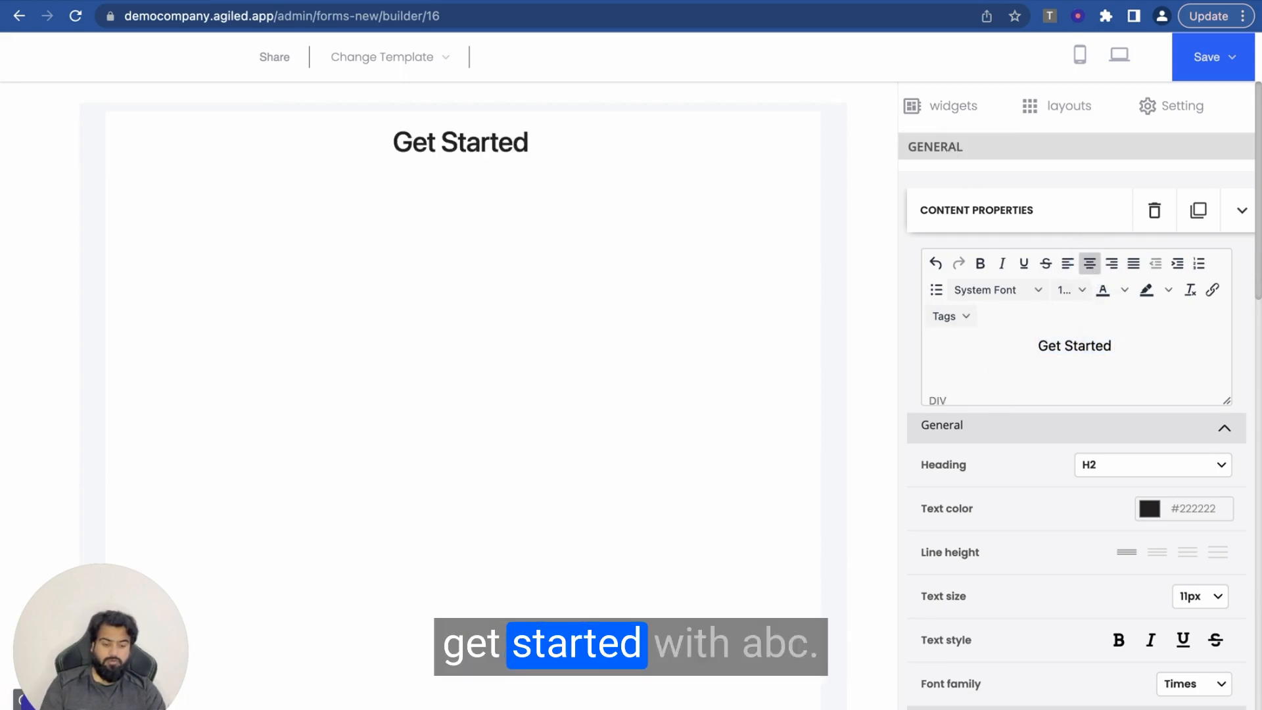
pyautogui.write('With')
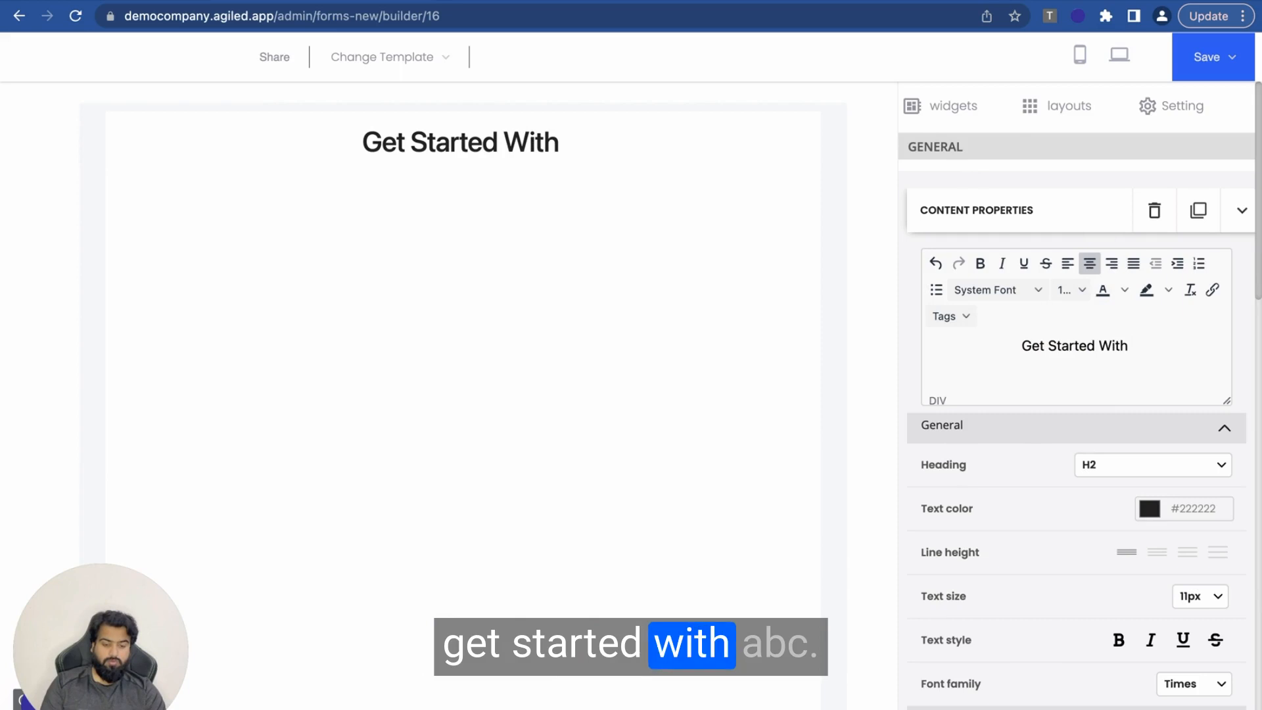
pyautogui.write(' ABD')
pyautogui.press('BackSpace')
pyautogui.write('C')
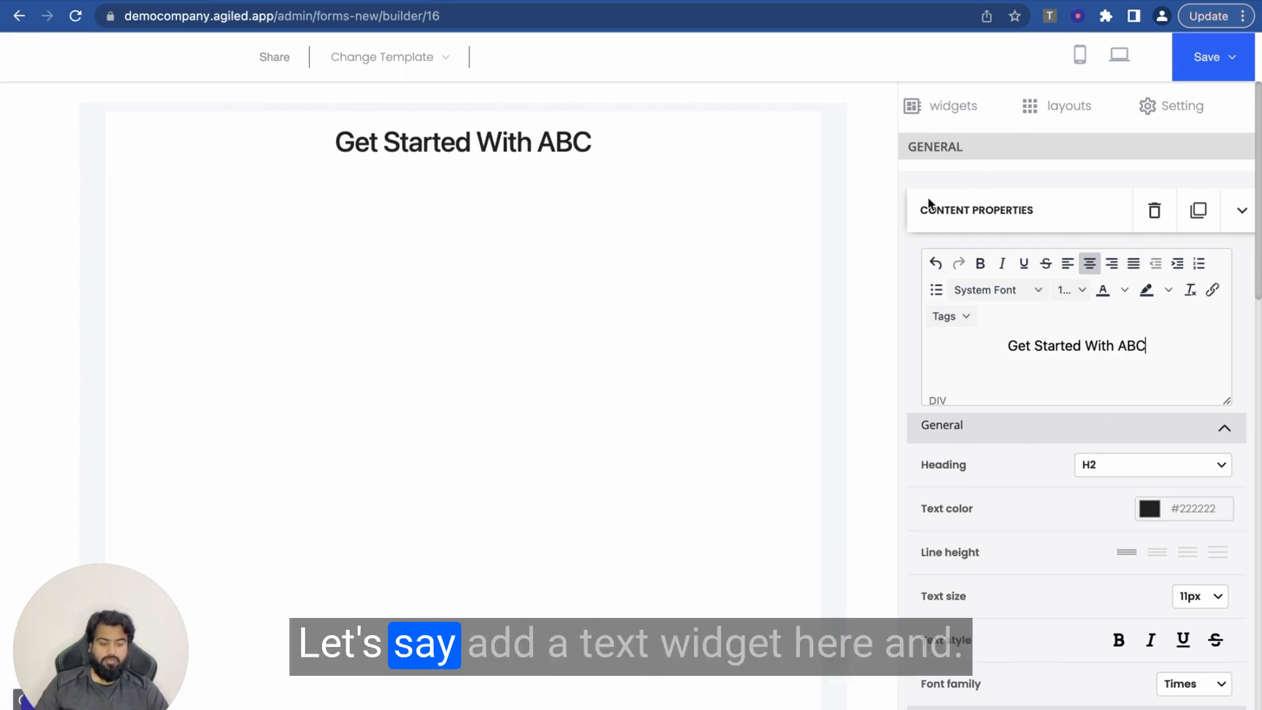
pyautogui.click(920, 105)
# Step: Add a text block under the heading reading 'Please add your info below to get started.'
pyautogui.moveTo(953, 243); pyautogui.dragTo(425, 214)
pyautogui.click(360, 191)
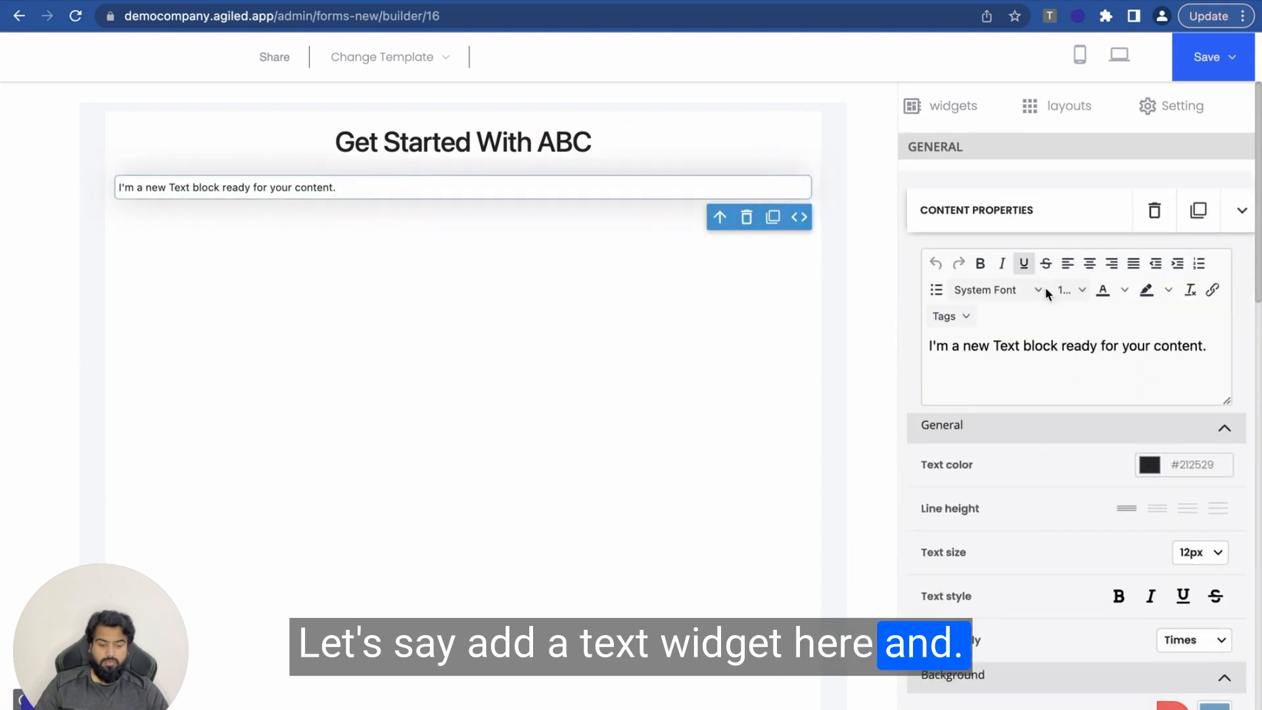
pyautogui.tripleClick(1015, 343)
pyautogui.write('A')
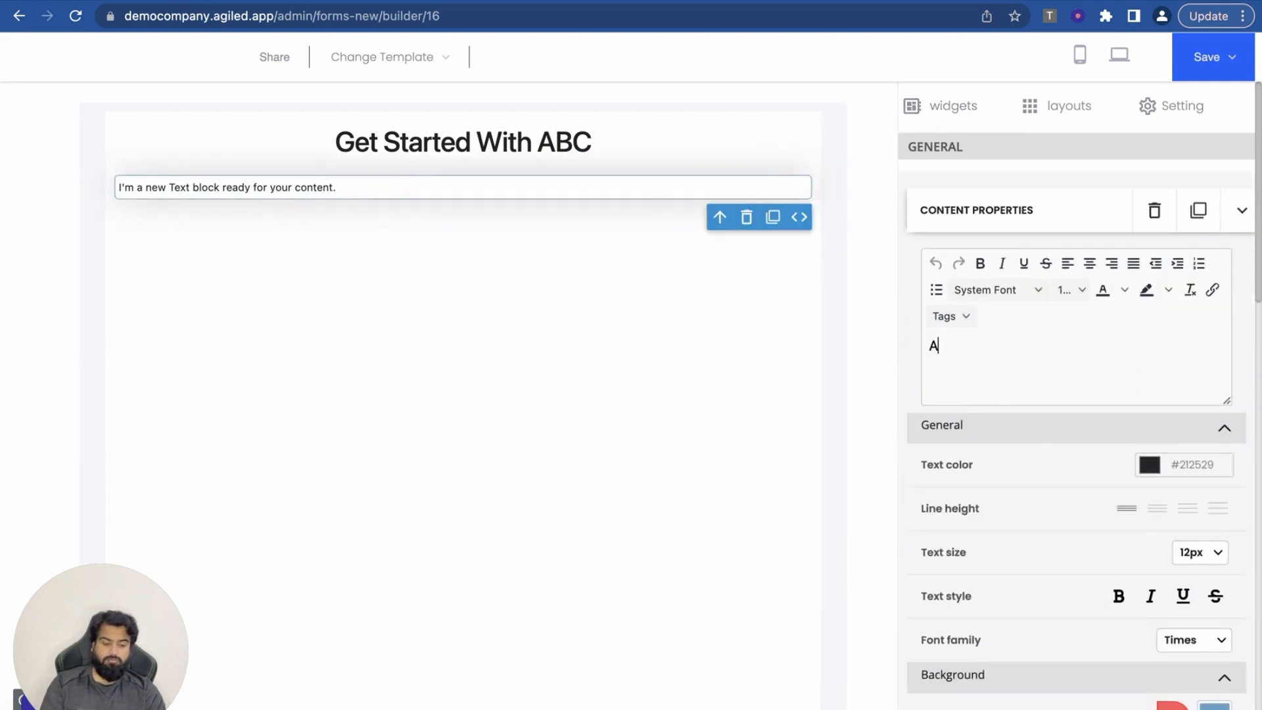
pyautogui.write('leaee')
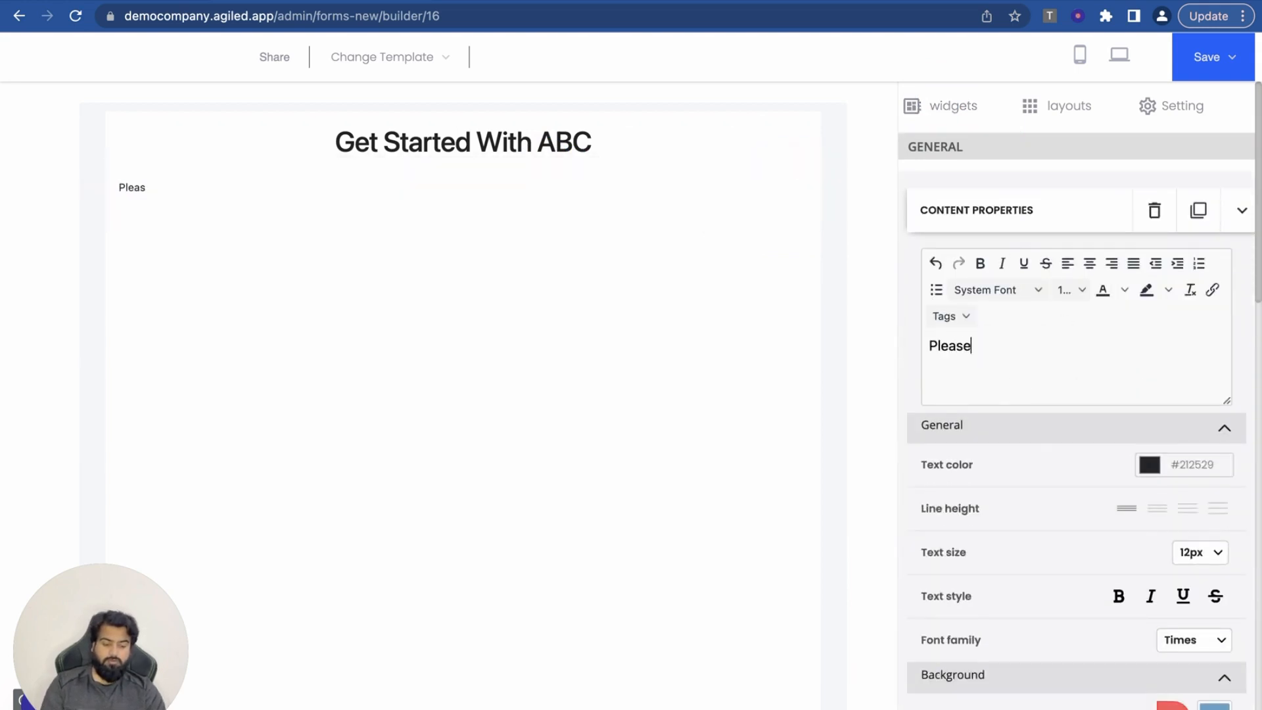
pyautogui.write(' add your info')
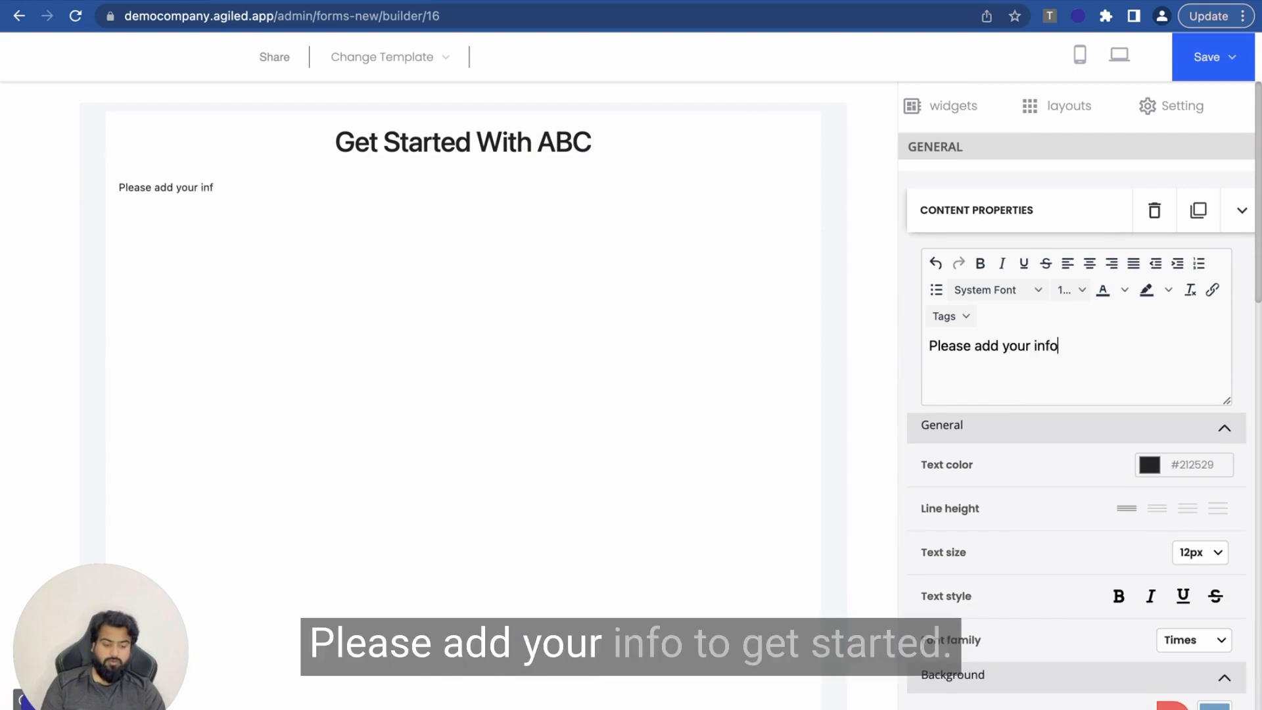
pyautogui.write(' below to get')
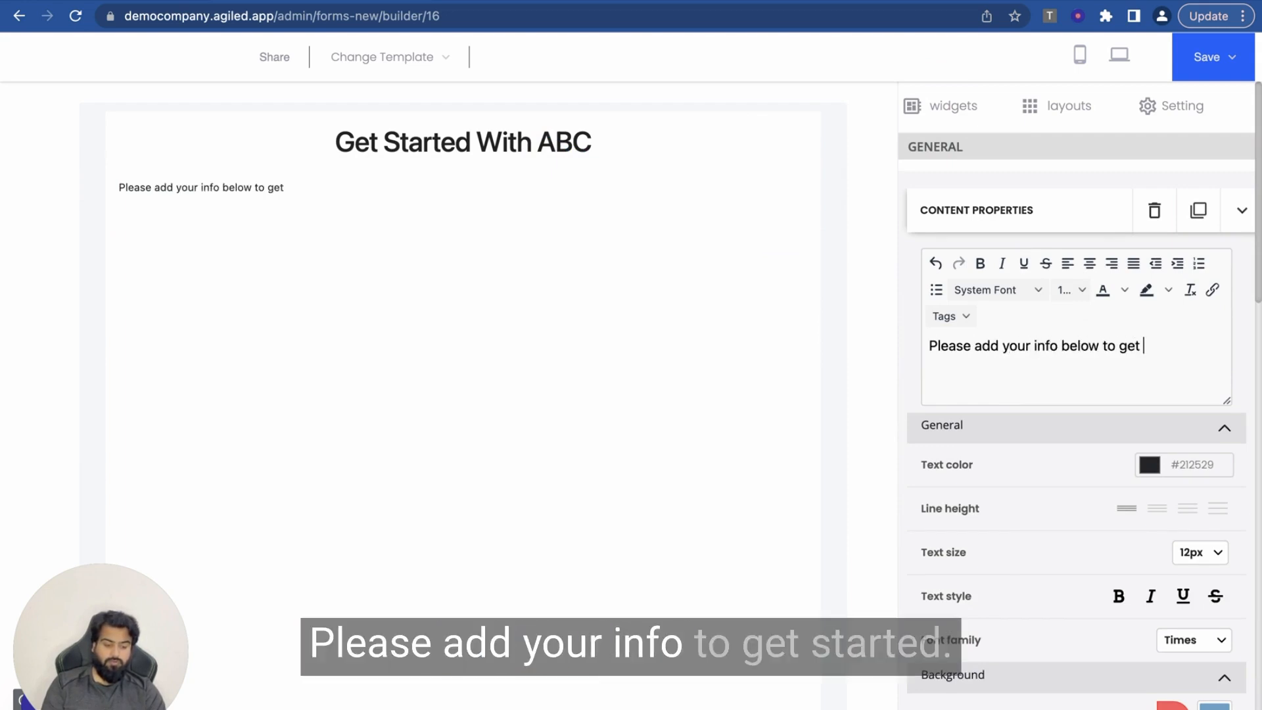
pyautogui.write(' started.')
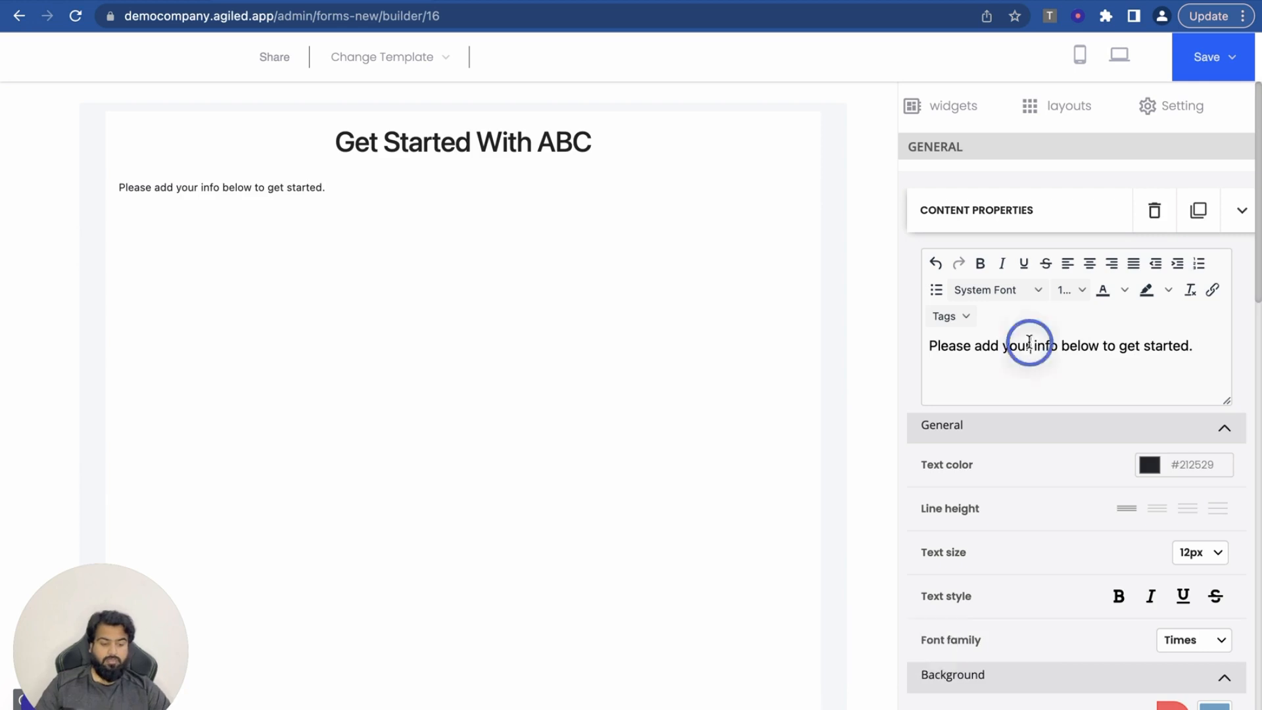
# Step: Make the subtitle 14pt, centred, and light blue (#7cbaf8)
pyautogui.tripleClick(1031, 345)
pyautogui.click(1072, 290)
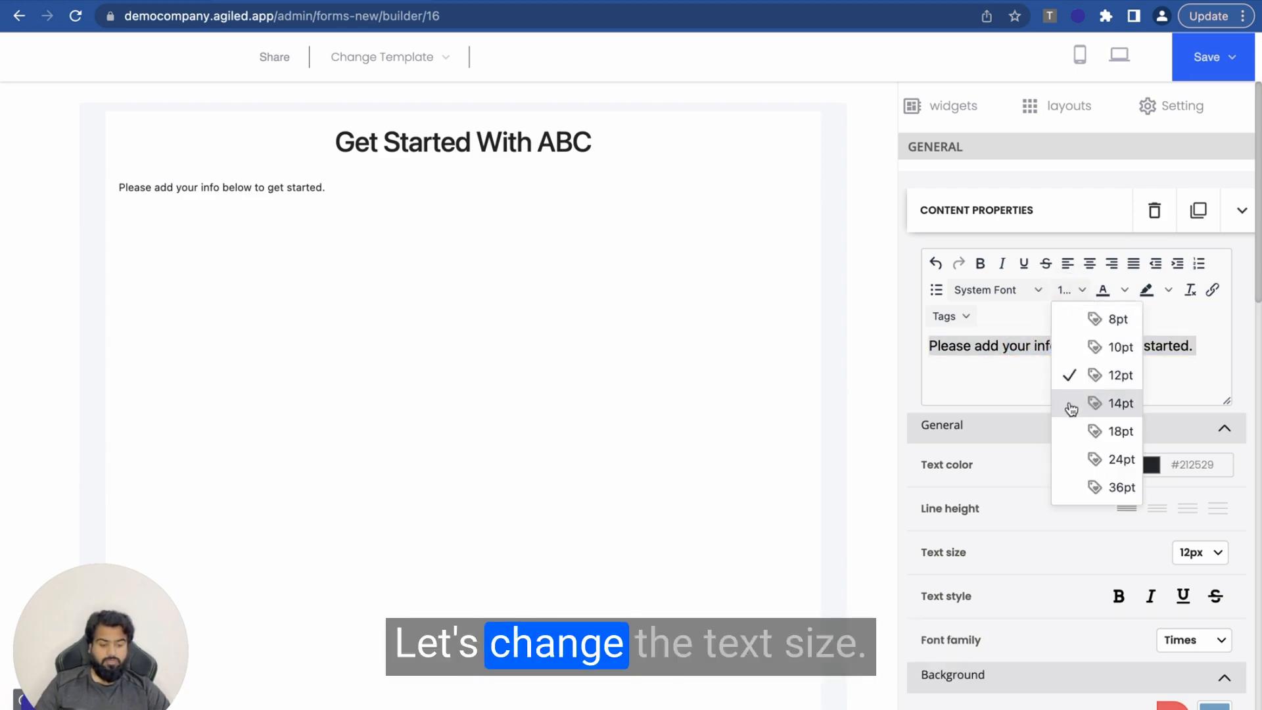
pyautogui.click(1074, 403)
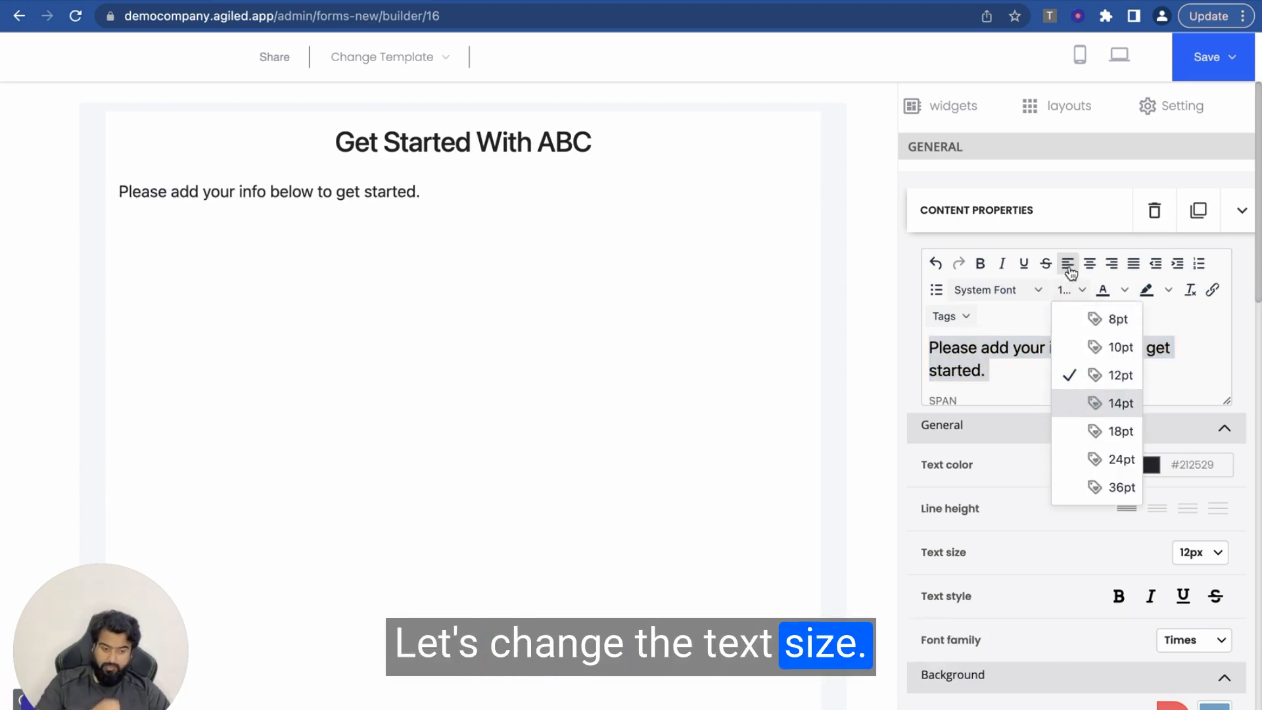
pyautogui.click(1089, 263)
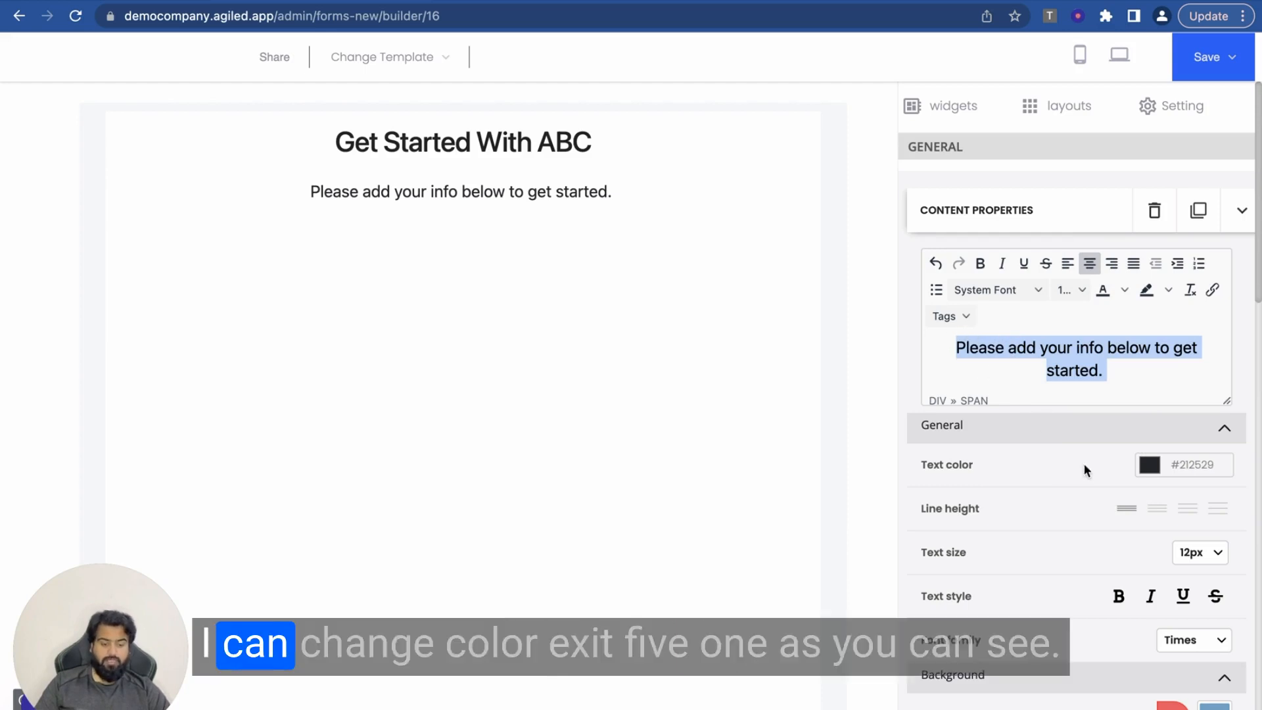
pyautogui.click(1155, 467)
pyautogui.moveTo(1028, 564); pyautogui.dragTo(1058, 482)
pyautogui.click(1065, 412)
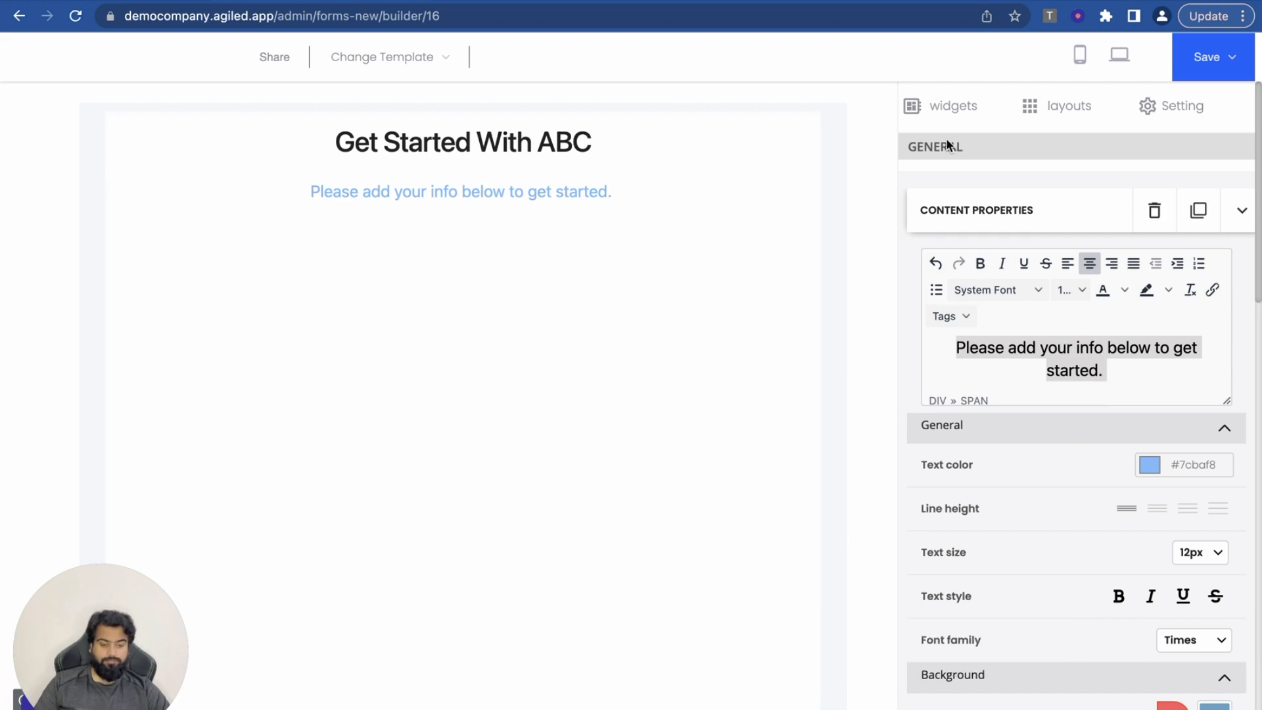
pyautogui.click(946, 106)
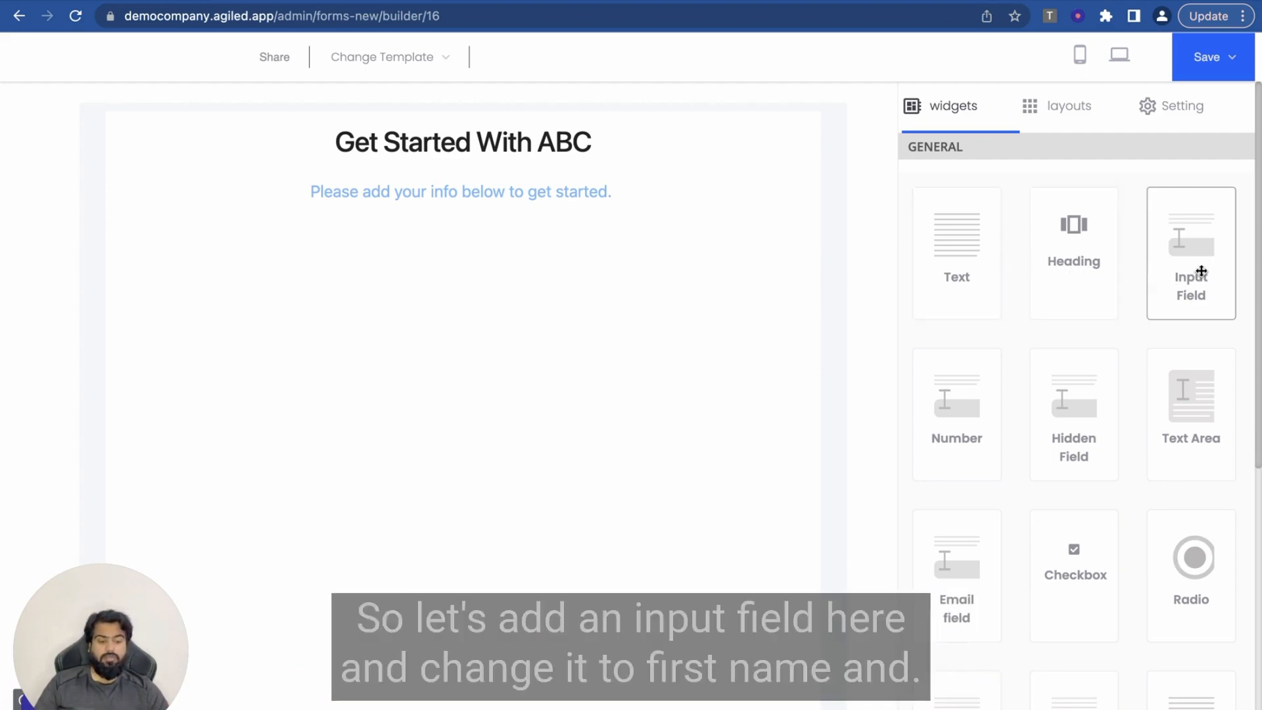
# Step: Add an input field labelled First Name with no help text and placeholder 'Enter your first name here'
pyautogui.moveTo(1200, 270); pyautogui.dragTo(611, 221)
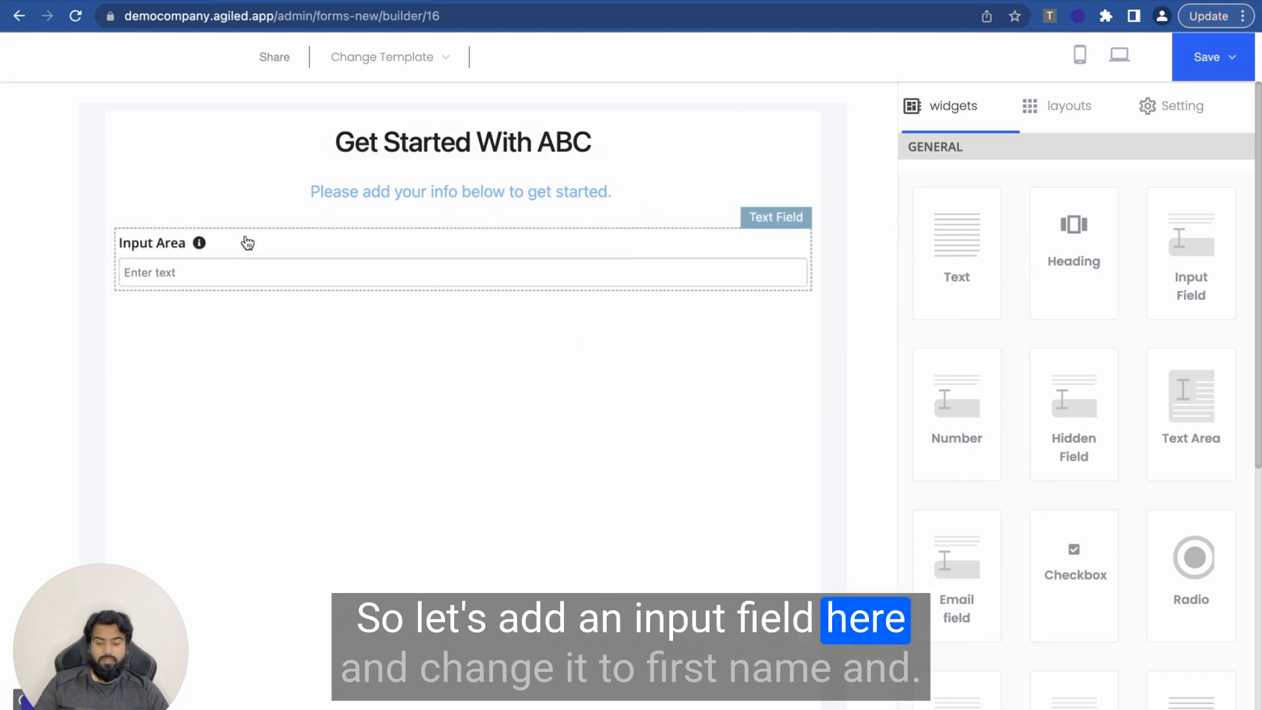
pyautogui.click(247, 243)
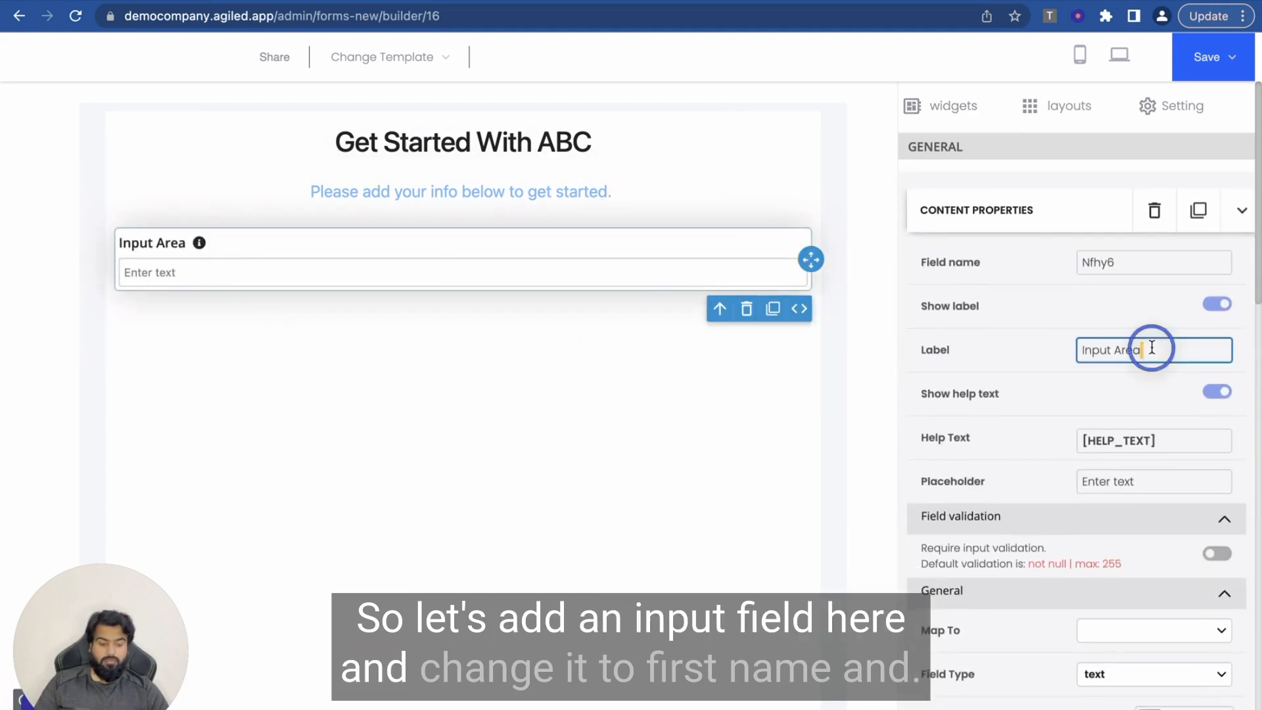
pyautogui.tripleClick(1151, 348)
pyautogui.write('Fir')
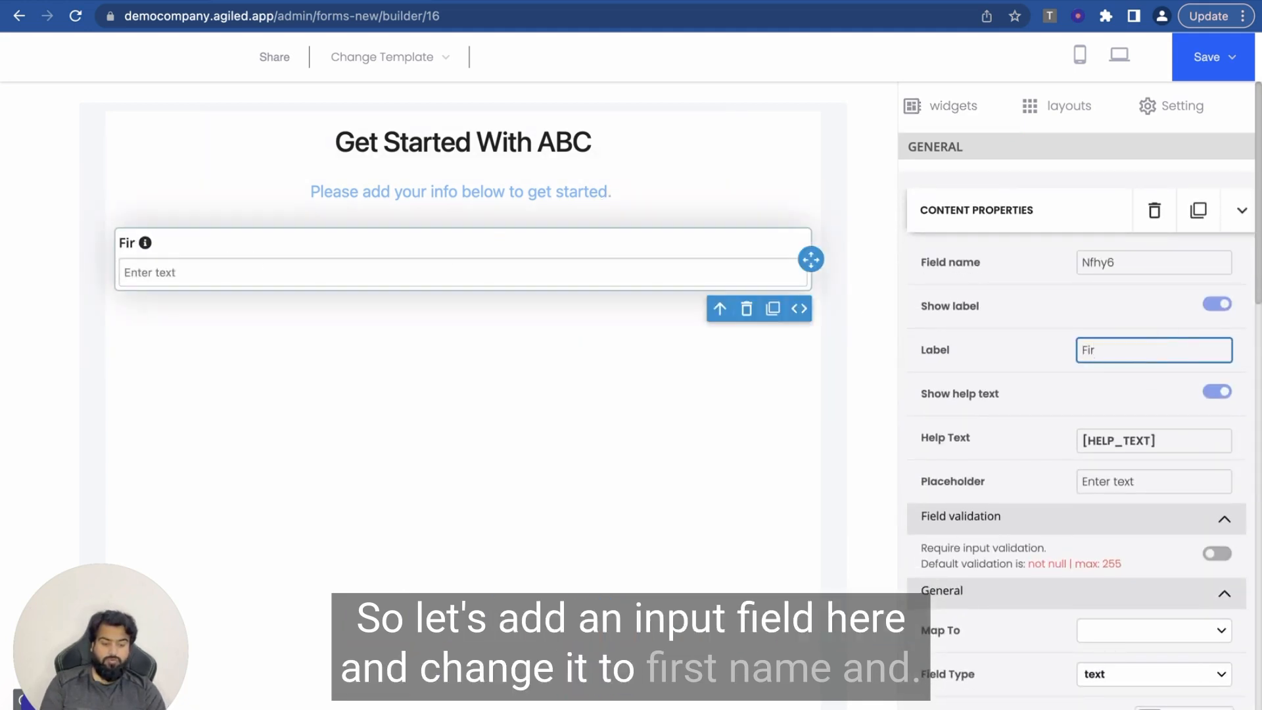
pyautogui.write('st Name')
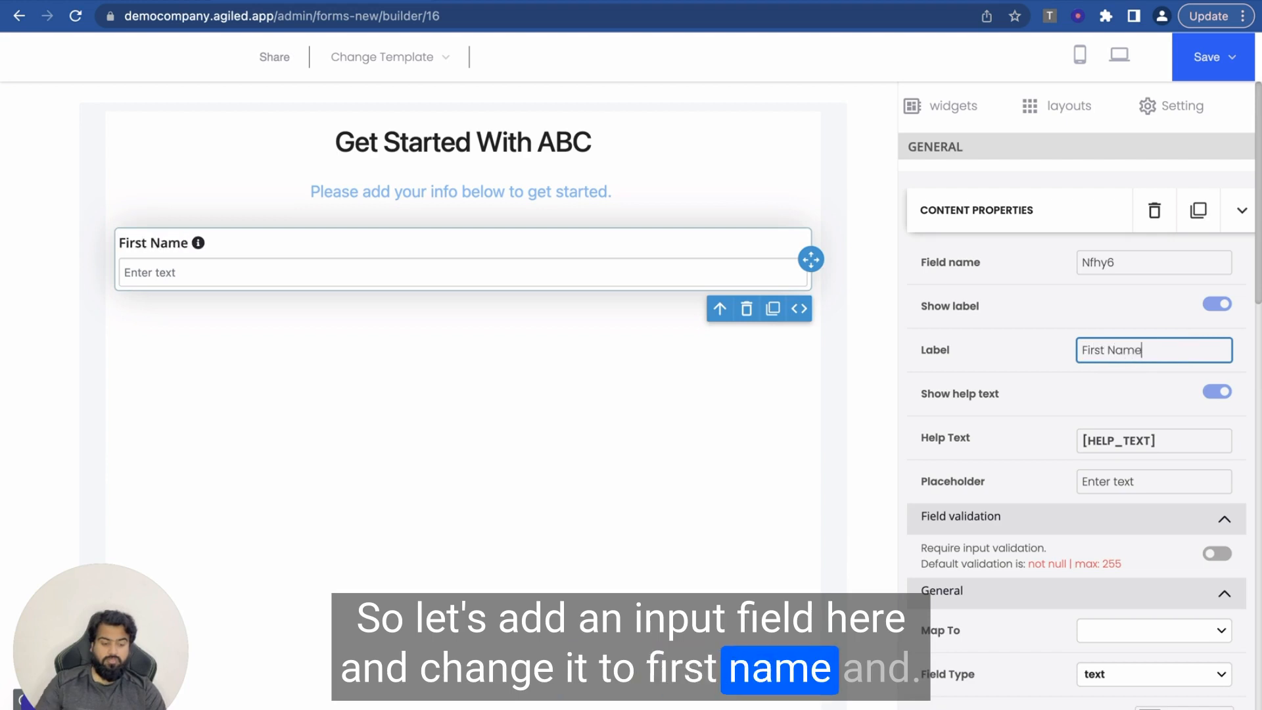
pyautogui.click(1210, 394)
pyautogui.tripleClick(1140, 437)
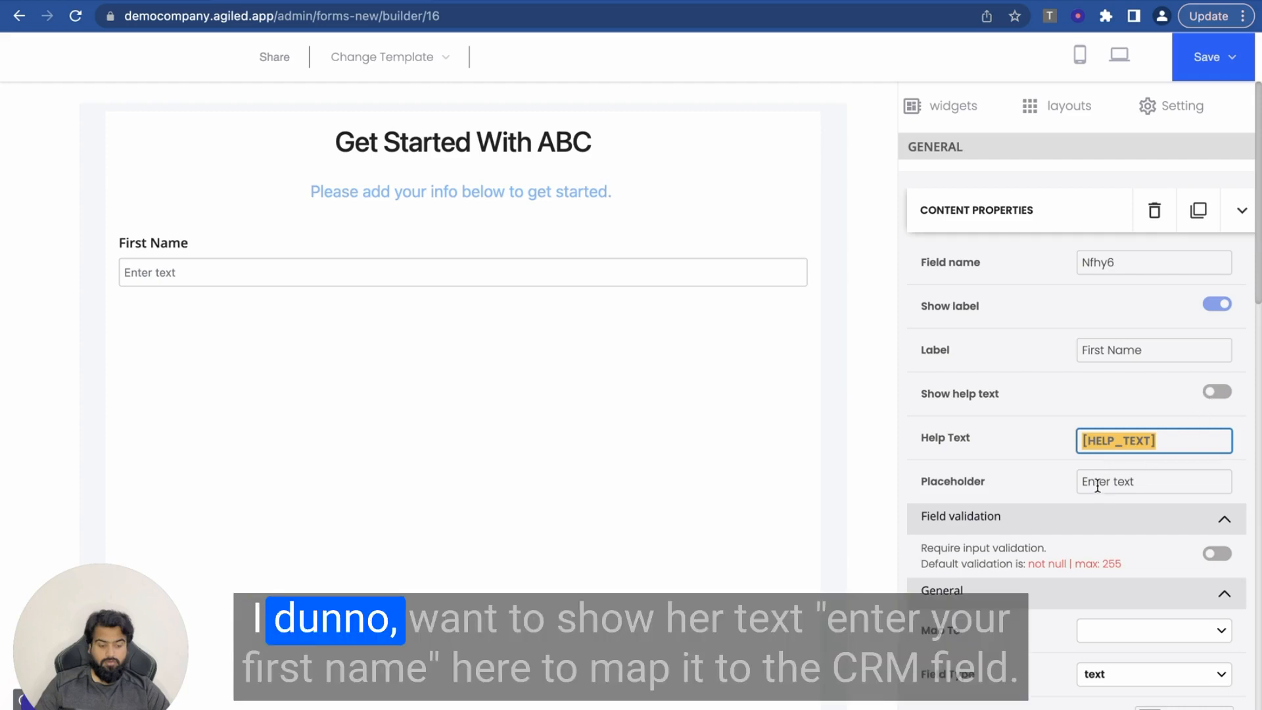
pyautogui.tripleClick(1097, 483)
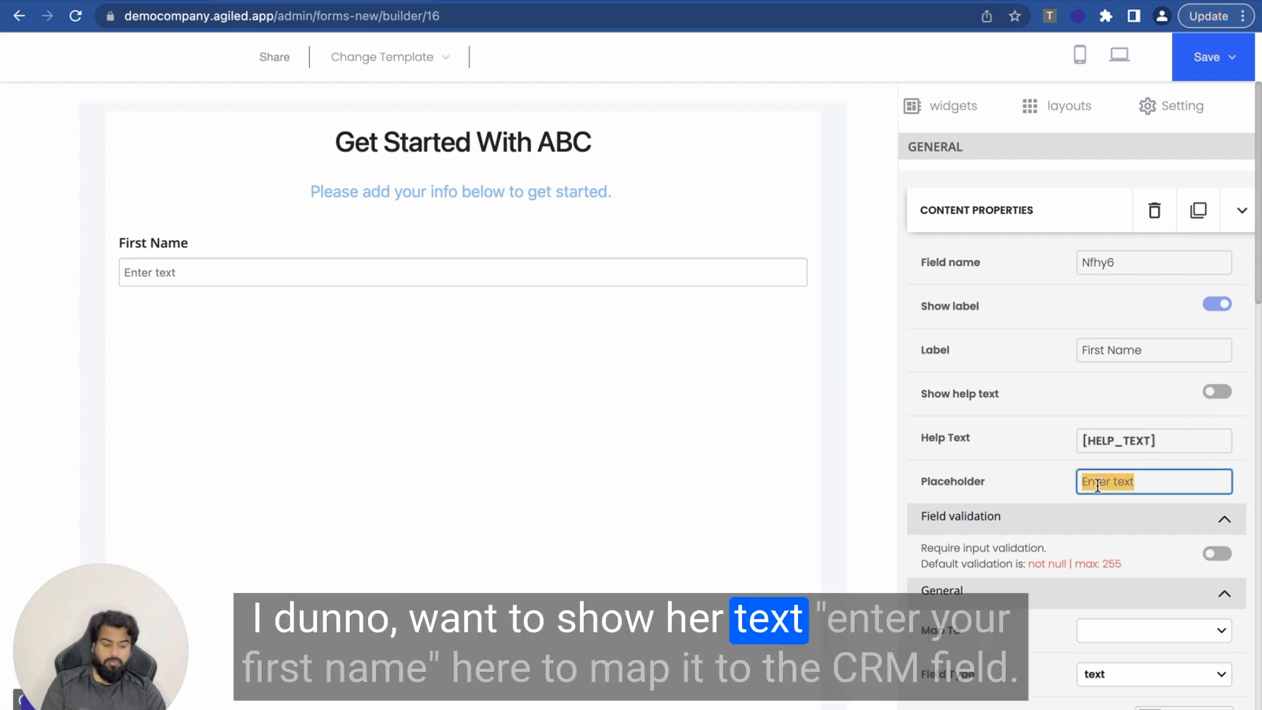
pyautogui.write('Enter your')
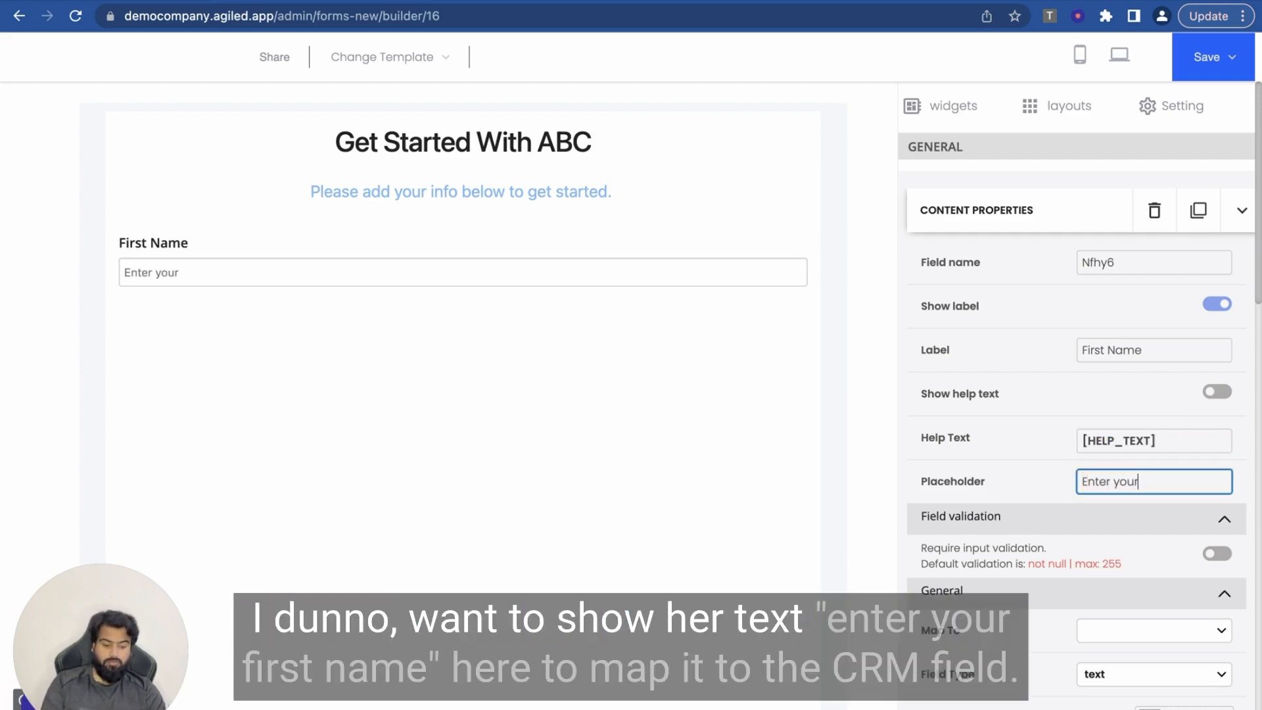
pyautogui.write(' first name h')
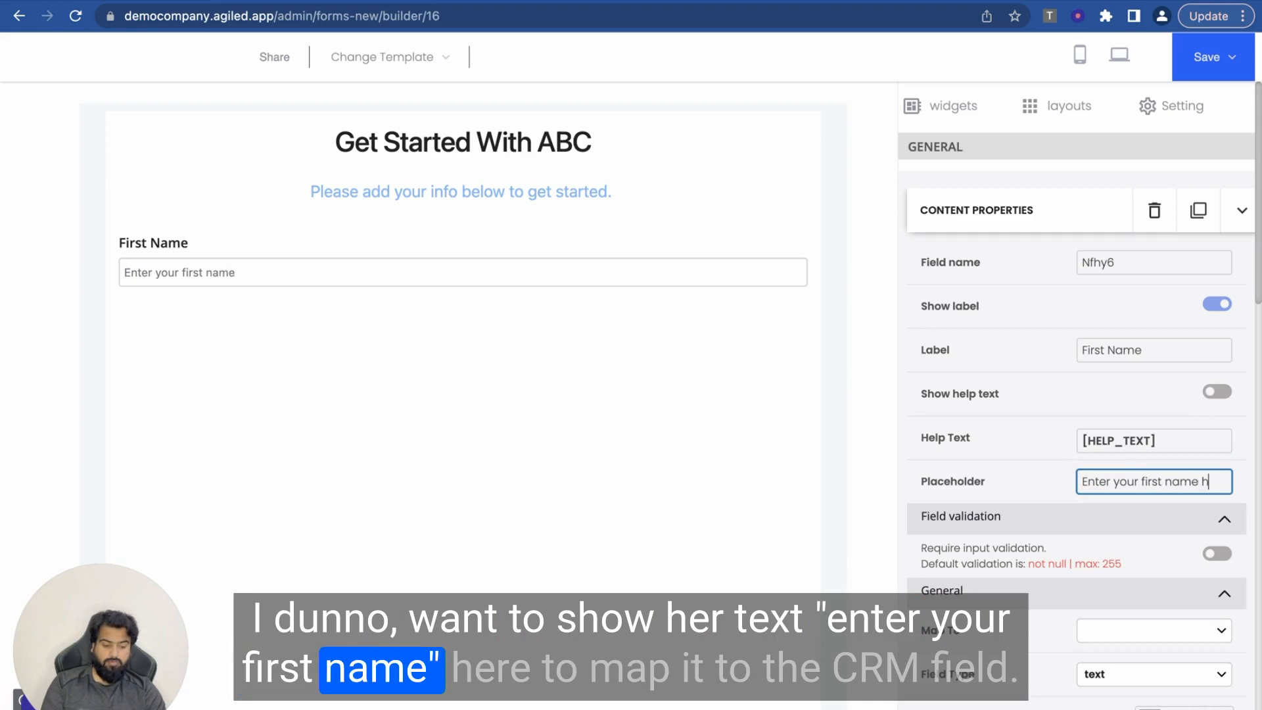
pyautogui.write('ere')
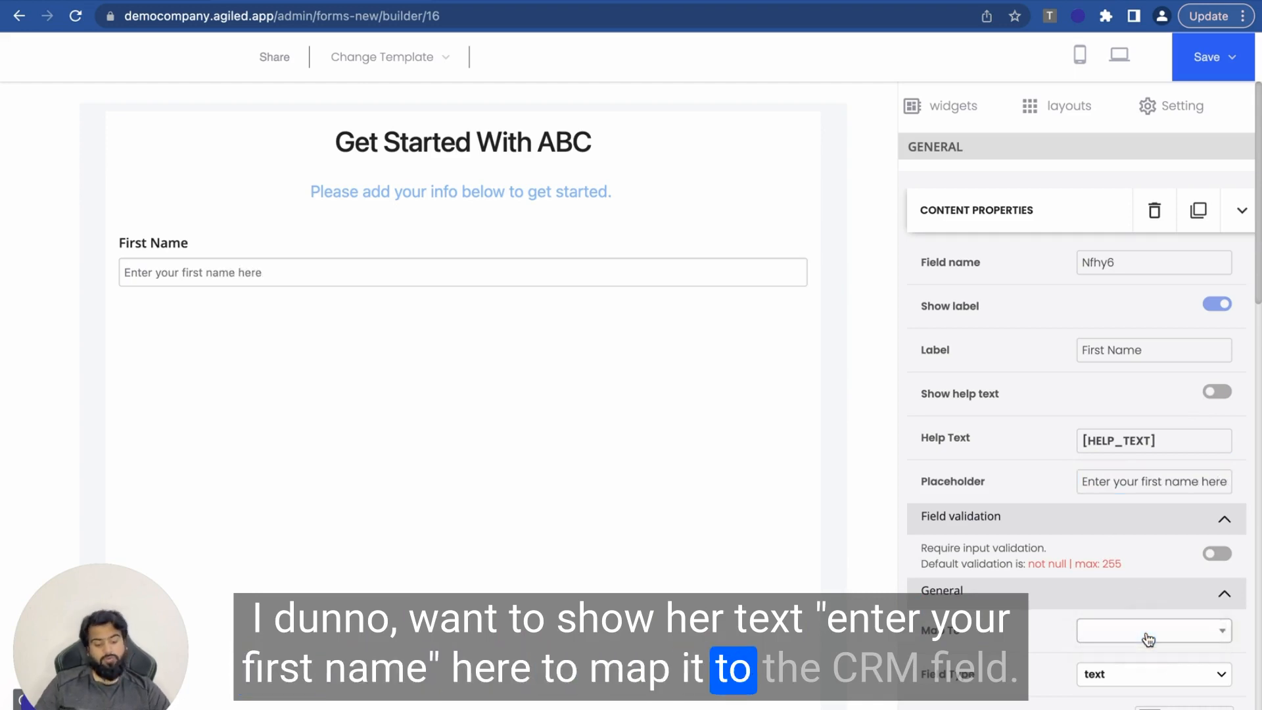
# Step: Map the First Name field to the CRM first_name field
pyautogui.click(1147, 633)
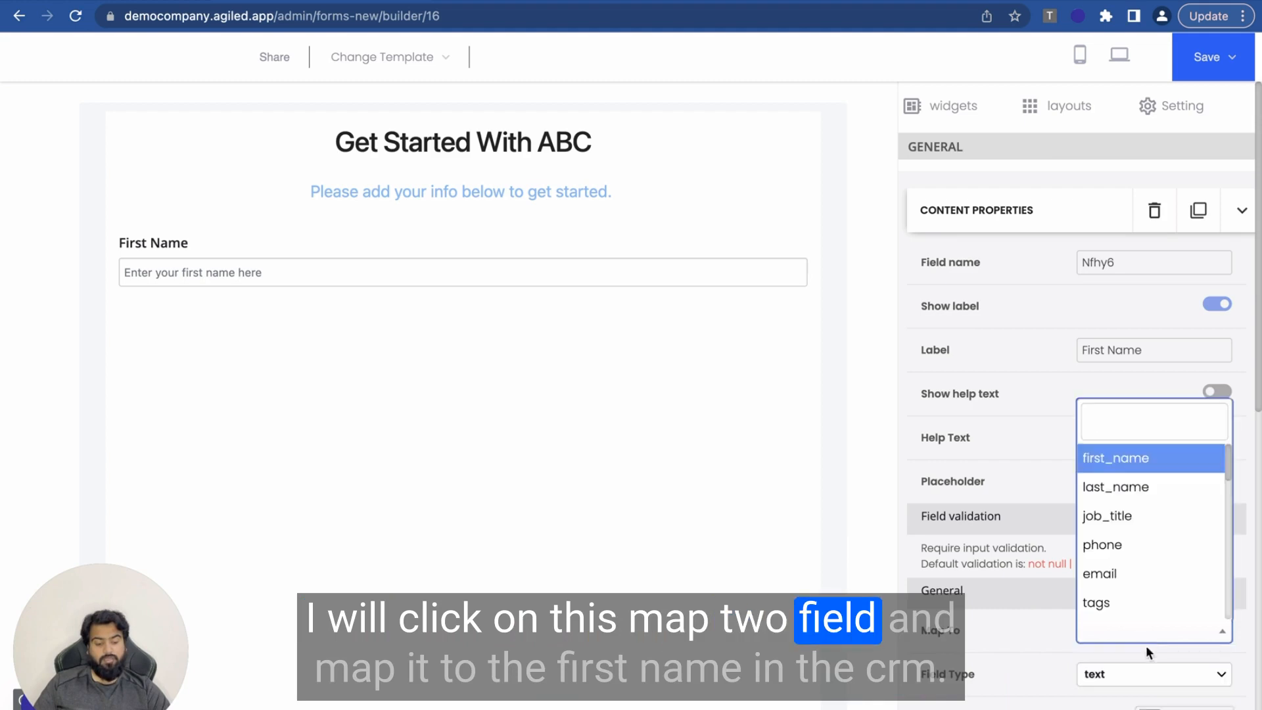
pyautogui.click(1106, 459)
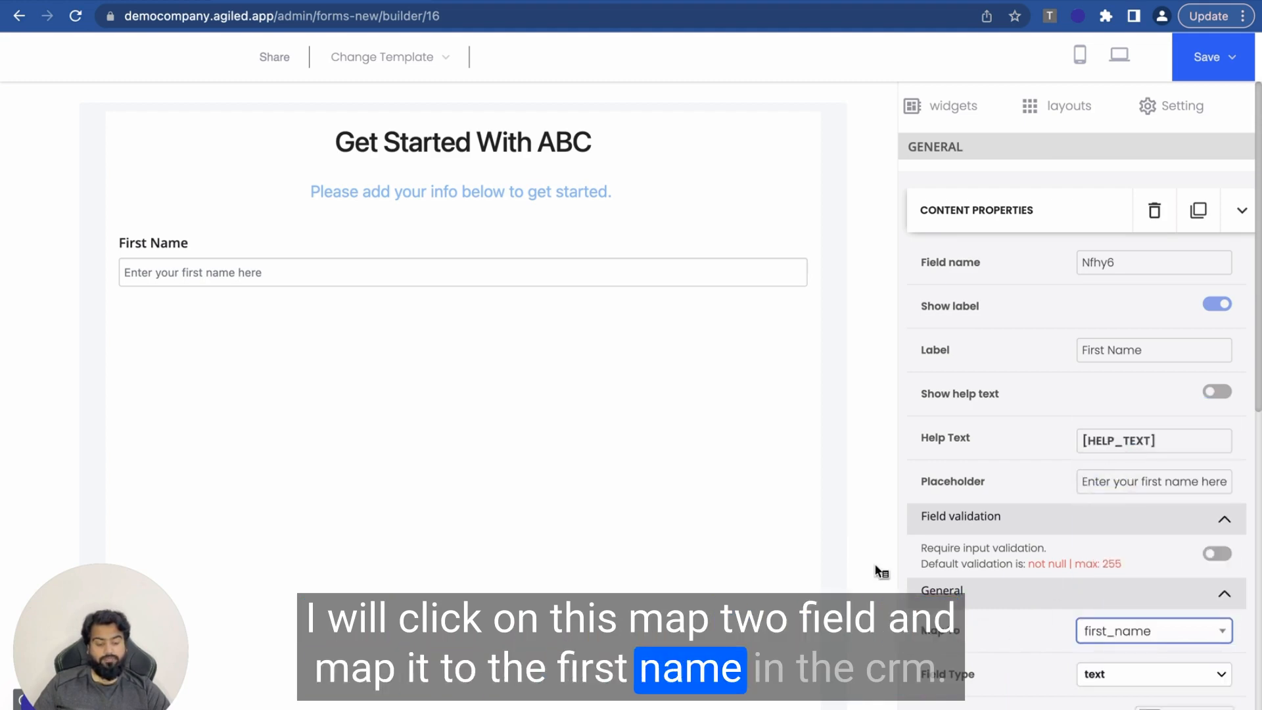
pyautogui.scroll(-2, 984, 644)
pyautogui.scroll(2, 938, 92)
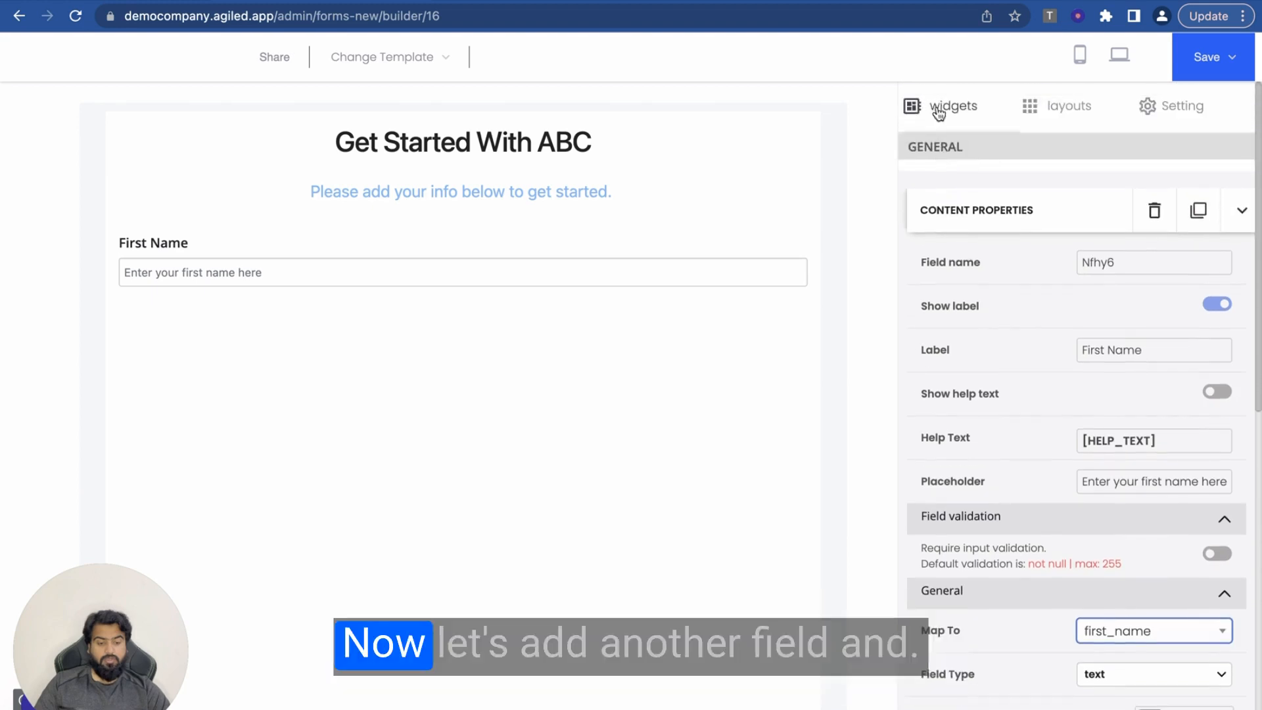
# Step: Add a Last Name input field below First Name with no help text and placeholder 'Enter your last name here'
pyautogui.click(916, 108)
pyautogui.moveTo(1185, 245); pyautogui.dragTo(431, 286)
pyautogui.click(261, 323)
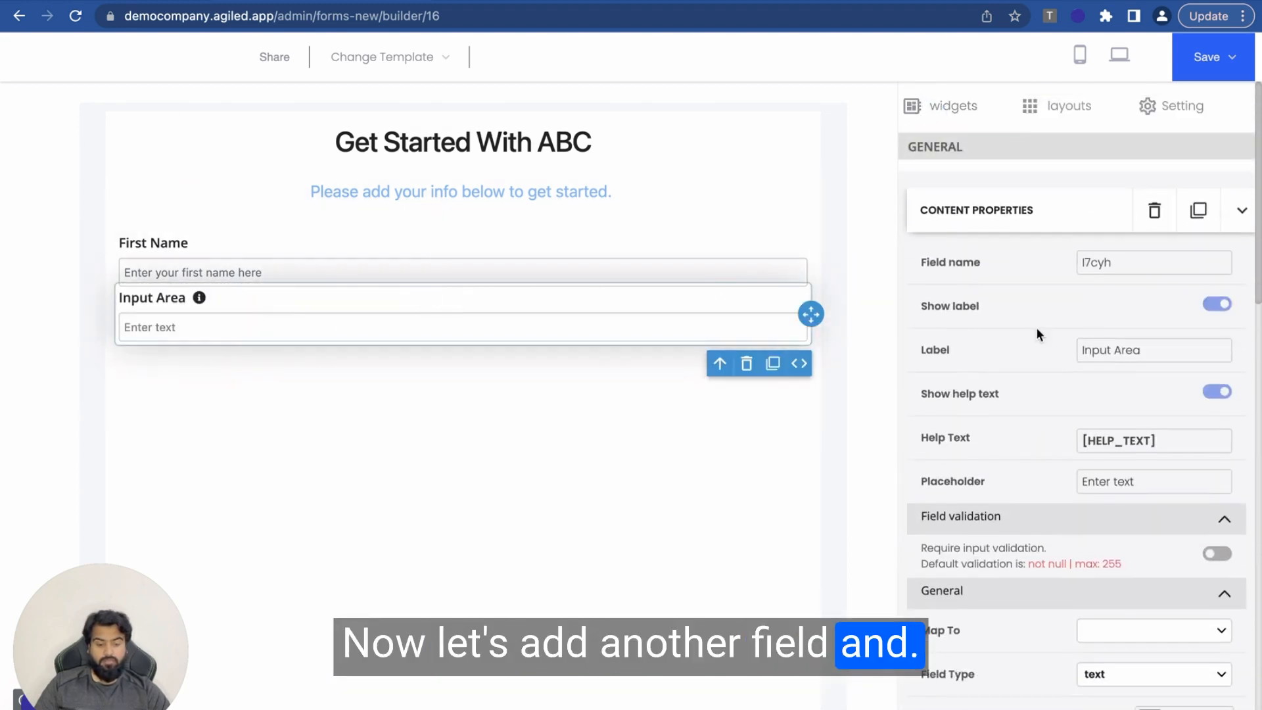
pyautogui.tripleClick(1116, 337)
pyautogui.write('Last')
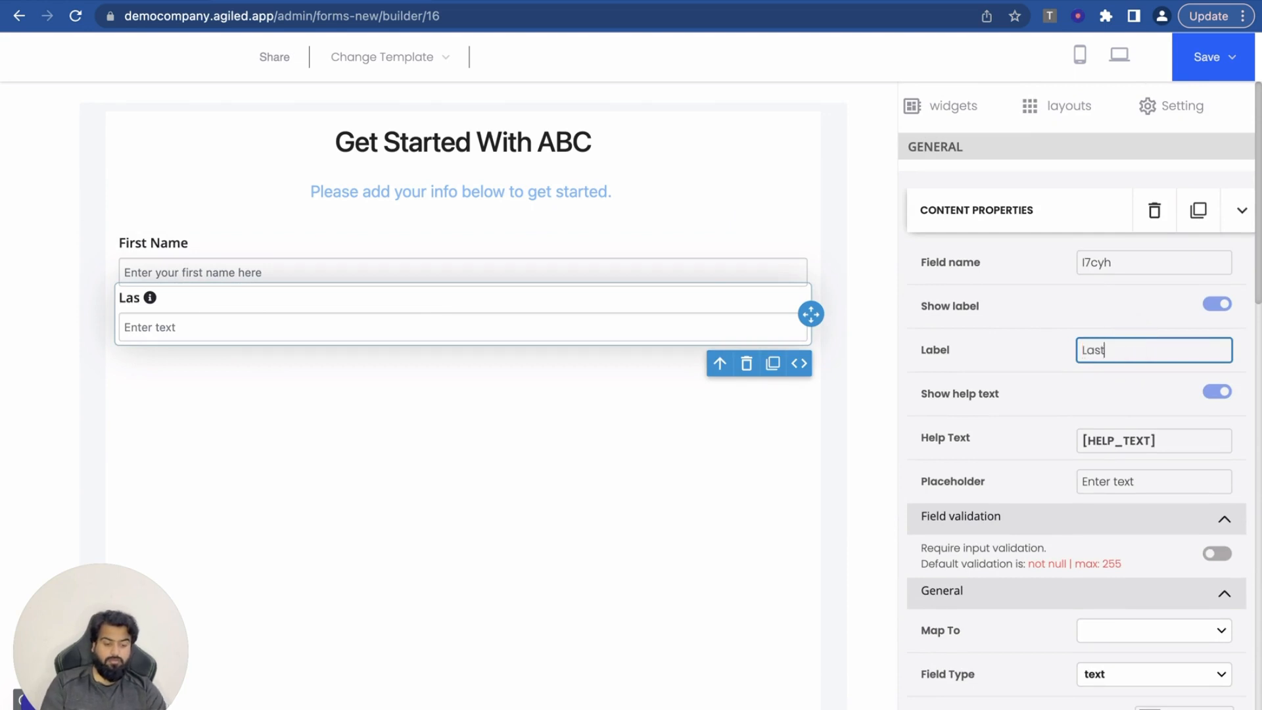
pyautogui.write(' Name')
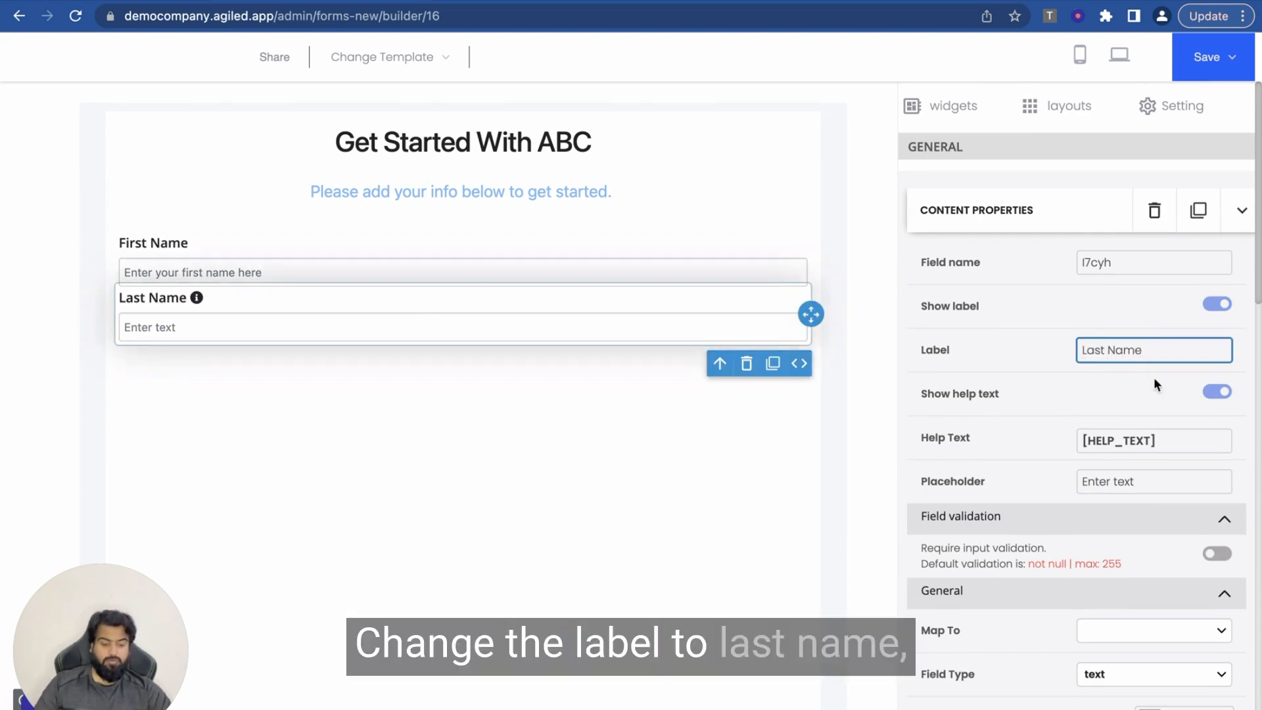
pyautogui.click(1216, 391)
pyautogui.click(1121, 480)
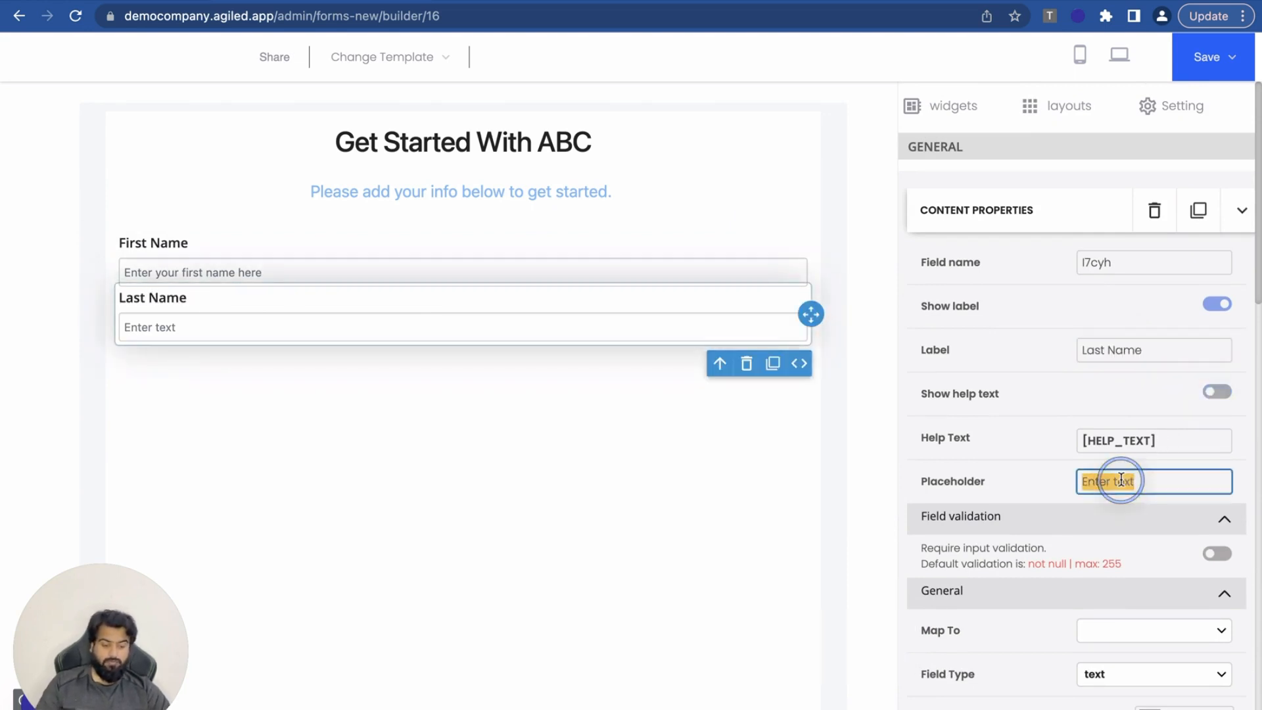
pyautogui.write('Enter your last name here')
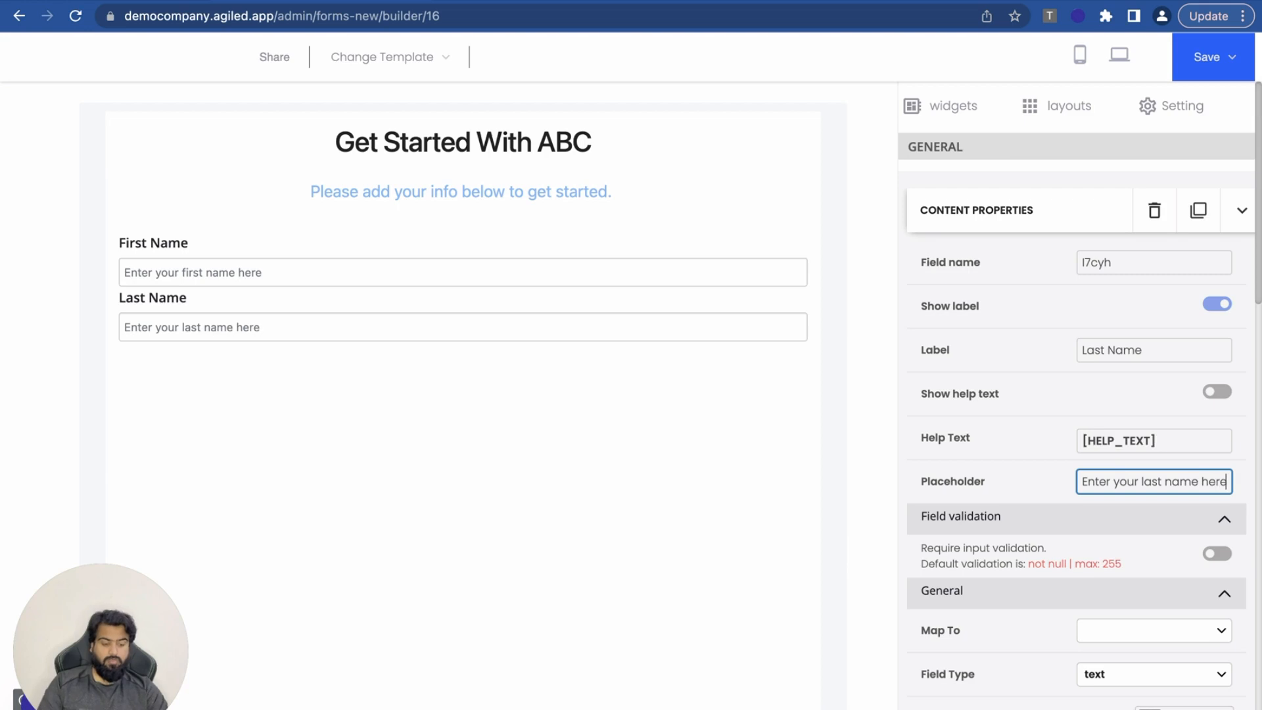
# Step: Map the Last Name field to the CRM last_name field
pyautogui.scroll(-3, 1079, 546)
pyautogui.click(1111, 481)
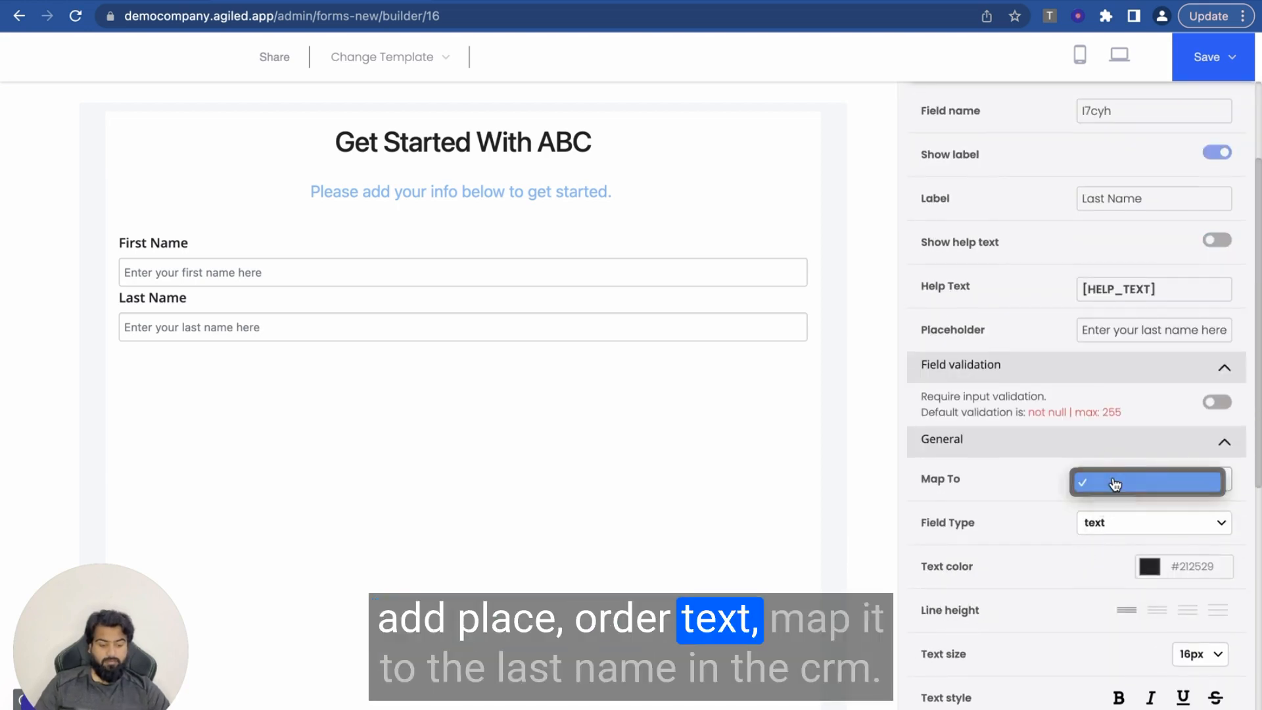
pyautogui.click(1114, 485)
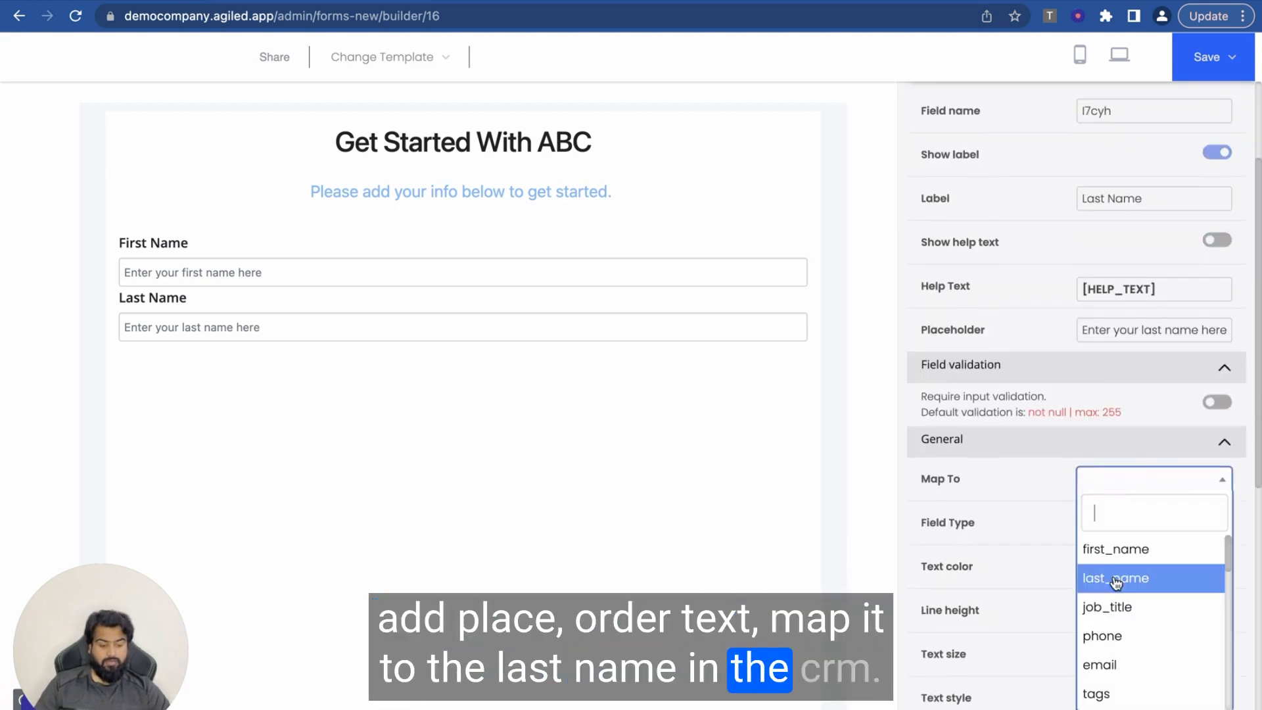
pyautogui.click(1115, 580)
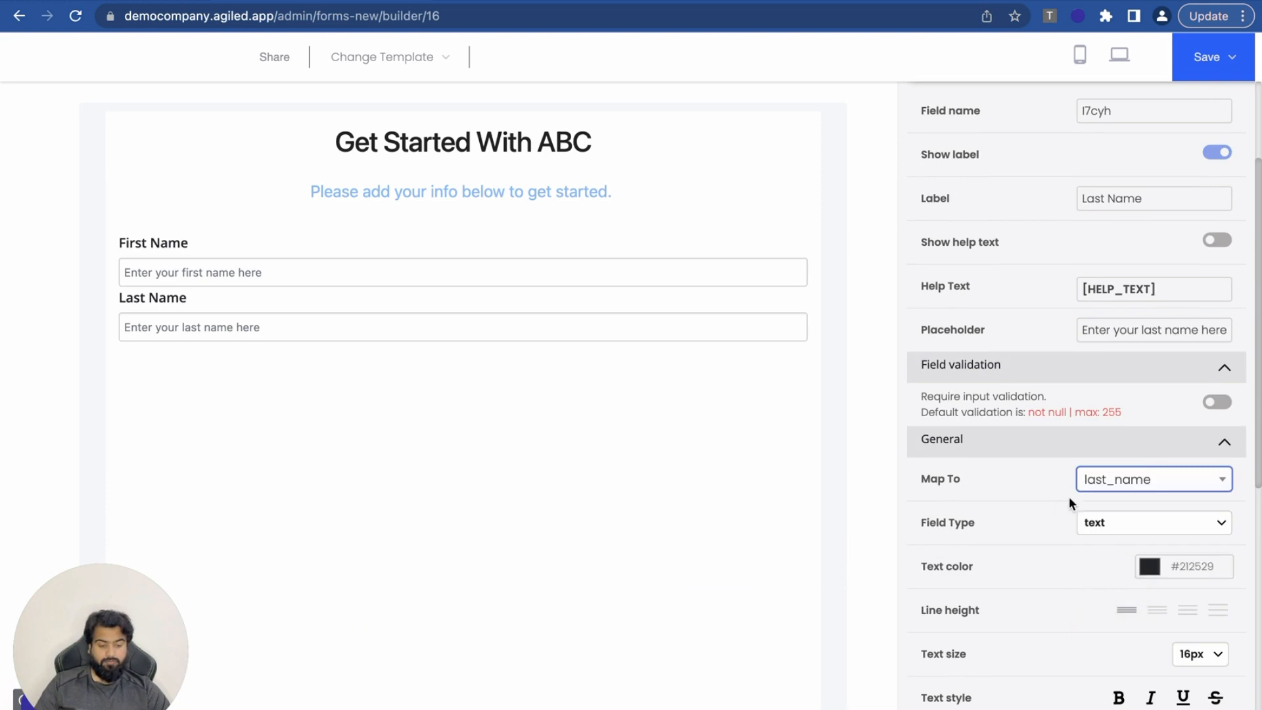
pyautogui.scroll(5, 1091, 559)
# Step: Add an Email input field with no help text and placeholder 'Enter your best email here.'
pyautogui.click(957, 105)
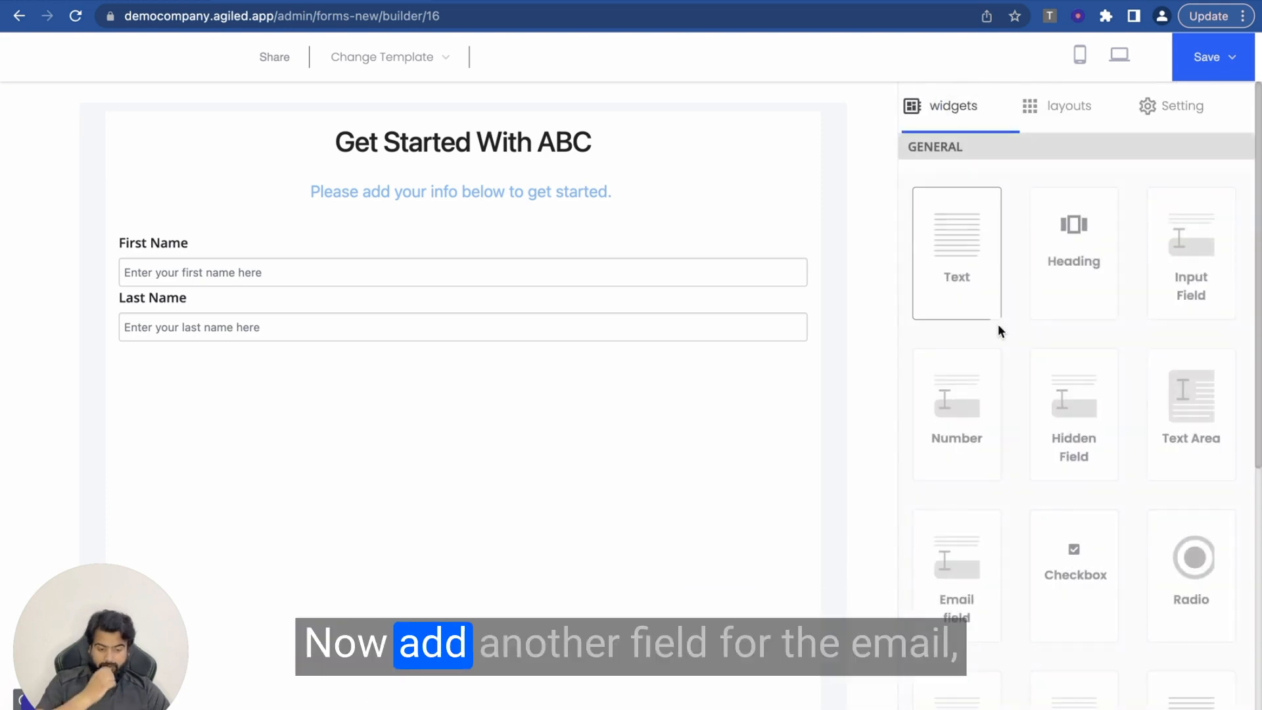
pyautogui.moveTo(1185, 262); pyautogui.dragTo(587, 343)
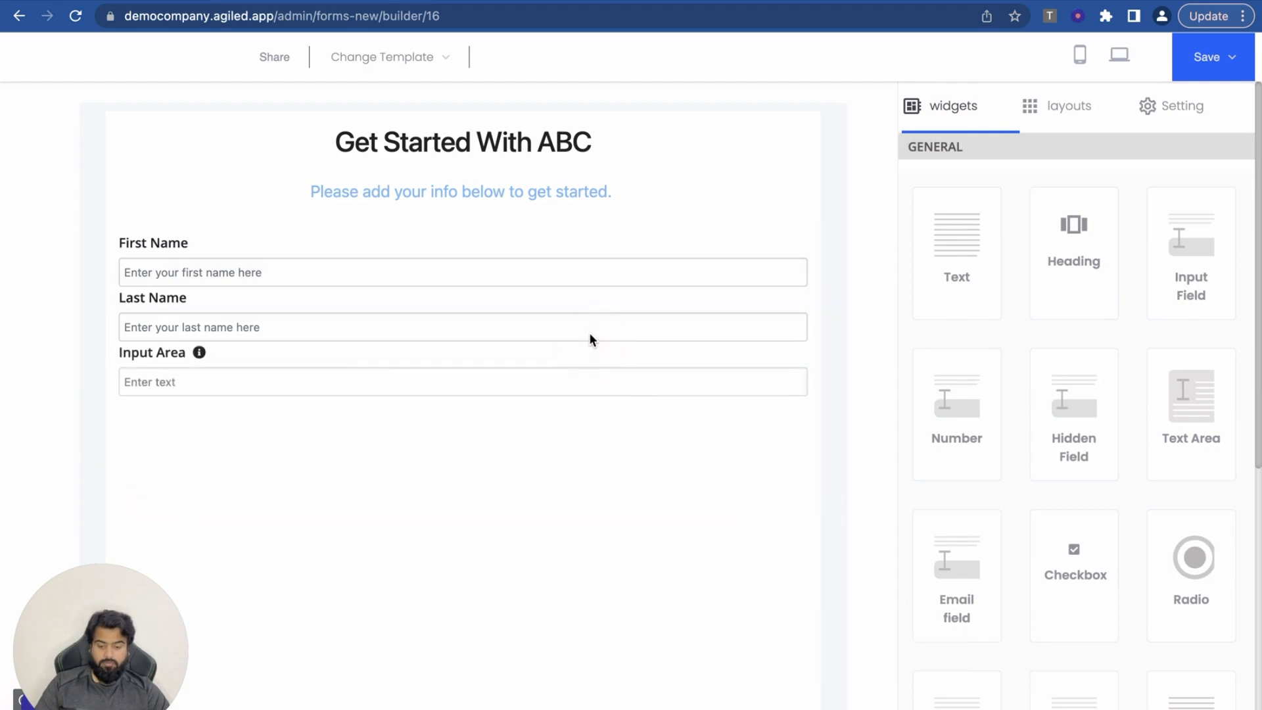
pyautogui.click(355, 366)
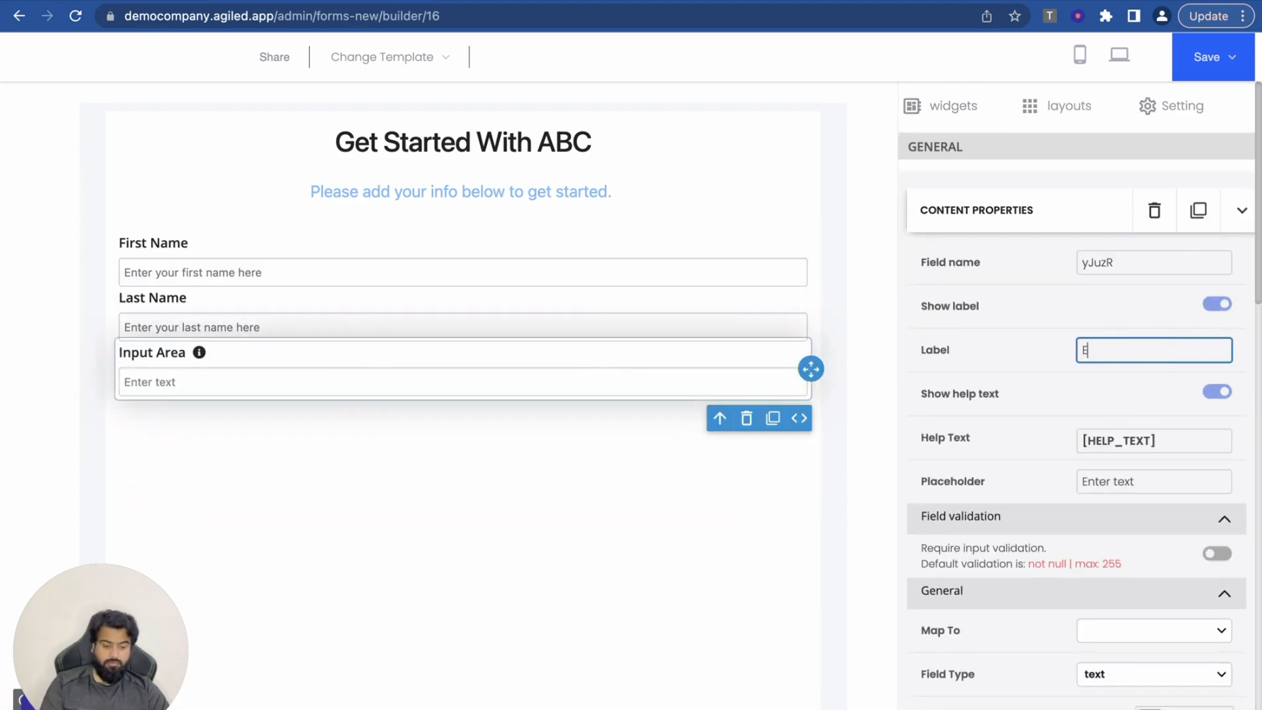
pyautogui.write('Email')
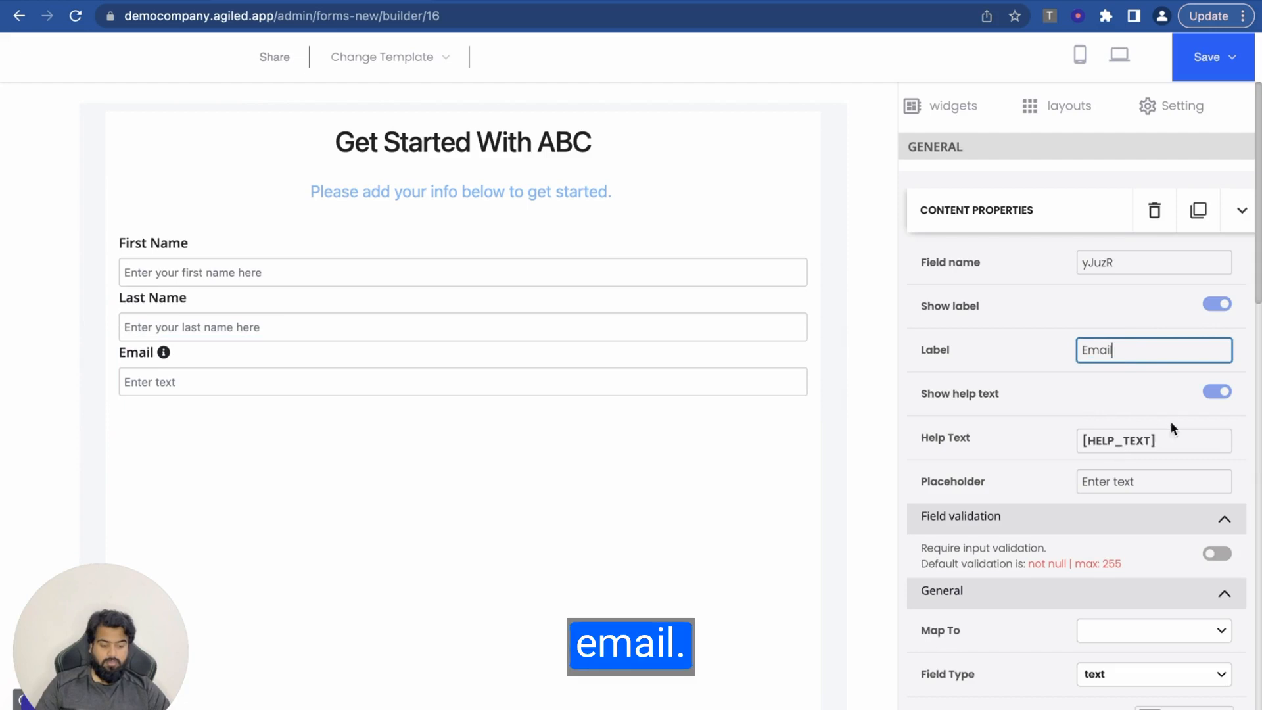
pyautogui.click(1217, 392)
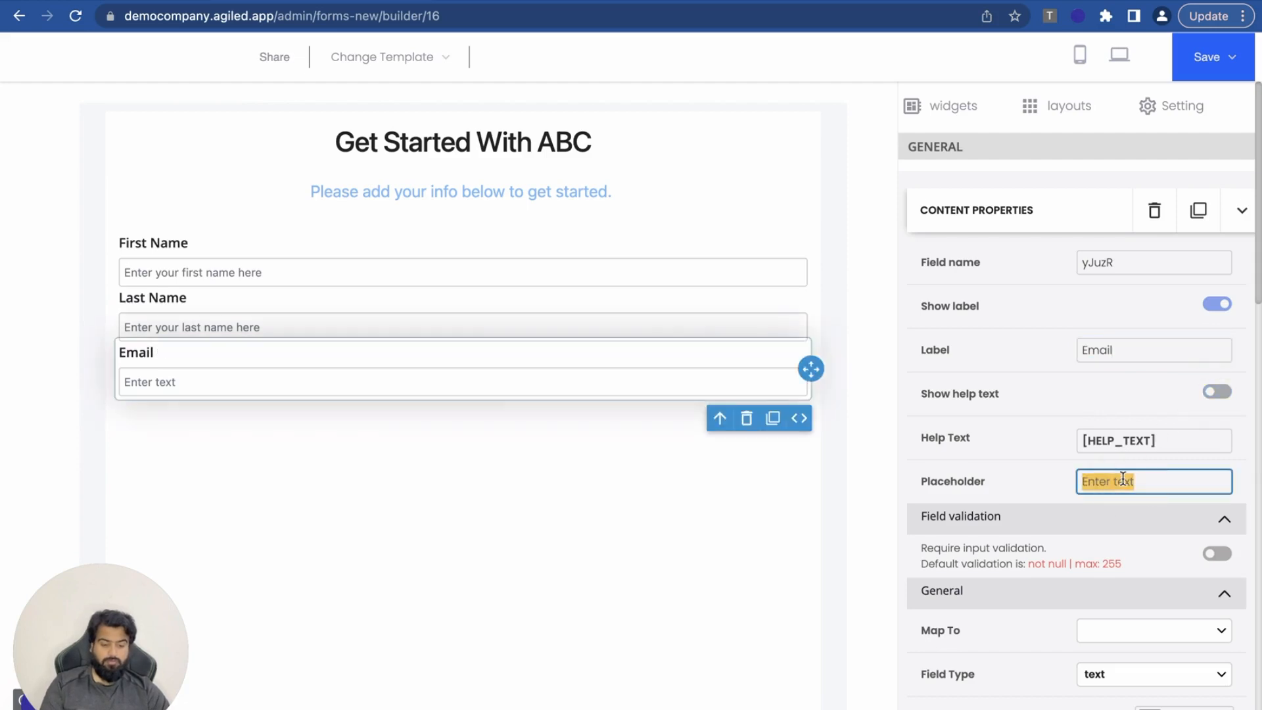
pyautogui.write('Enter your best')
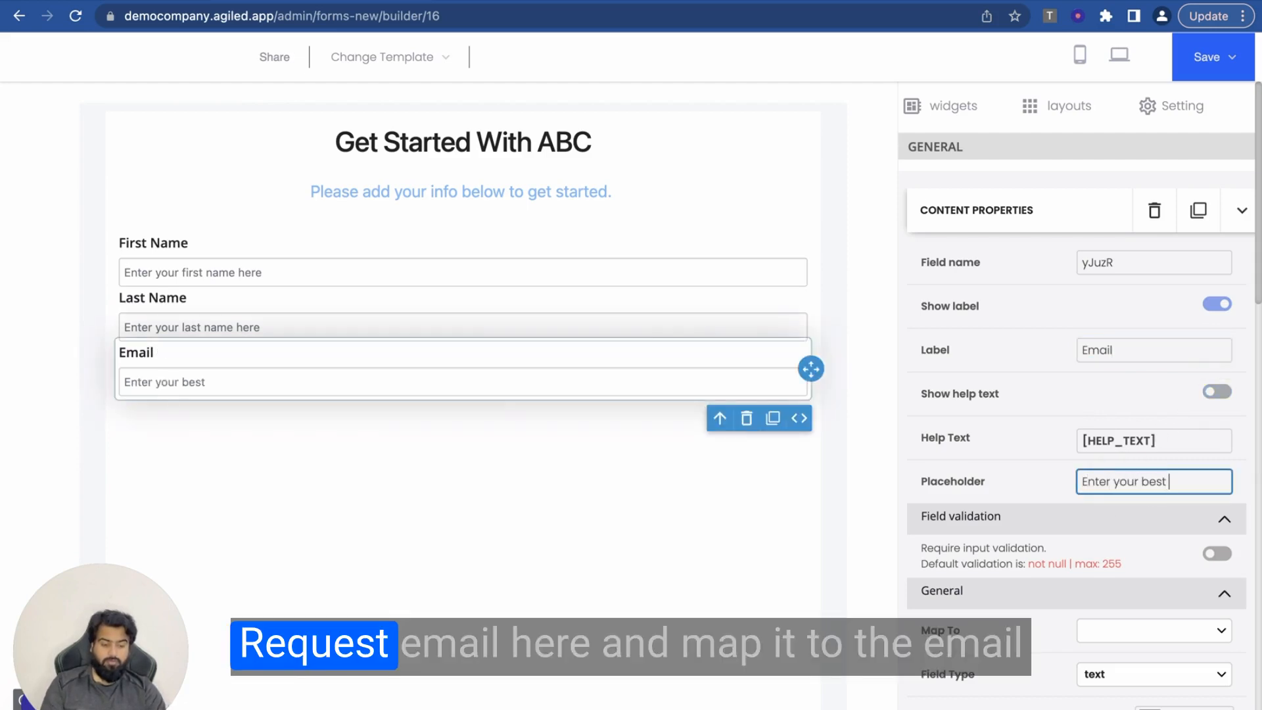
pyautogui.write(' email here.')
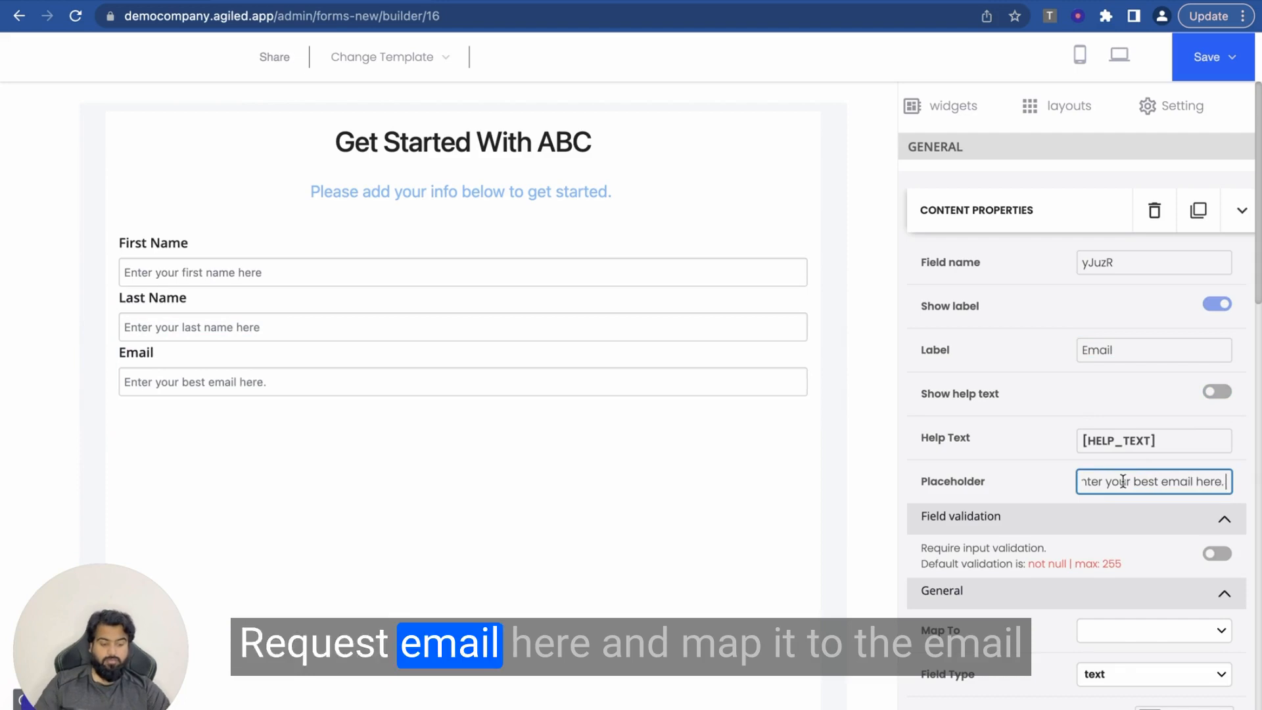
# Step: Map the Email field to email and set its field type to email
pyautogui.scroll(-3, 1108, 581)
pyautogui.click(1129, 453)
pyautogui.click(1129, 442)
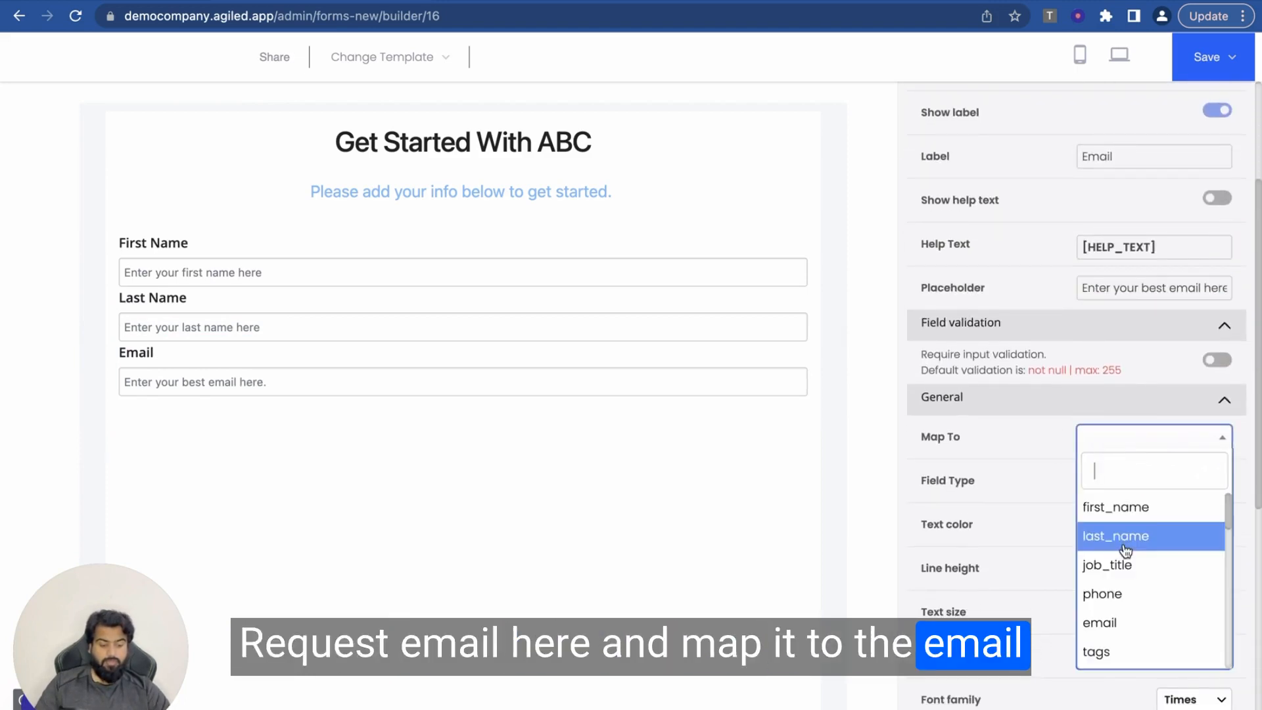
pyautogui.click(1109, 621)
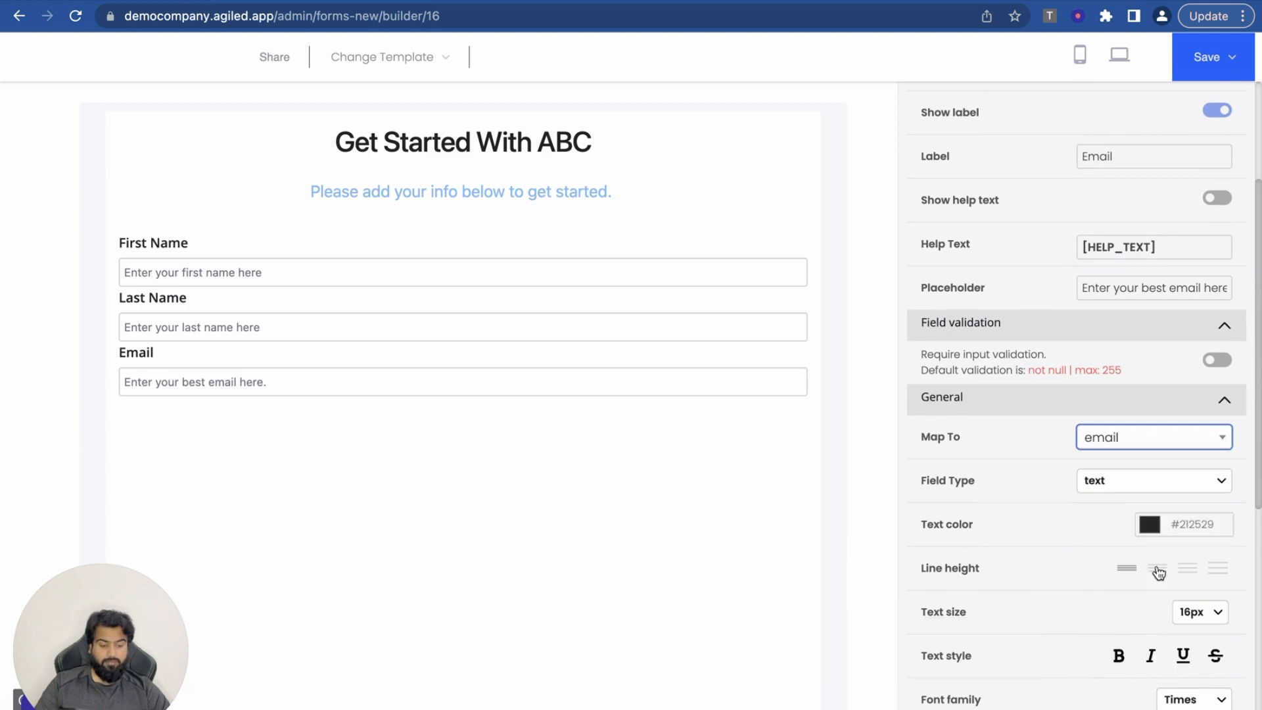
pyautogui.click(1109, 478)
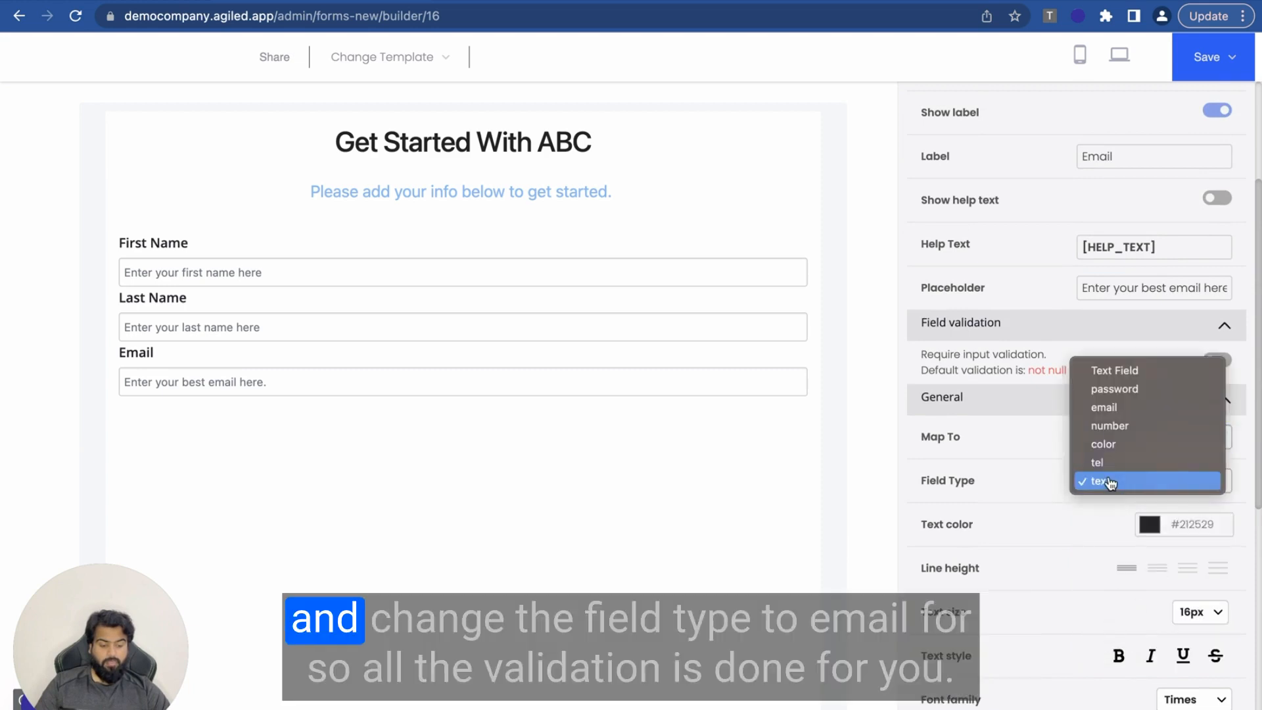
pyautogui.click(1107, 407)
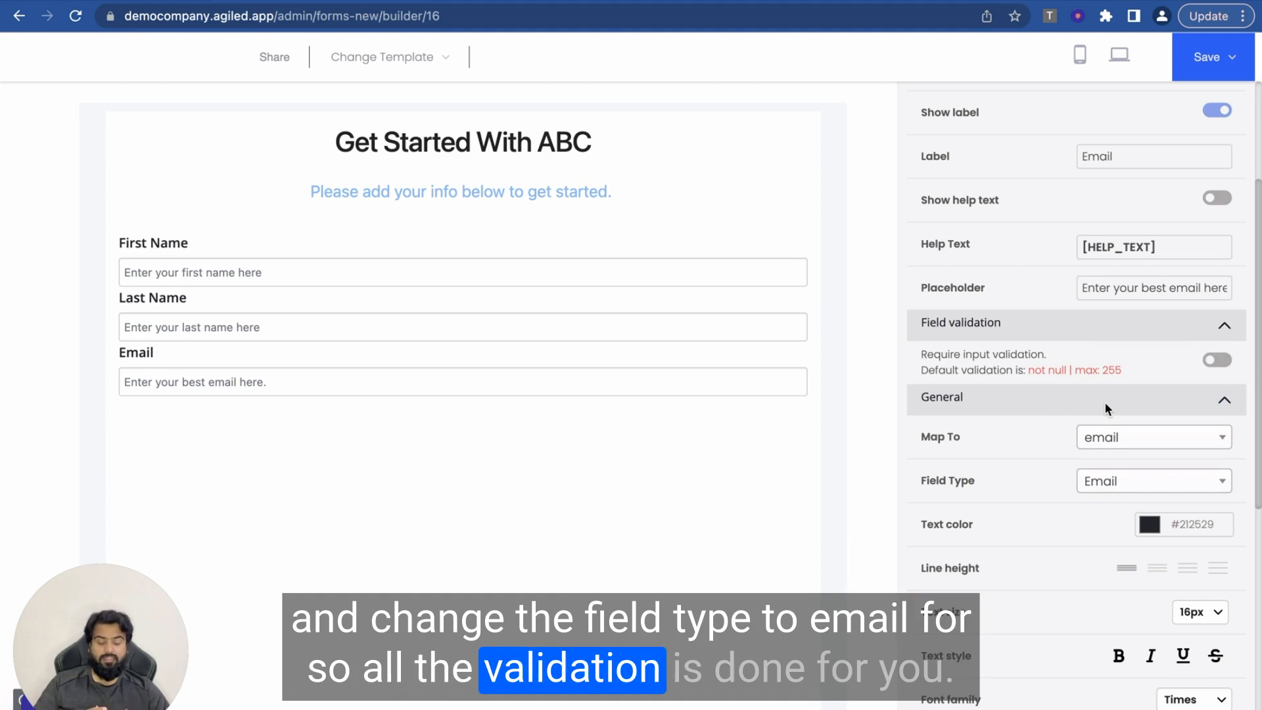
pyautogui.scroll(3, 929, 361)
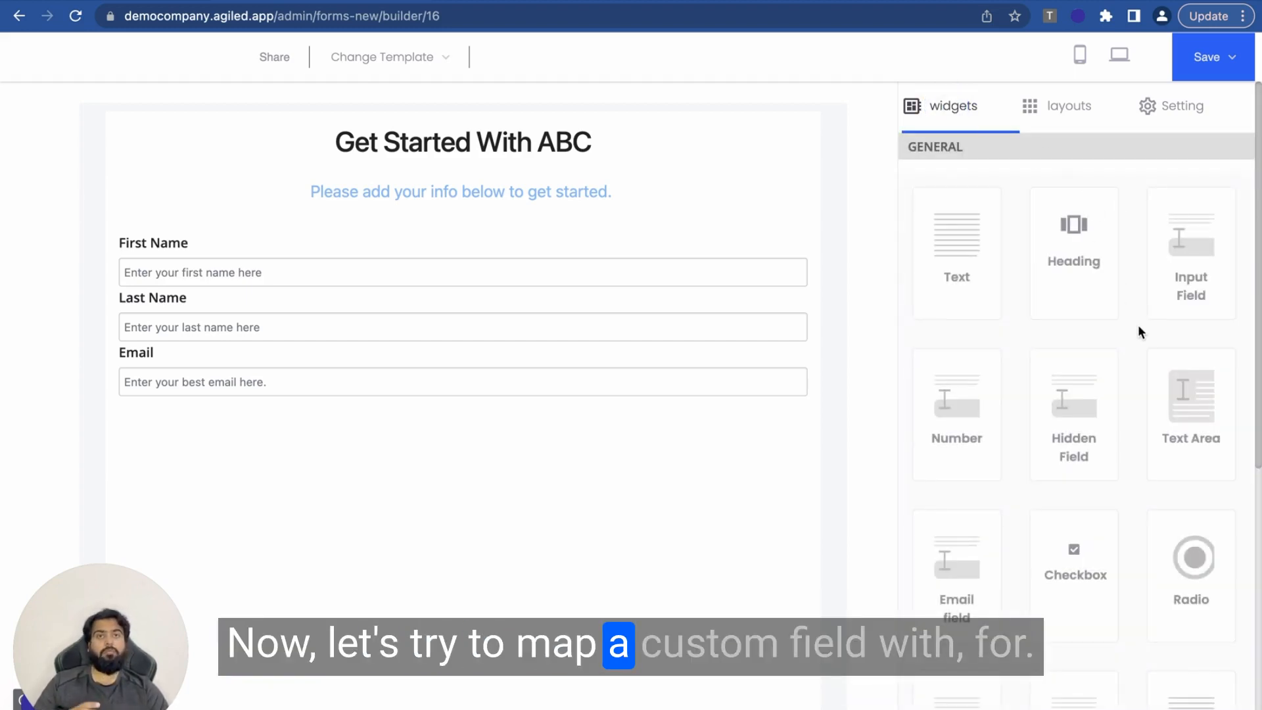
# Step: Add a Yearly Income input field below Email with no help text and placeholder 'Your Annual Income Here.'
pyautogui.moveTo(1201, 266); pyautogui.dragTo(448, 384)
pyautogui.click(309, 402)
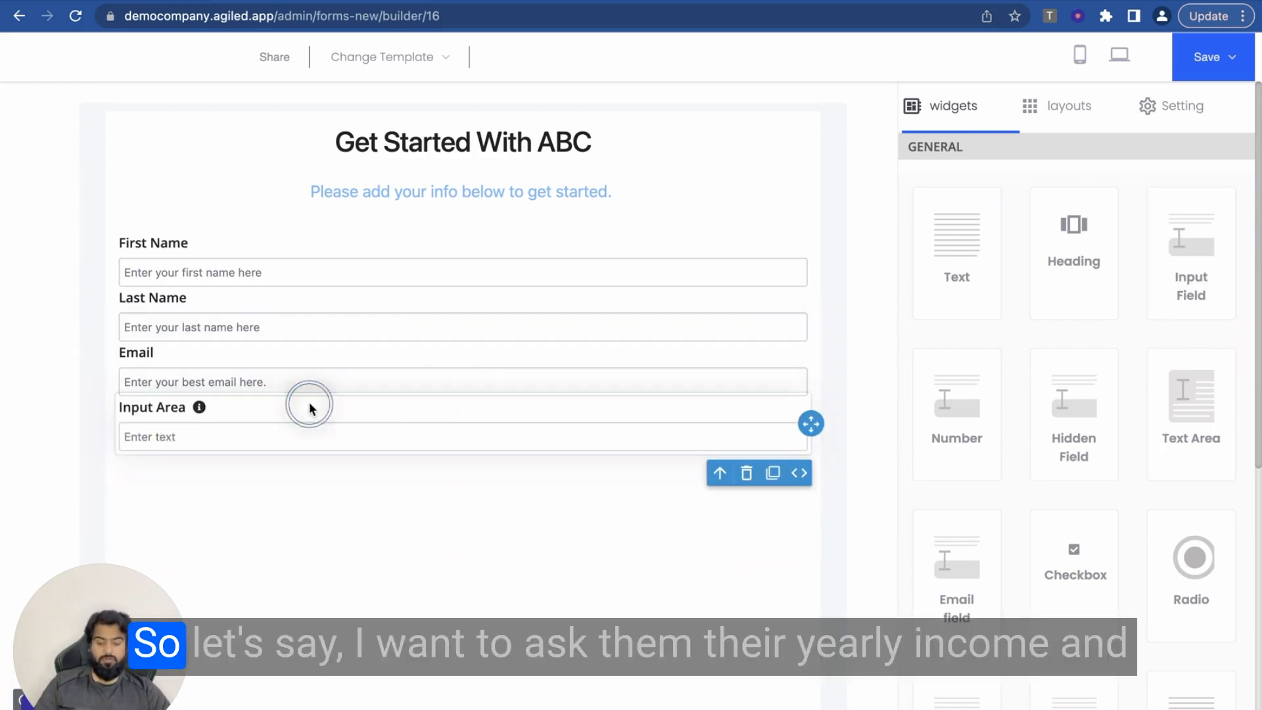
pyautogui.tripleClick(1119, 347)
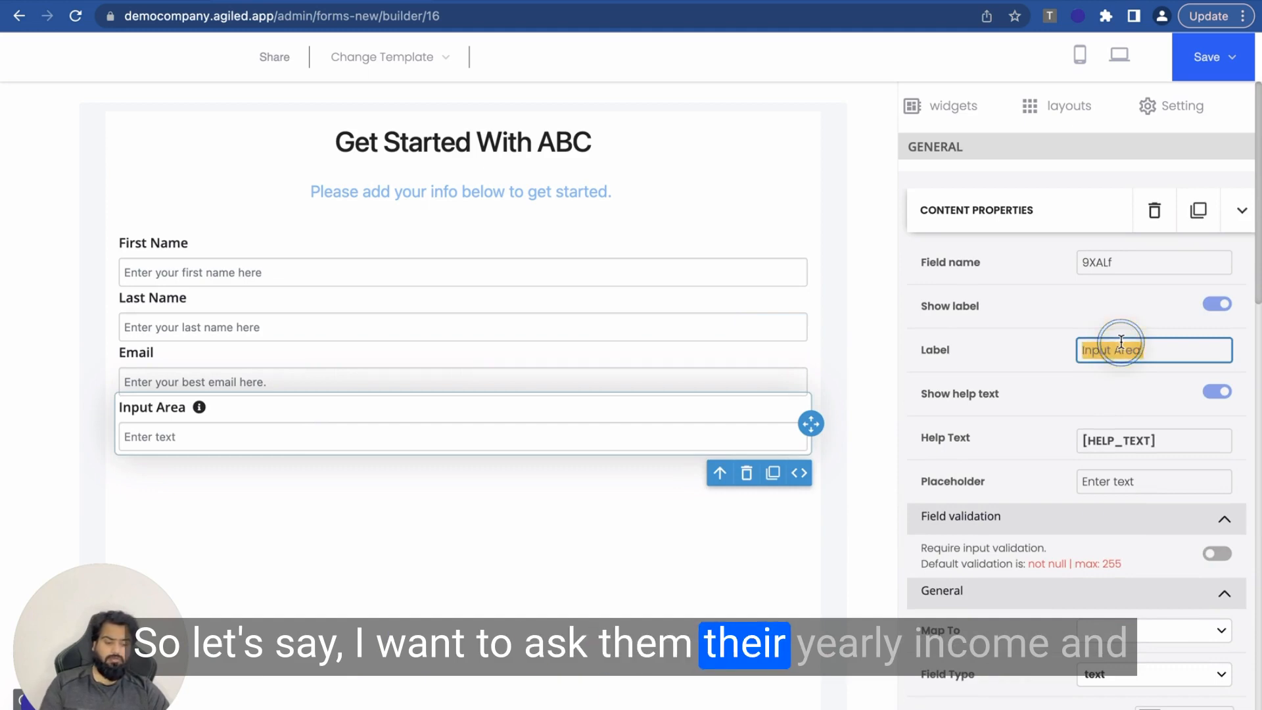
pyautogui.write('Yearly Inco')
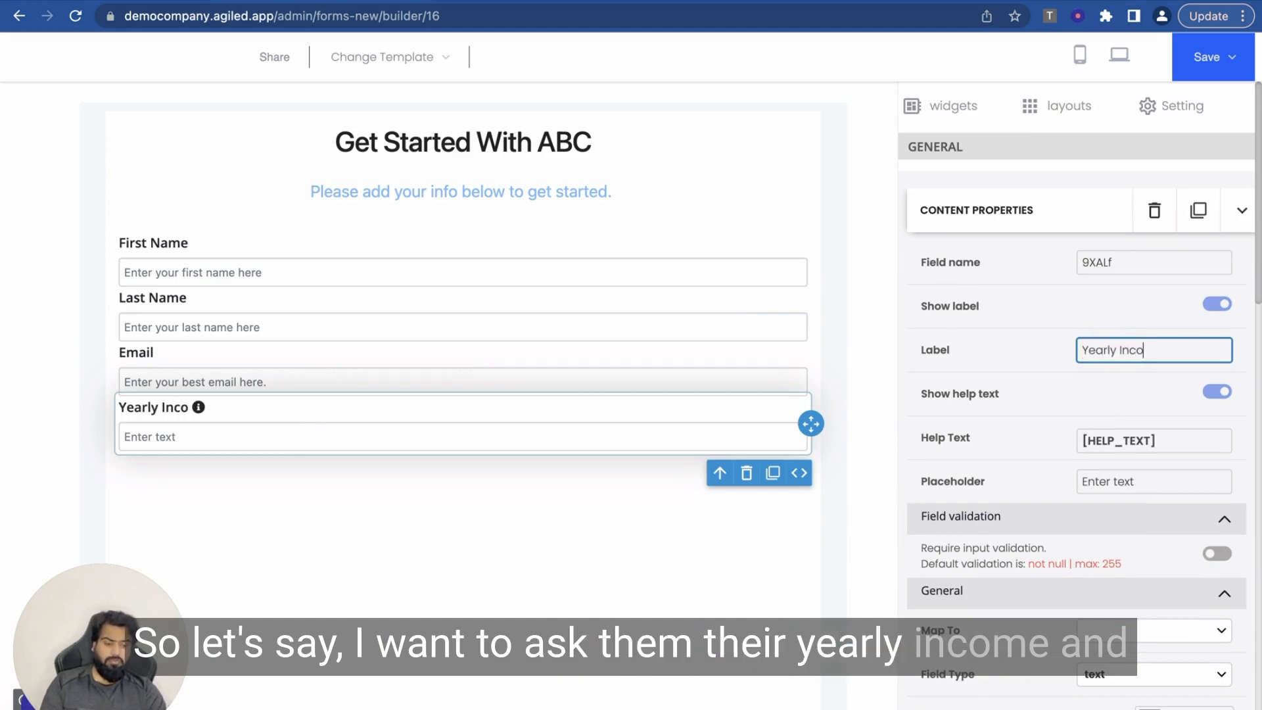
pyautogui.write('me')
pyautogui.click(1209, 395)
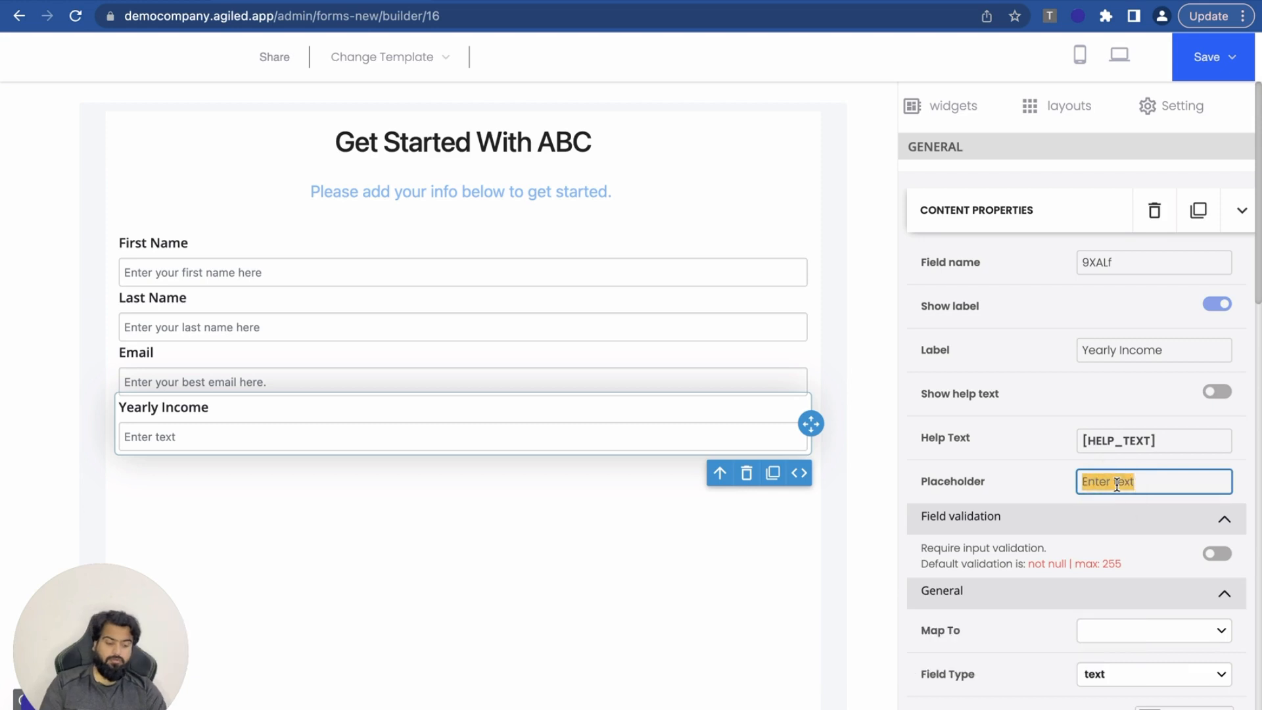
pyautogui.write('Your')
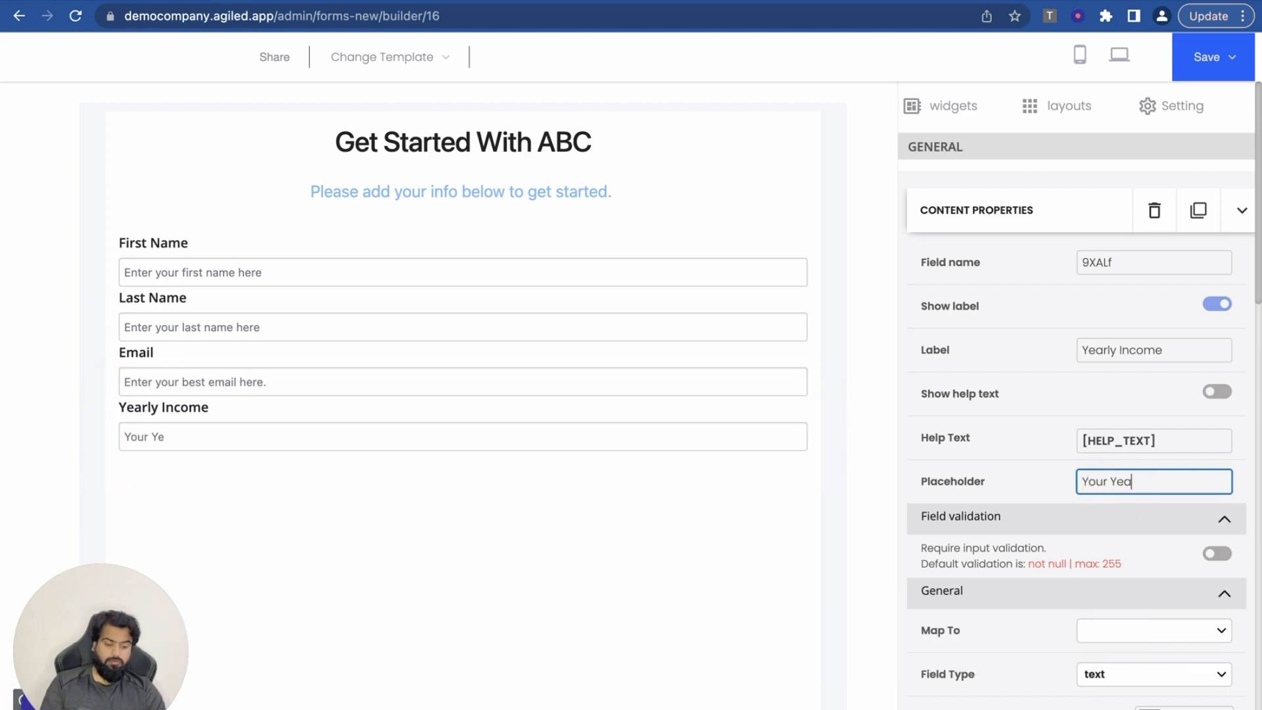
pyautogui.write(' Annual')
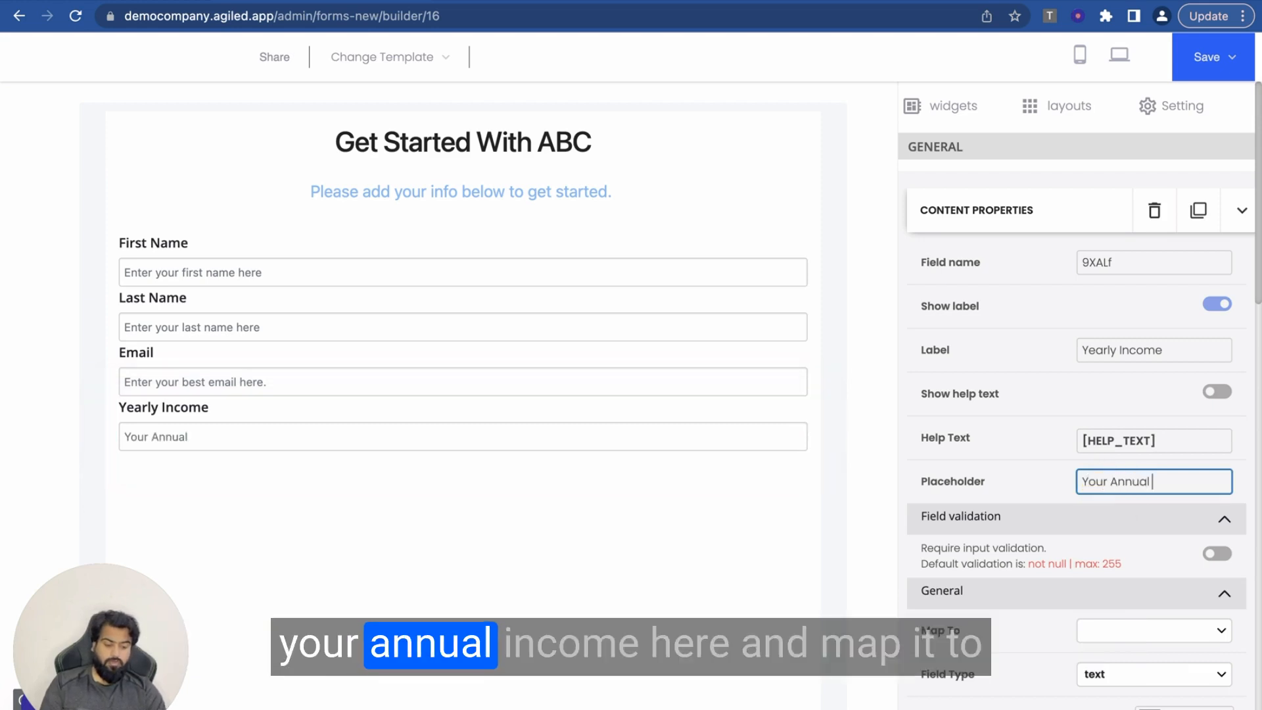
pyautogui.write(' Income Here.')
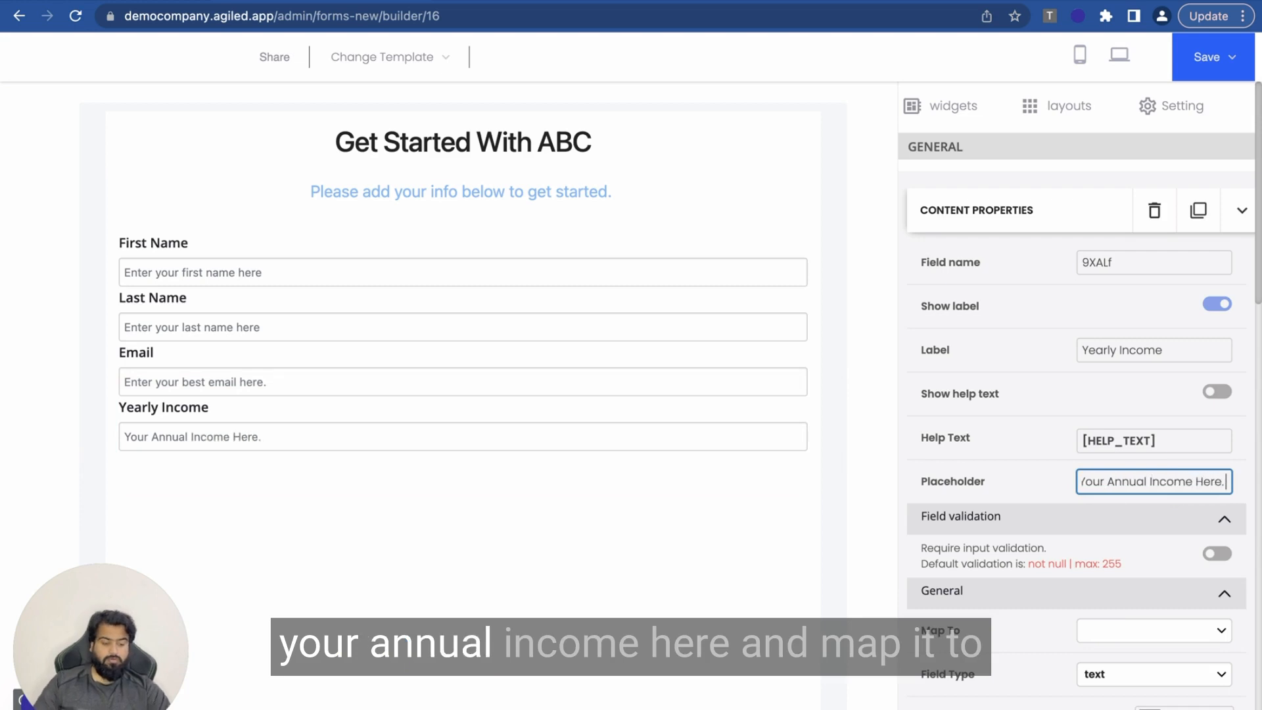
# Step: Map the Yearly Income field to the yearly income contact field
pyautogui.scroll(-3, 1121, 664)
pyautogui.click(1145, 442)
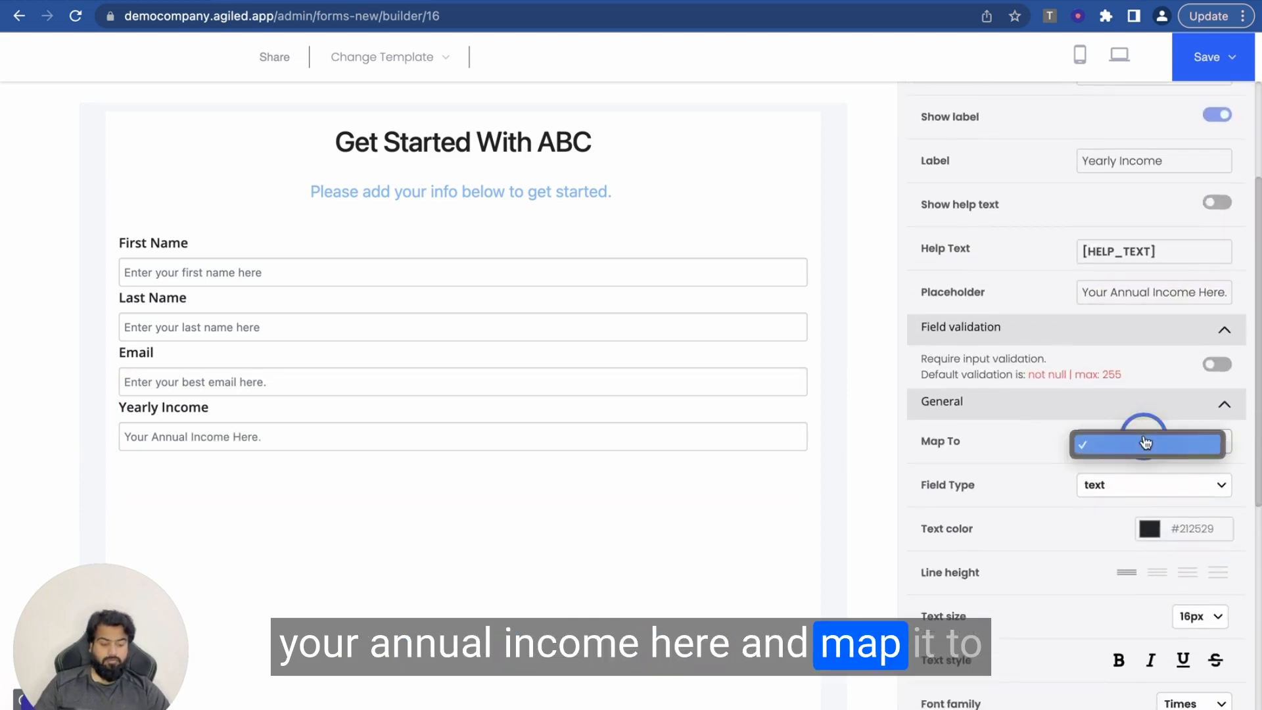
pyautogui.click(1145, 442)
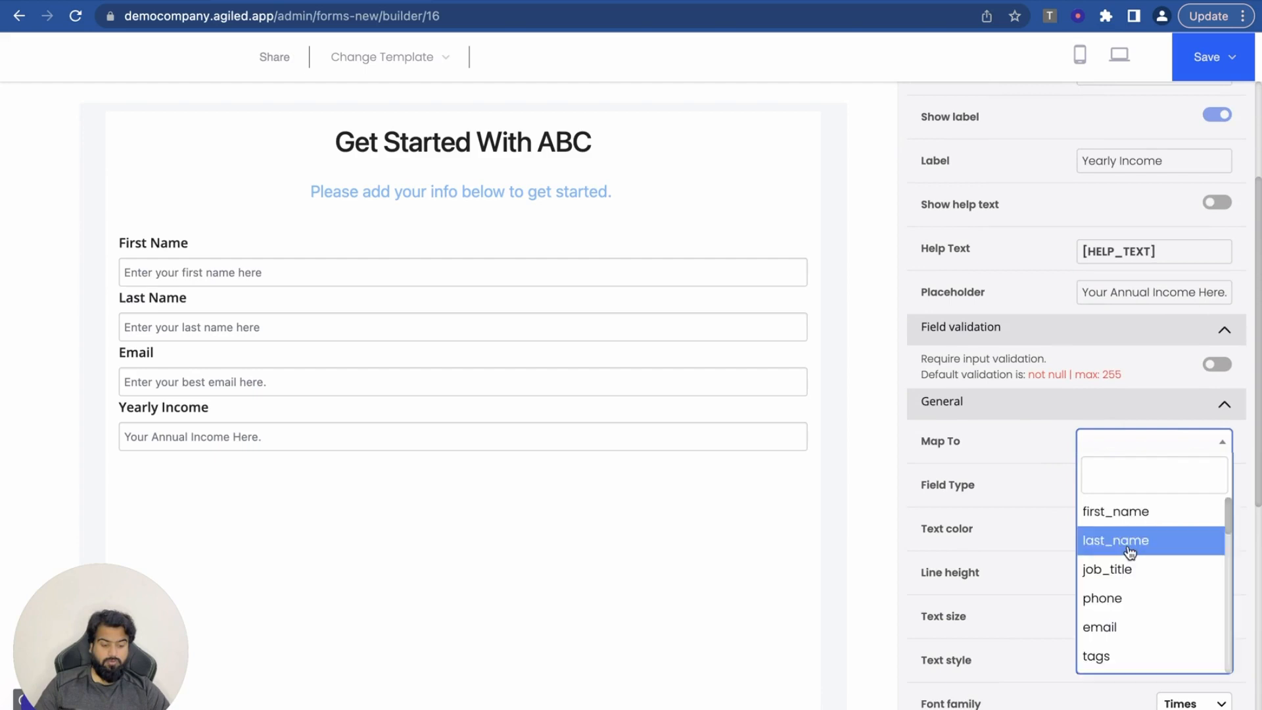
pyautogui.scroll(-3, 1129, 551)
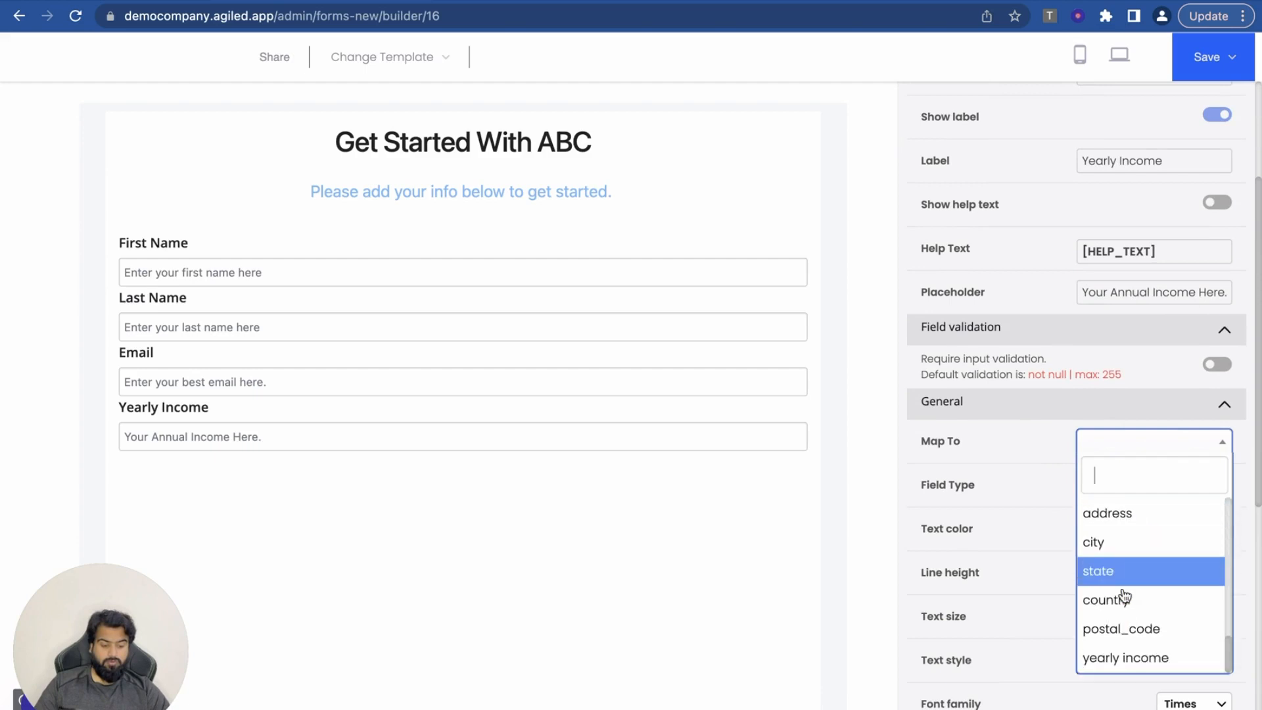
pyautogui.click(1110, 661)
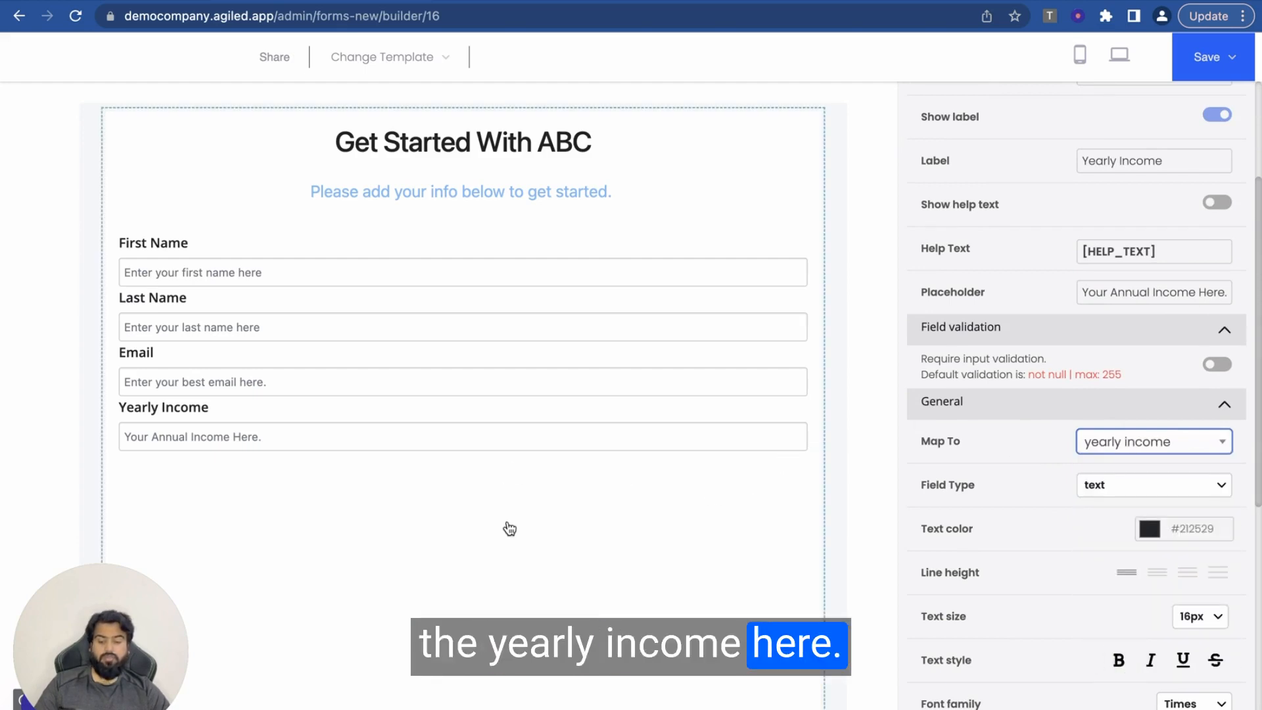
pyautogui.scroll(-3, 509, 565)
pyautogui.scroll(3, 510, 574)
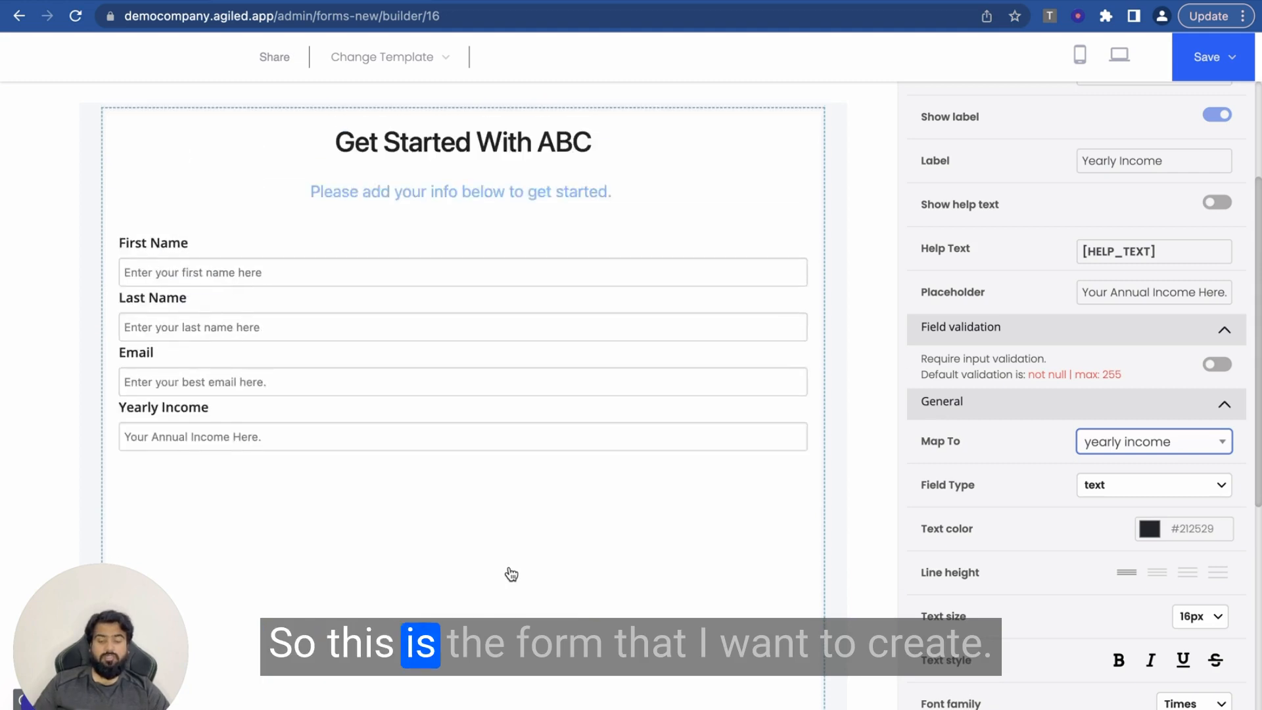
pyautogui.scroll(3, 1033, 309)
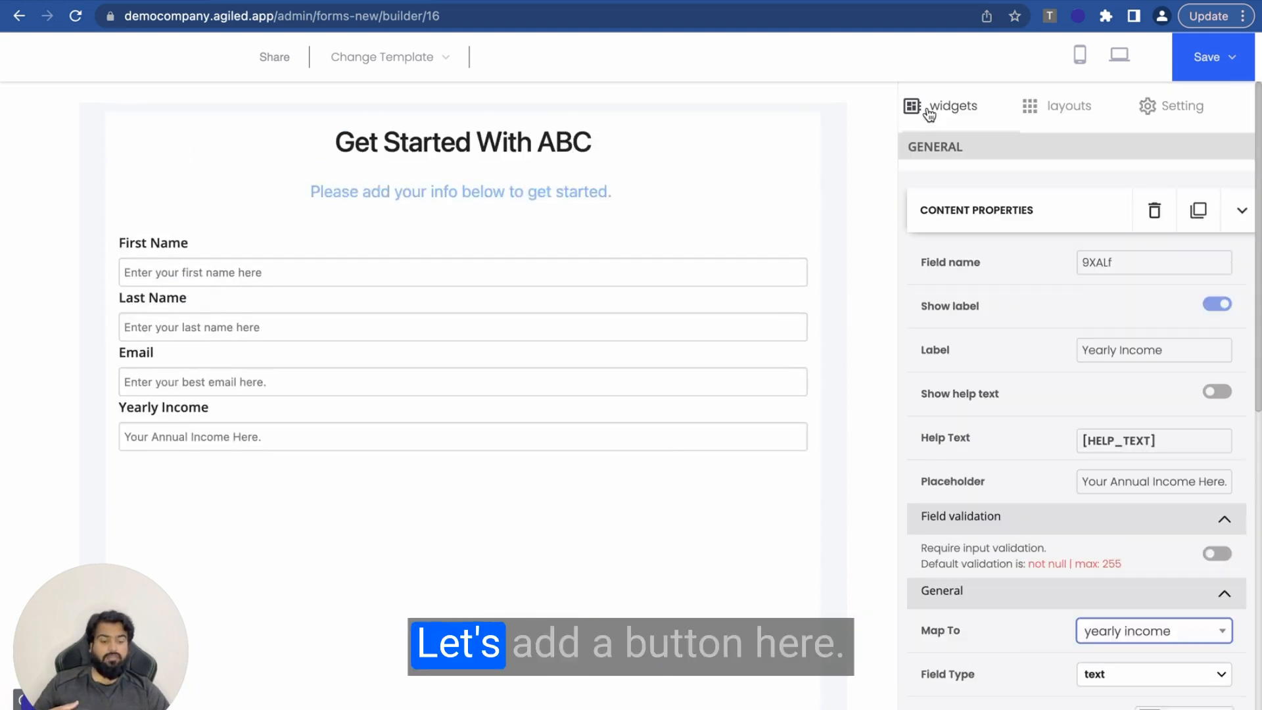
# Step: Drop a Button widget below the Yearly Income field and select it for editing
pyautogui.click(930, 113)
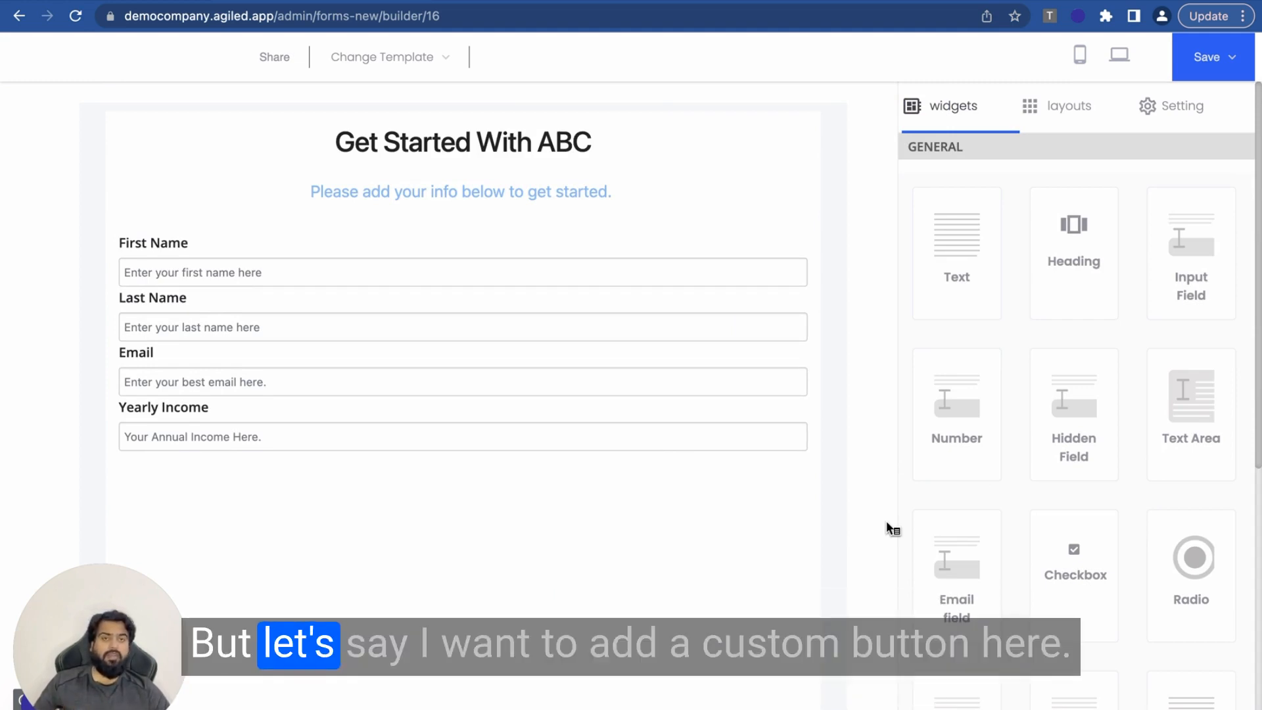
pyautogui.scroll(-5, 1108, 593)
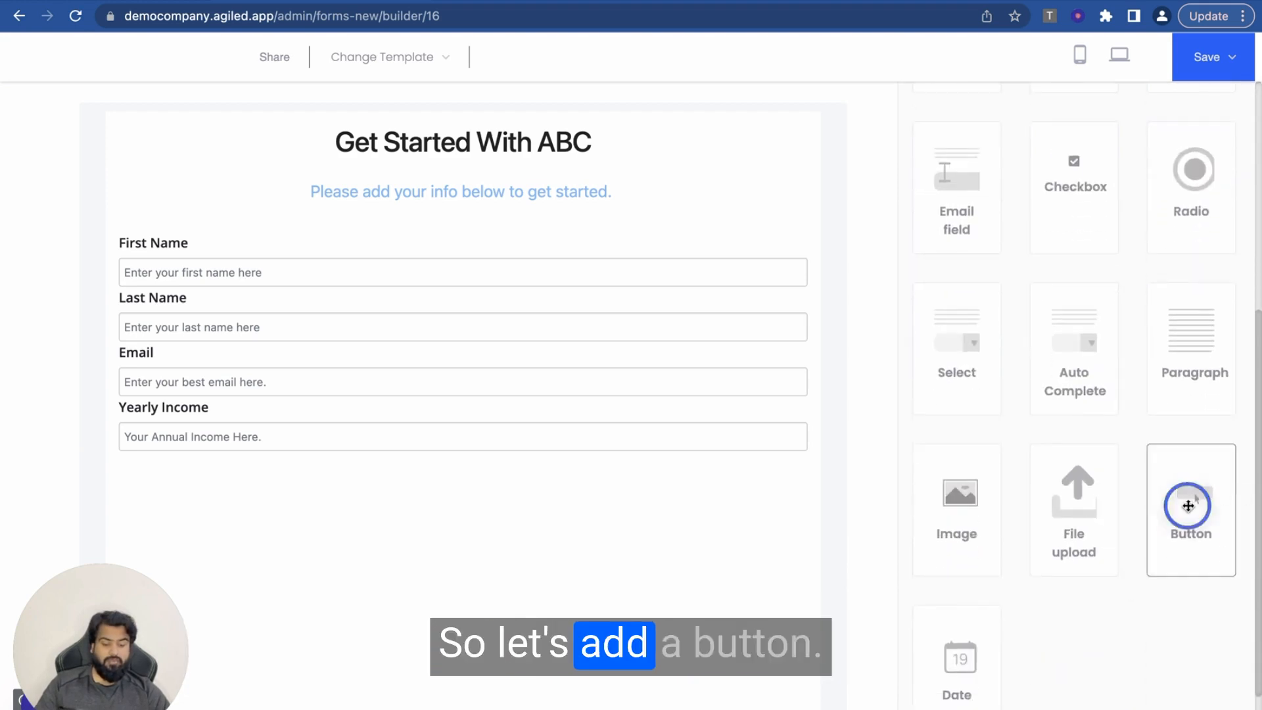
pyautogui.moveTo(1188, 507); pyautogui.dragTo(408, 449)
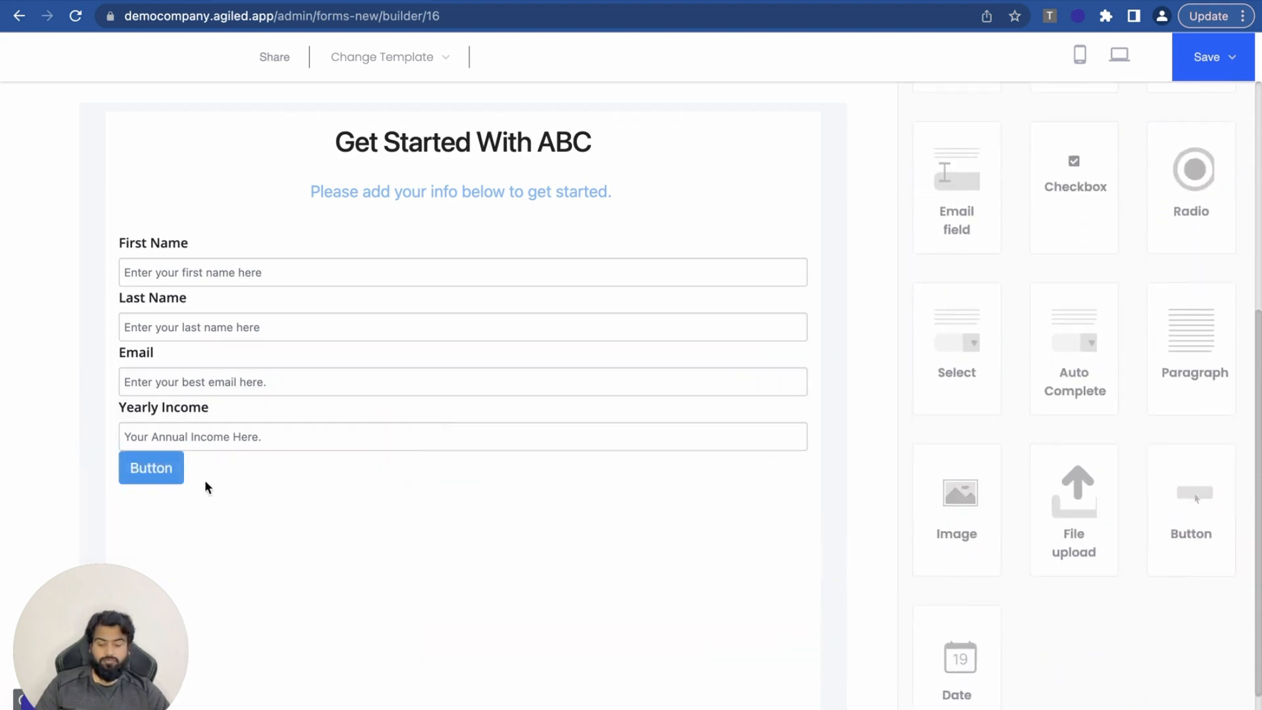
pyautogui.click(153, 471)
pyautogui.scroll(-8, 1169, 349)
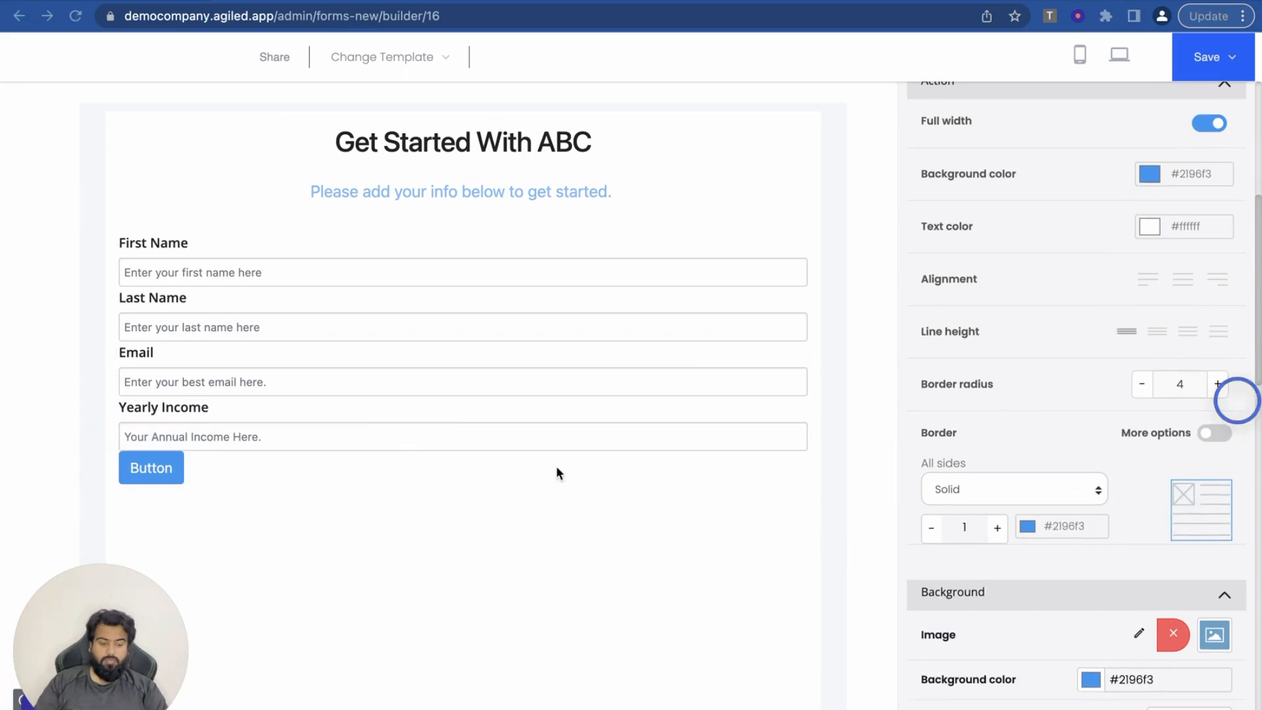
pyautogui.moveTo(131, 464); pyautogui.dragTo(166, 479)
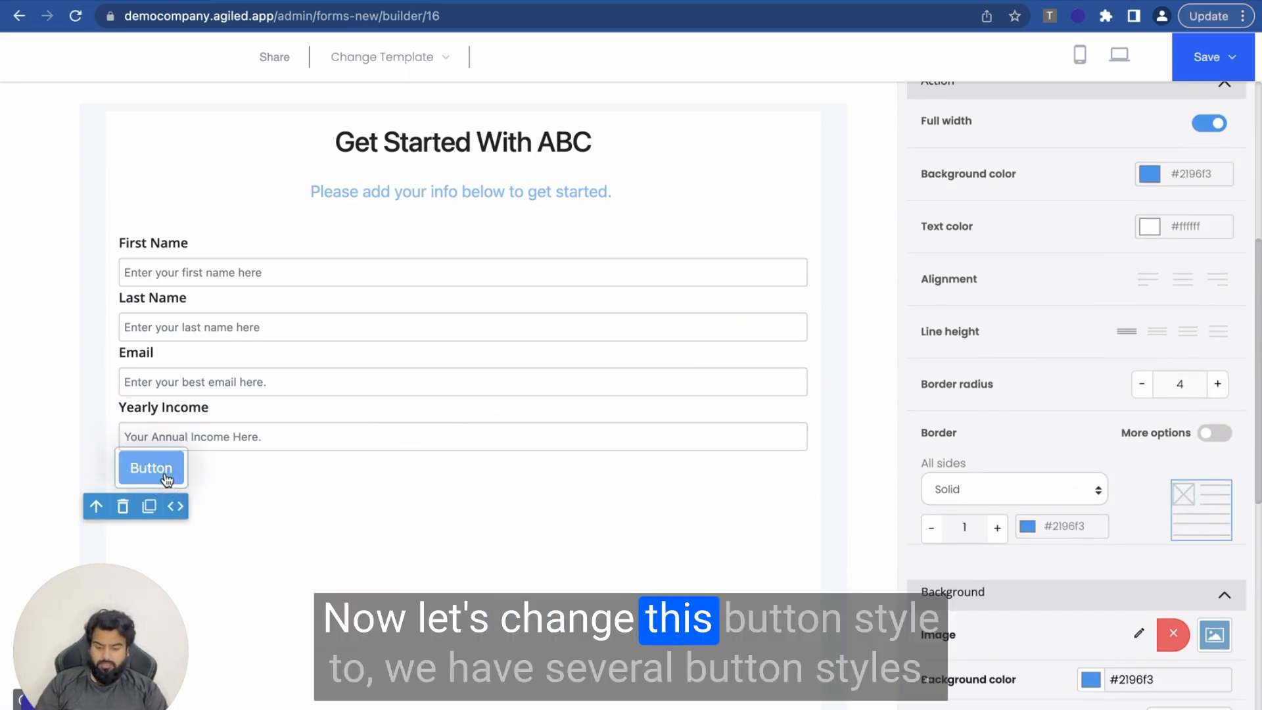
# Step: Switch the button to the black (#353634) style and relabel it 'Get Started'
pyautogui.scroll(6, 1048, 328)
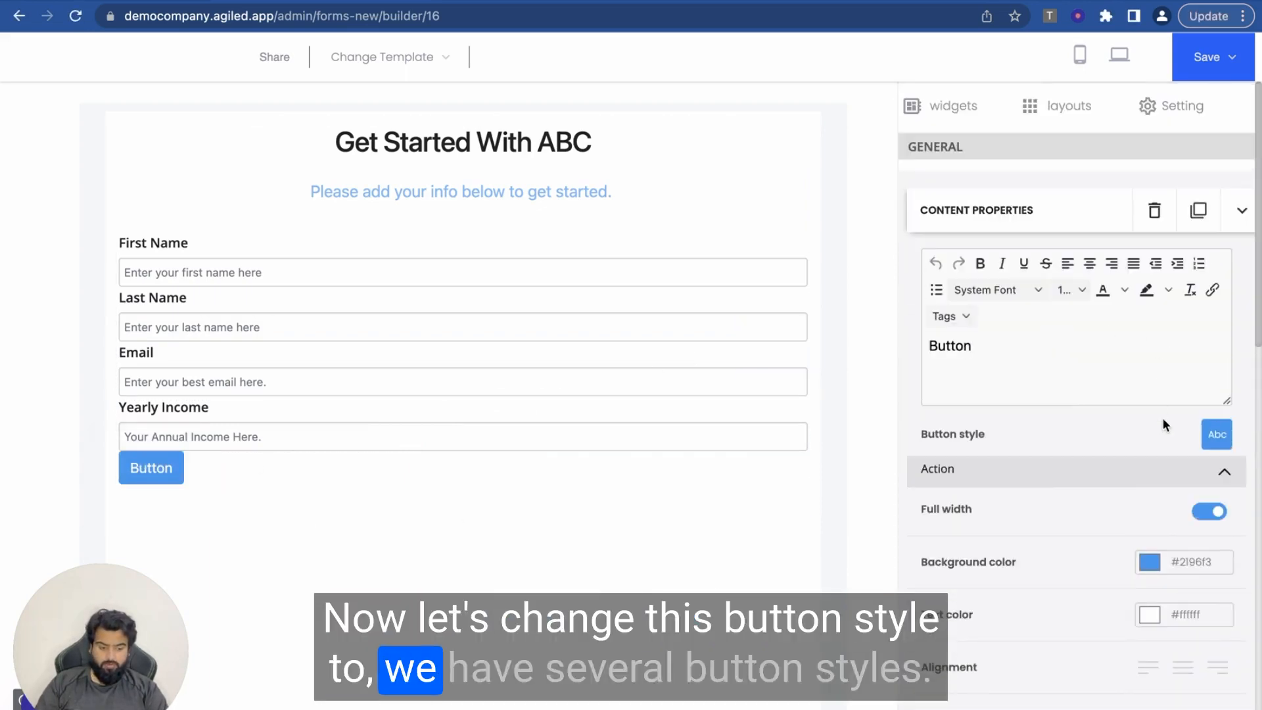
pyautogui.click(1217, 433)
pyautogui.click(999, 473)
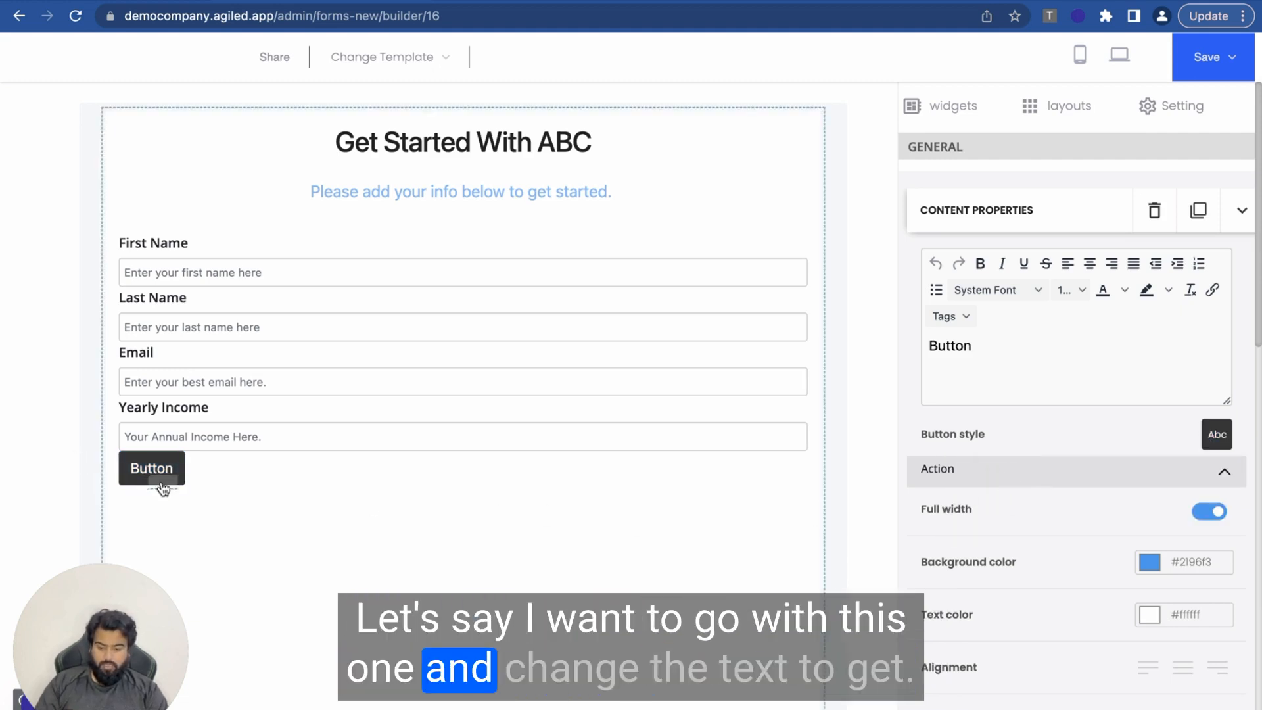
pyautogui.click(952, 345)
pyautogui.doubleClick(953, 345)
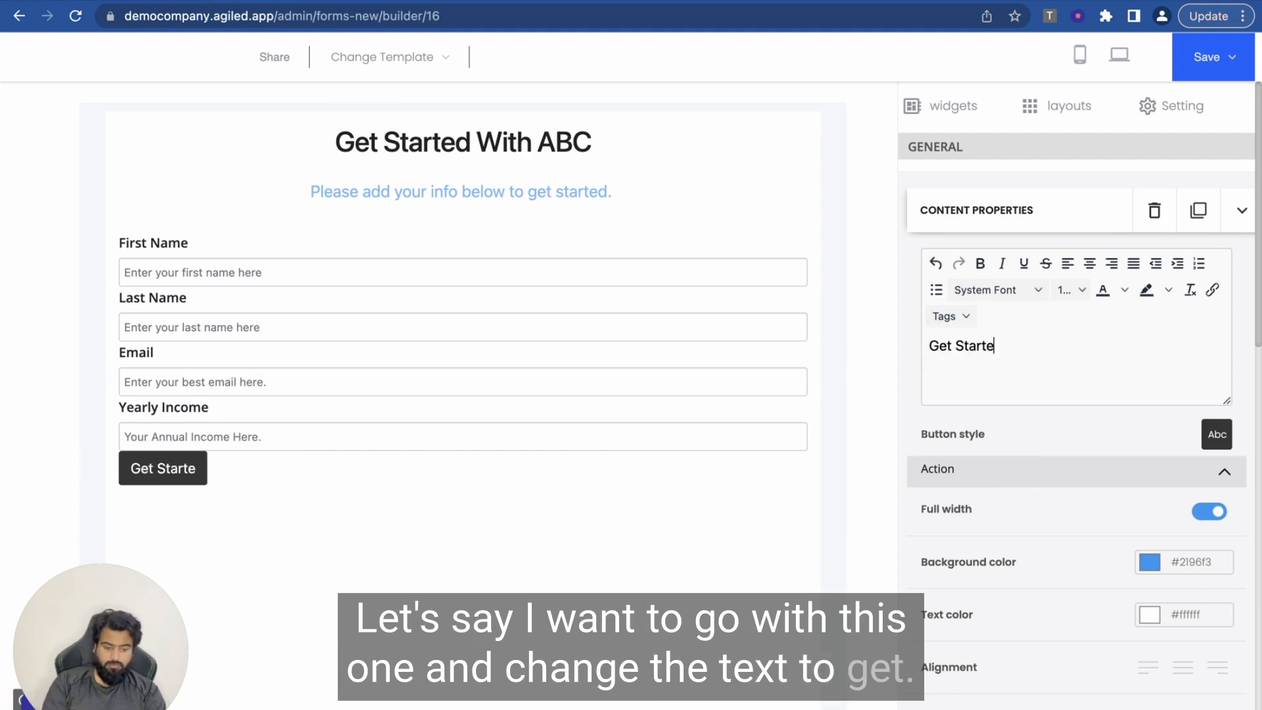
pyautogui.write('Get Started')
# Step: Give the Get Started button a top margin of 15 using per-side margins
pyautogui.scroll(-5, 1011, 496)
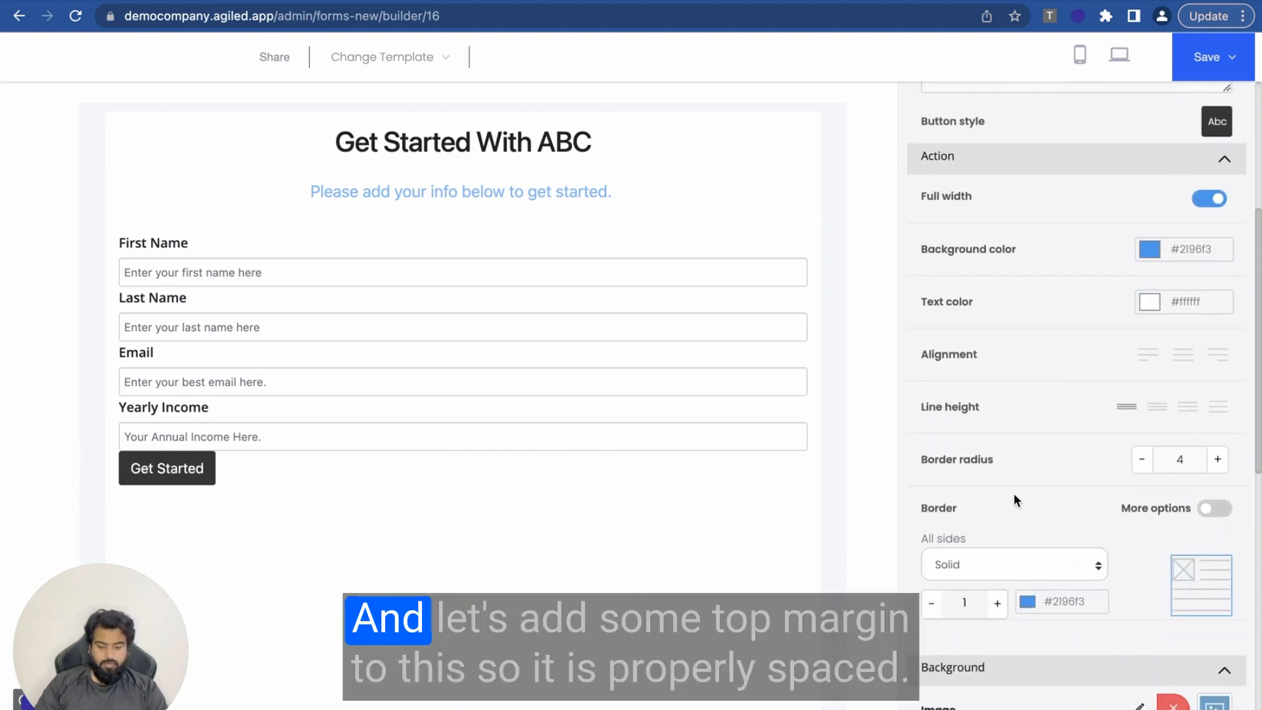
pyautogui.click(197, 468)
pyautogui.scroll(-10, 1052, 578)
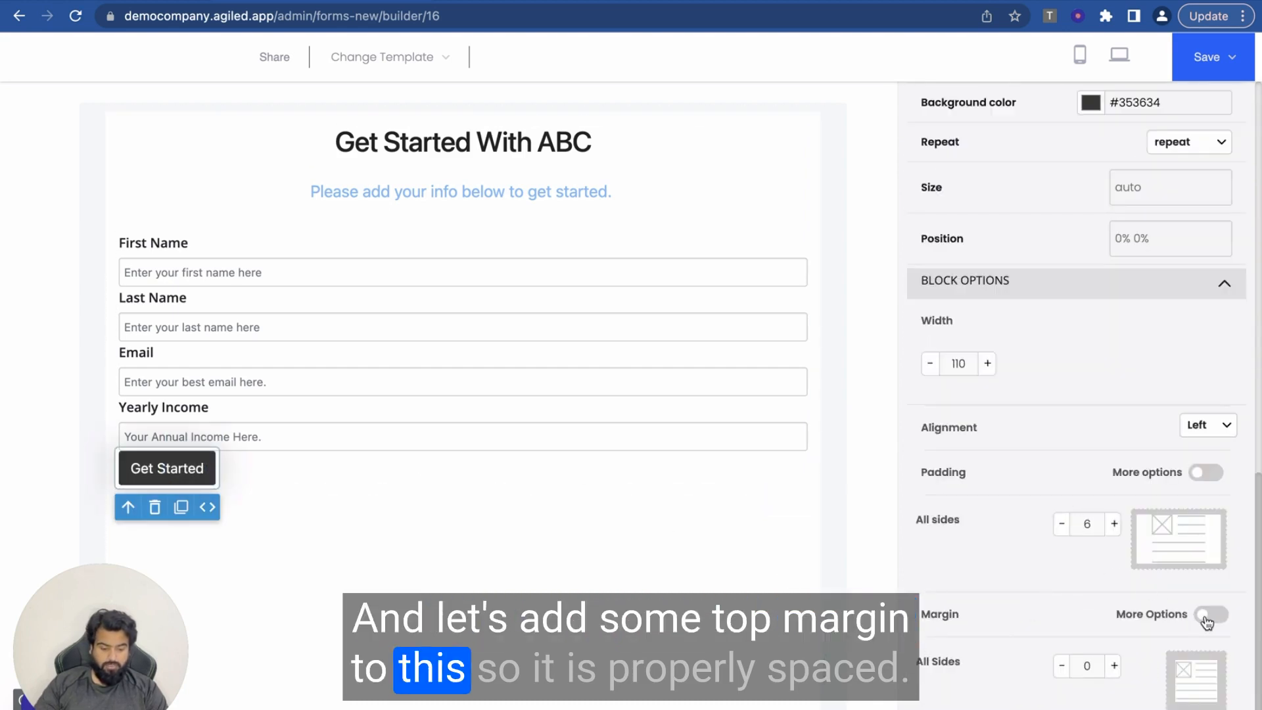
pyautogui.click(1209, 614)
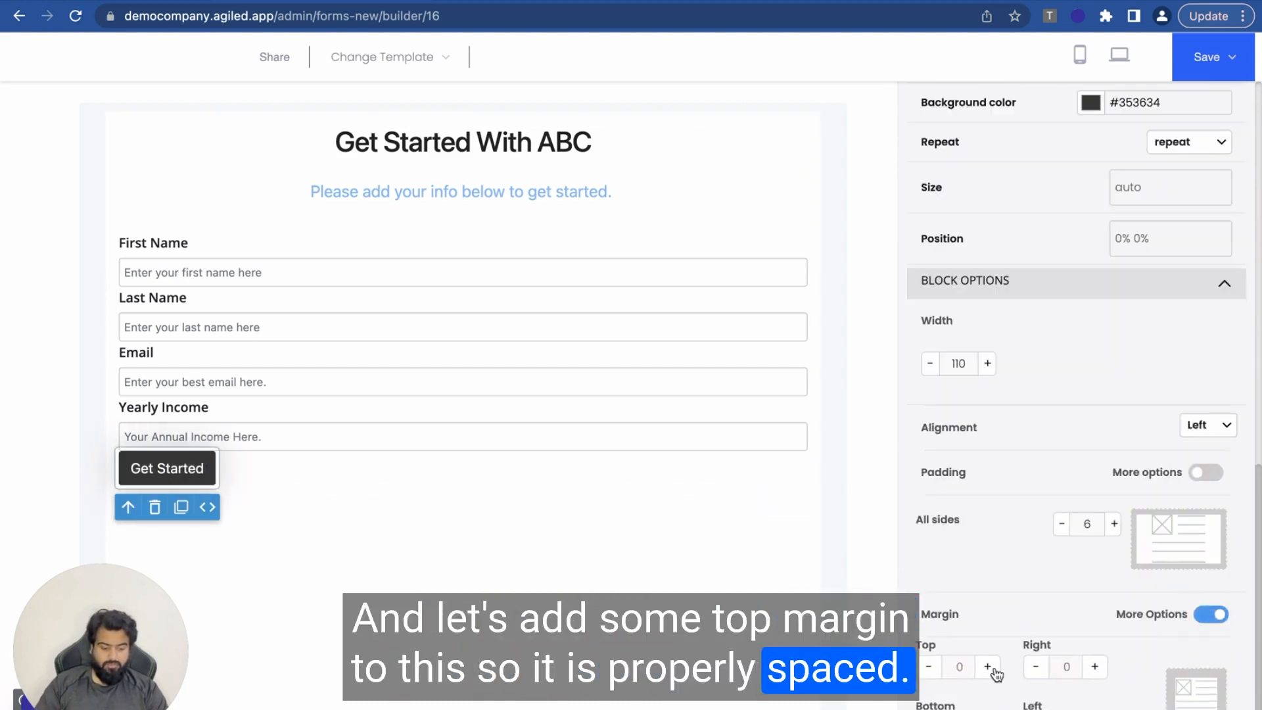
pyautogui.click(987, 666)
pyautogui.click(988, 666)
pyautogui.click(988, 667)
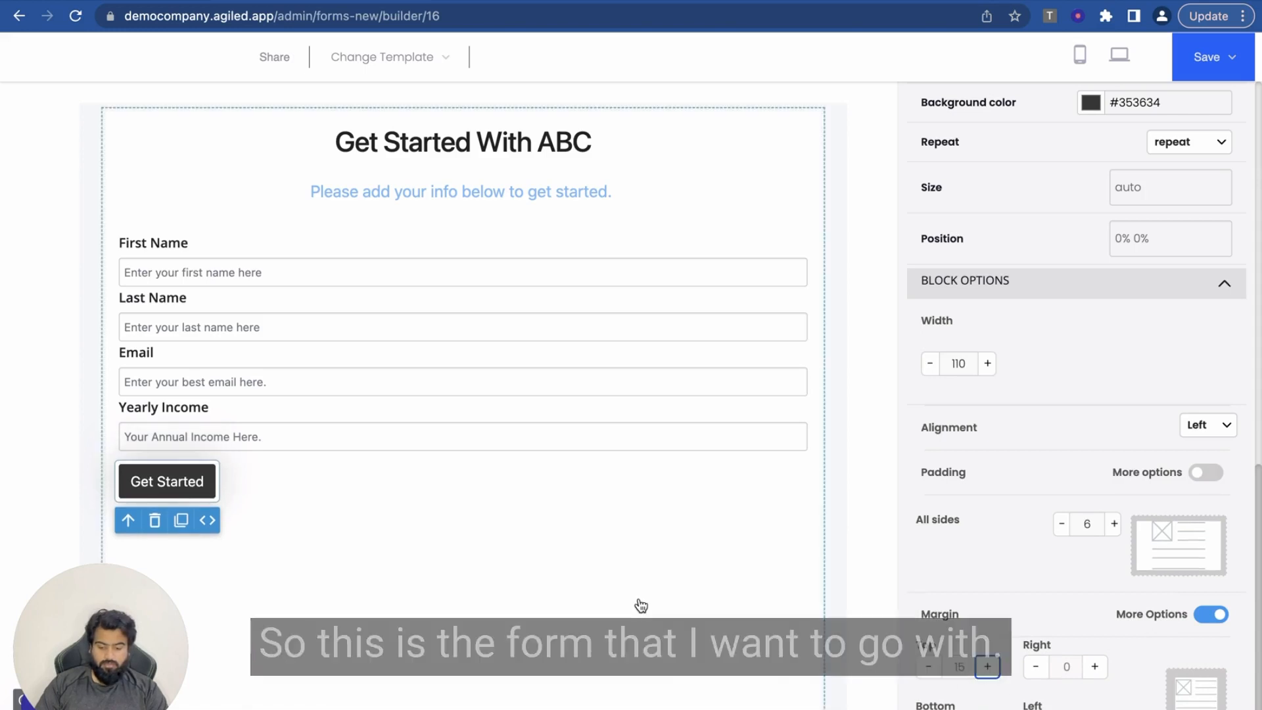
pyautogui.scroll(-5, 640, 605)
pyautogui.scroll(5, 637, 597)
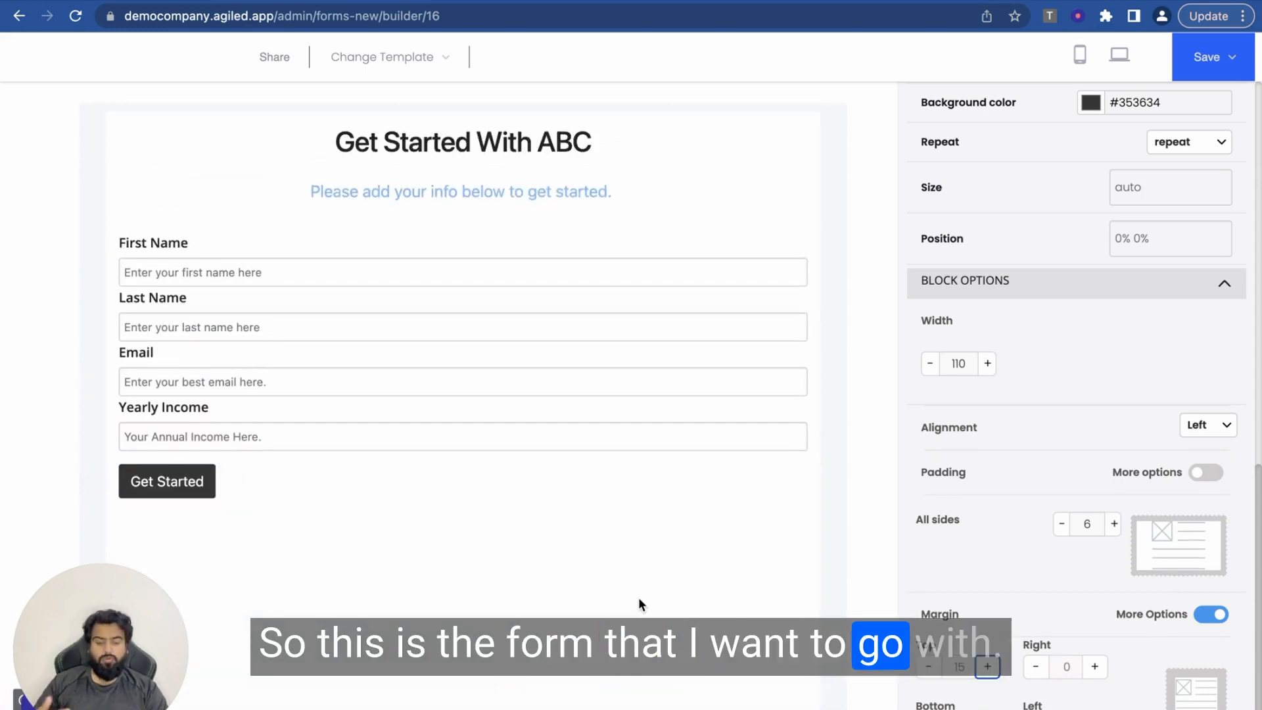
# Step: Save the form from the Save dropdown
pyautogui.click(1232, 60)
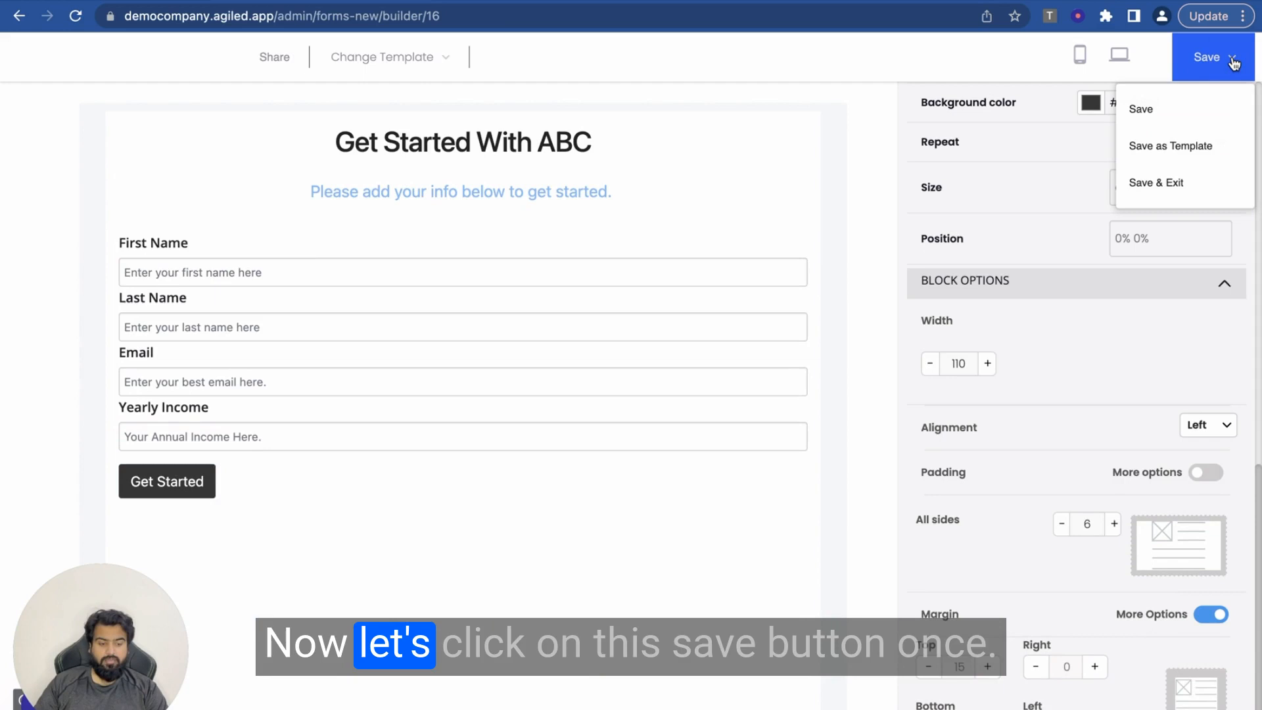
pyautogui.click(1147, 108)
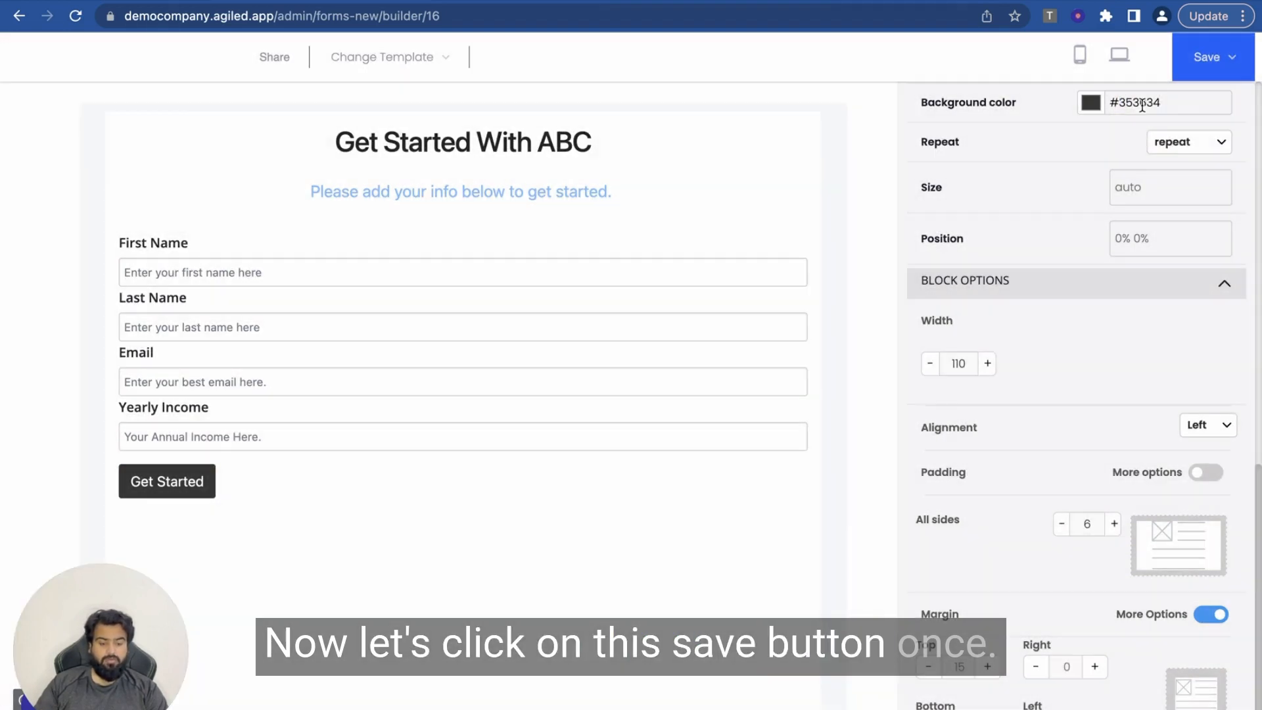
pyautogui.click(1198, 424)
pyautogui.click(1238, 401)
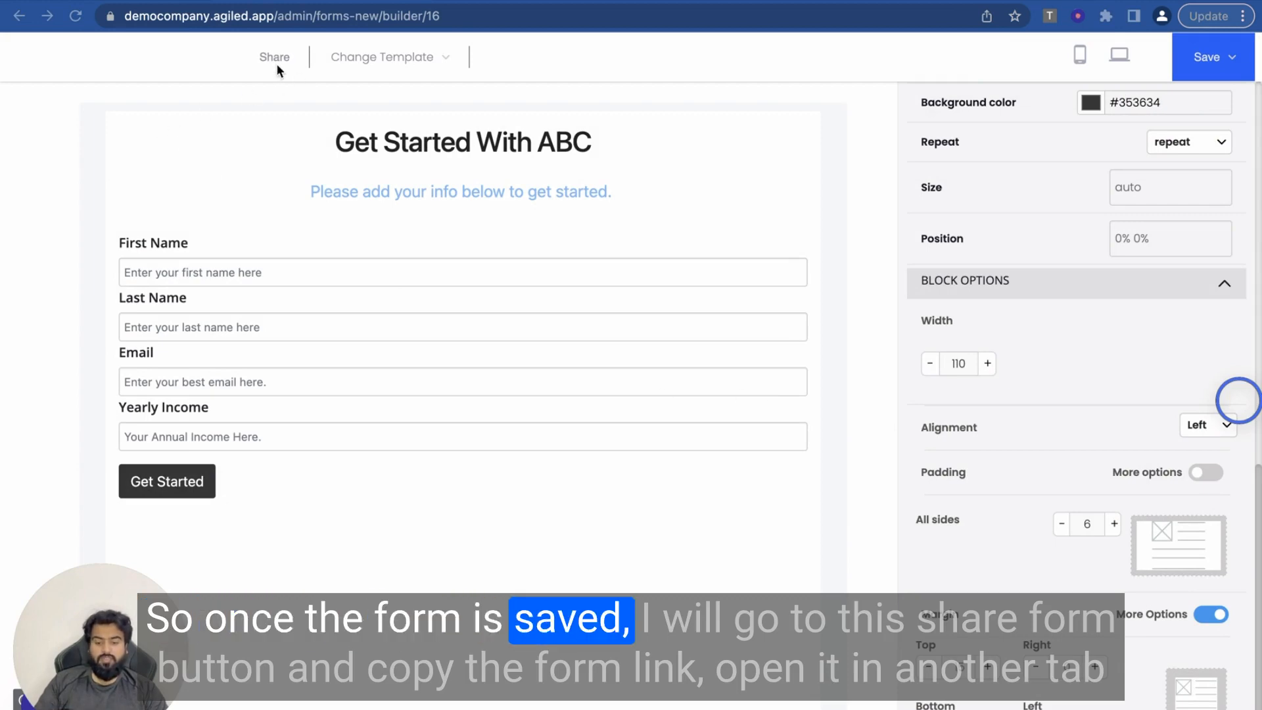
# Step: Copy the form's public share link and open a new browser tab
pyautogui.click(273, 58)
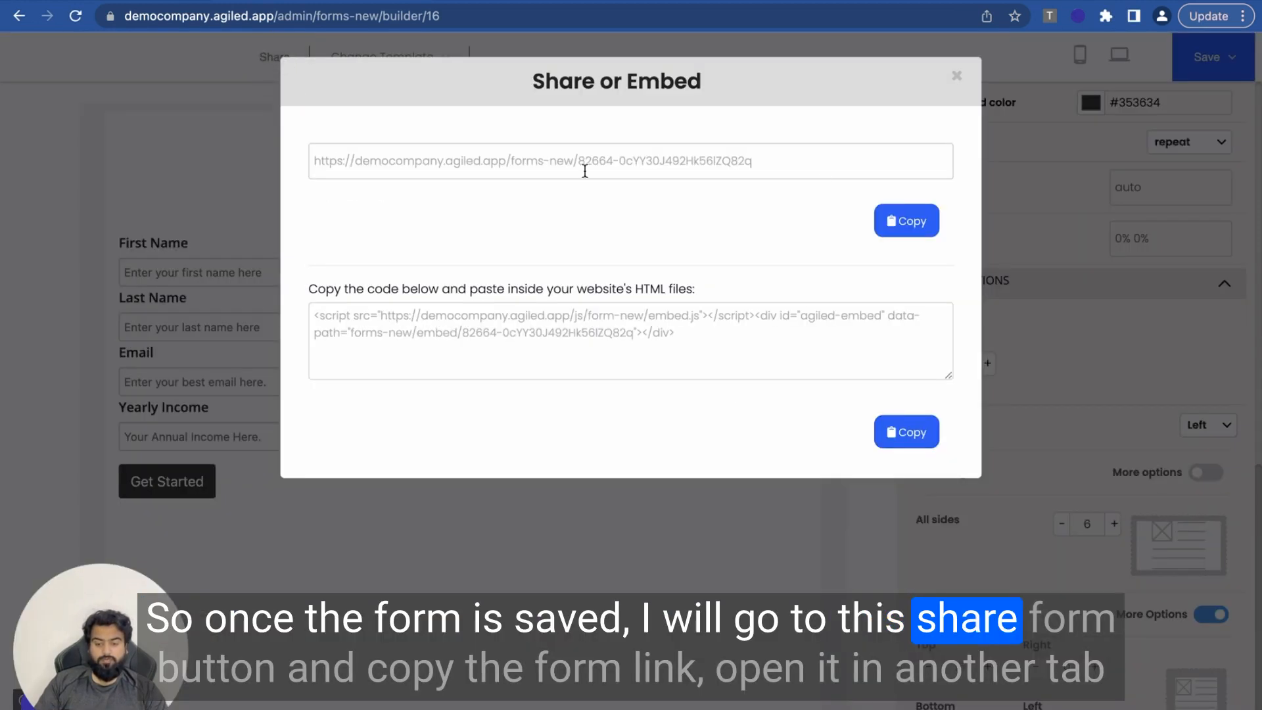
pyautogui.click(897, 223)
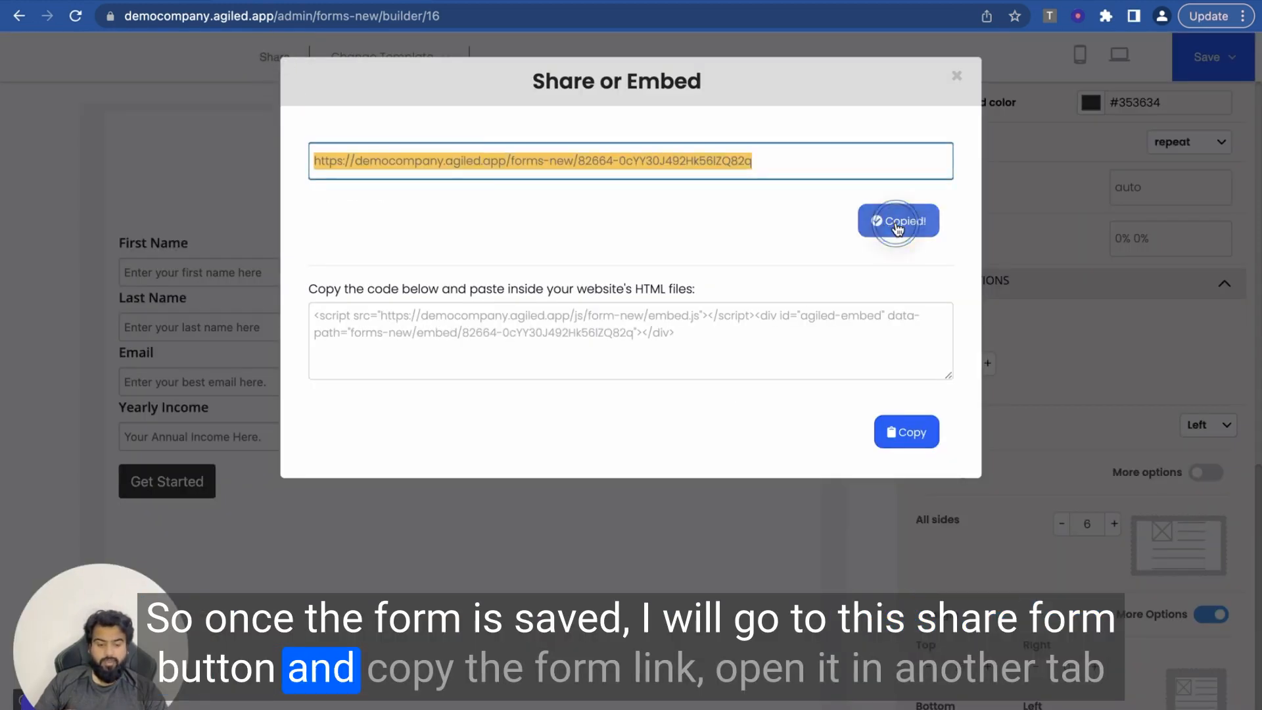
pyautogui.hotkey('ctrl', 't')
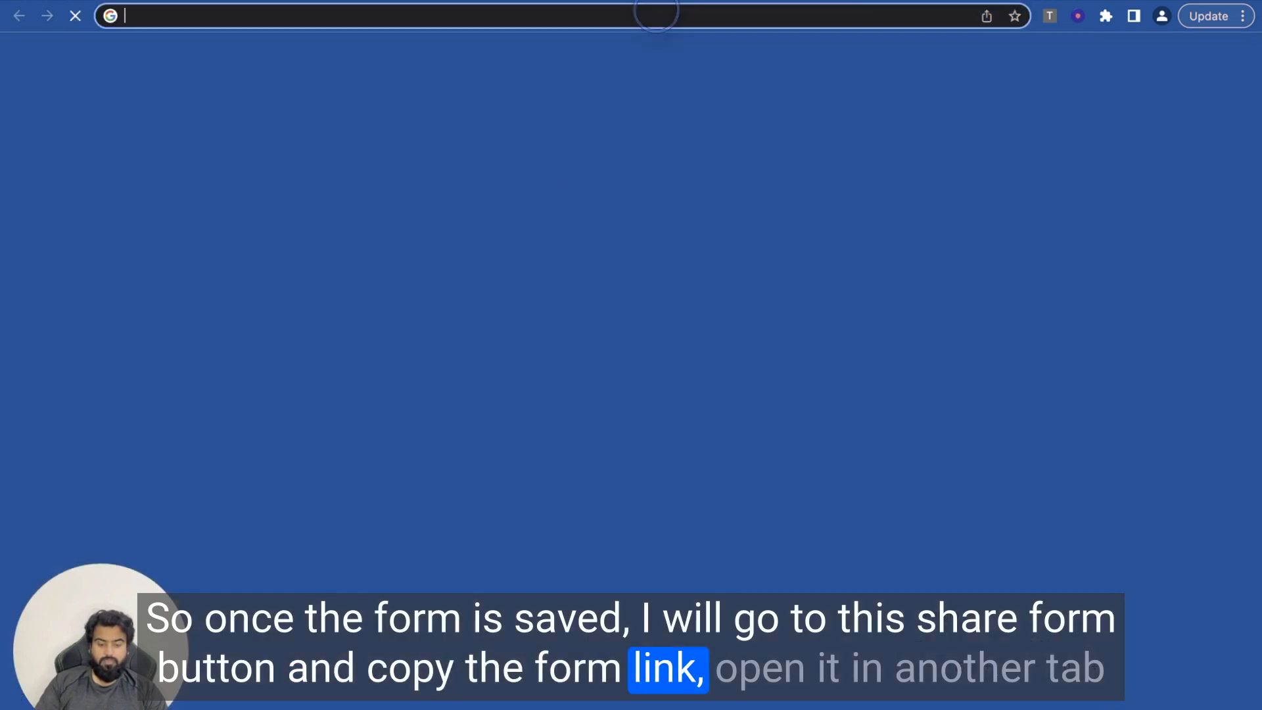
# Step: Load the pasted form link and enter the test contact's first name and email
pyautogui.hotkey('ctrl', 'v')
pyautogui.press('Return')
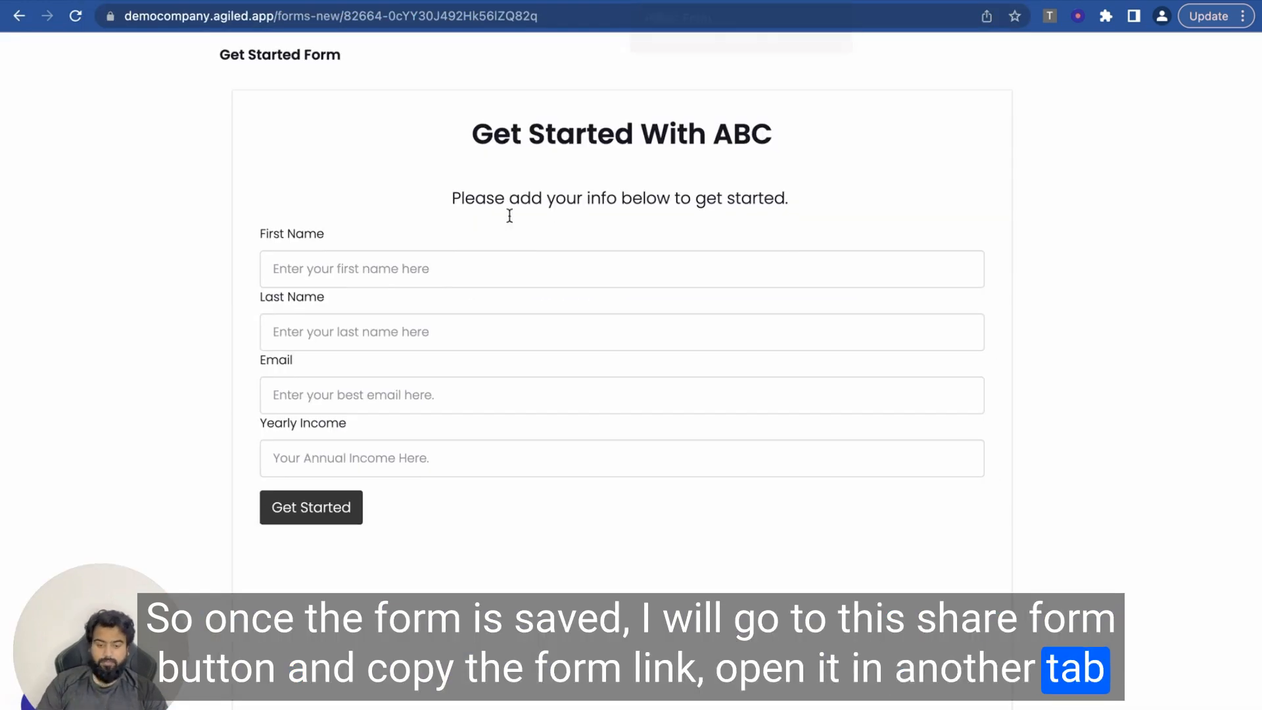
pyautogui.click(420, 268)
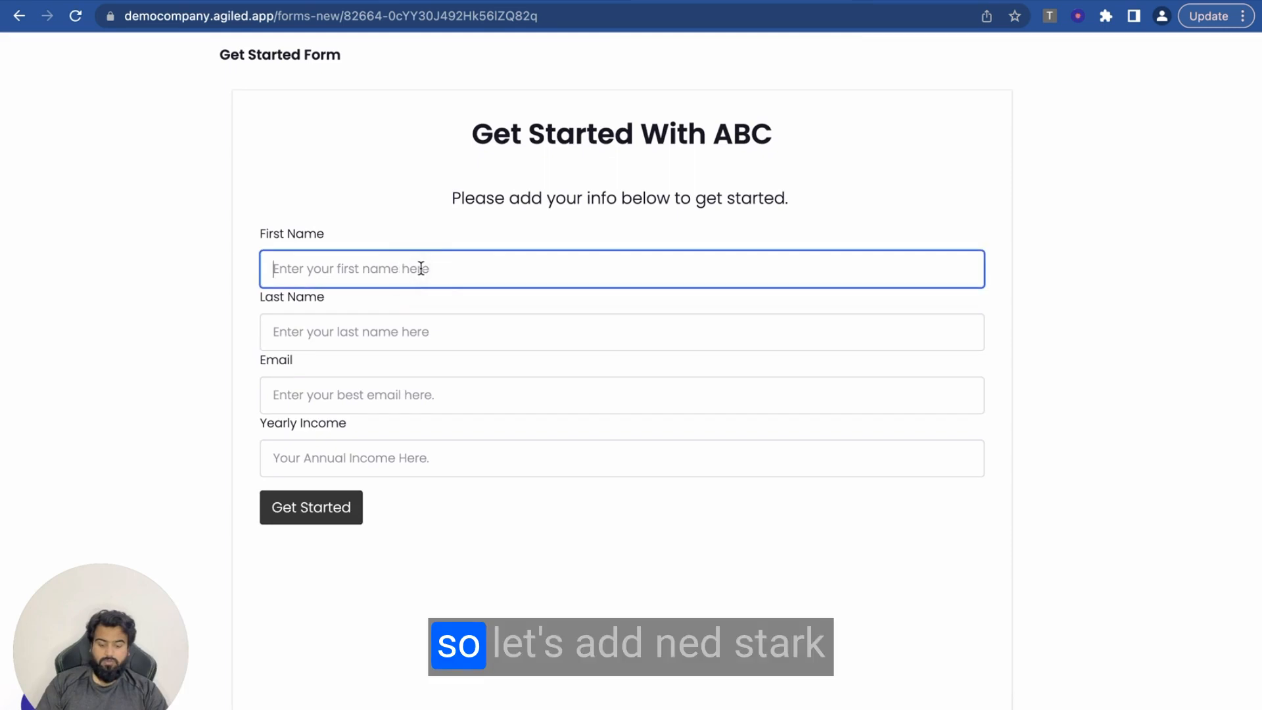
pyautogui.write('Ned')
pyautogui.press('Tab')
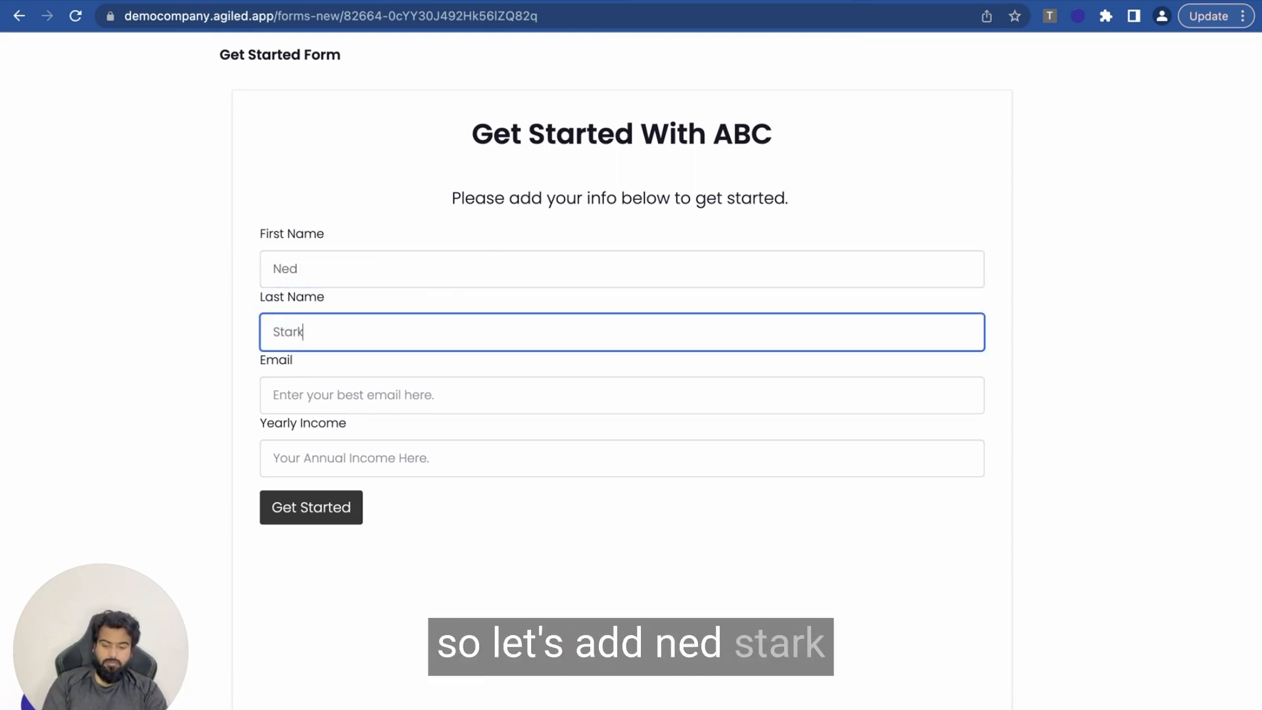
pyautogui.press('Tab')
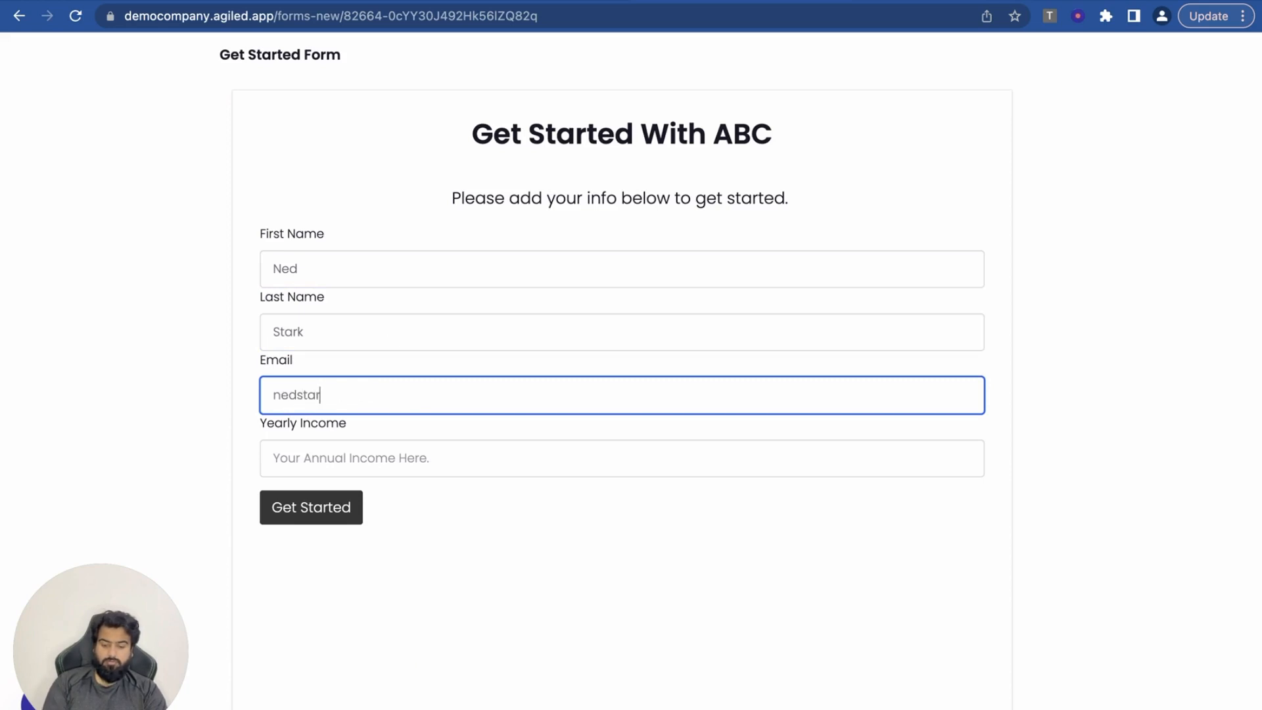
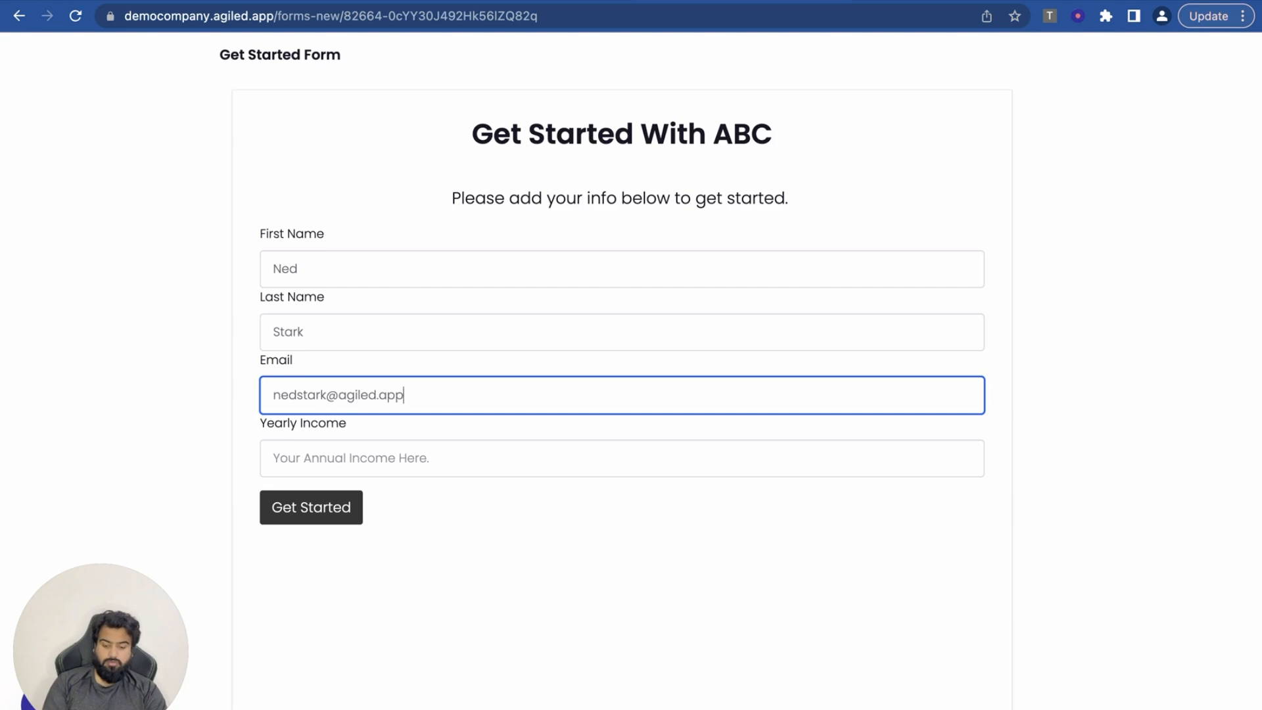
# Step: Enter a yearly income of 100k and submit the form
pyautogui.click(274, 458)
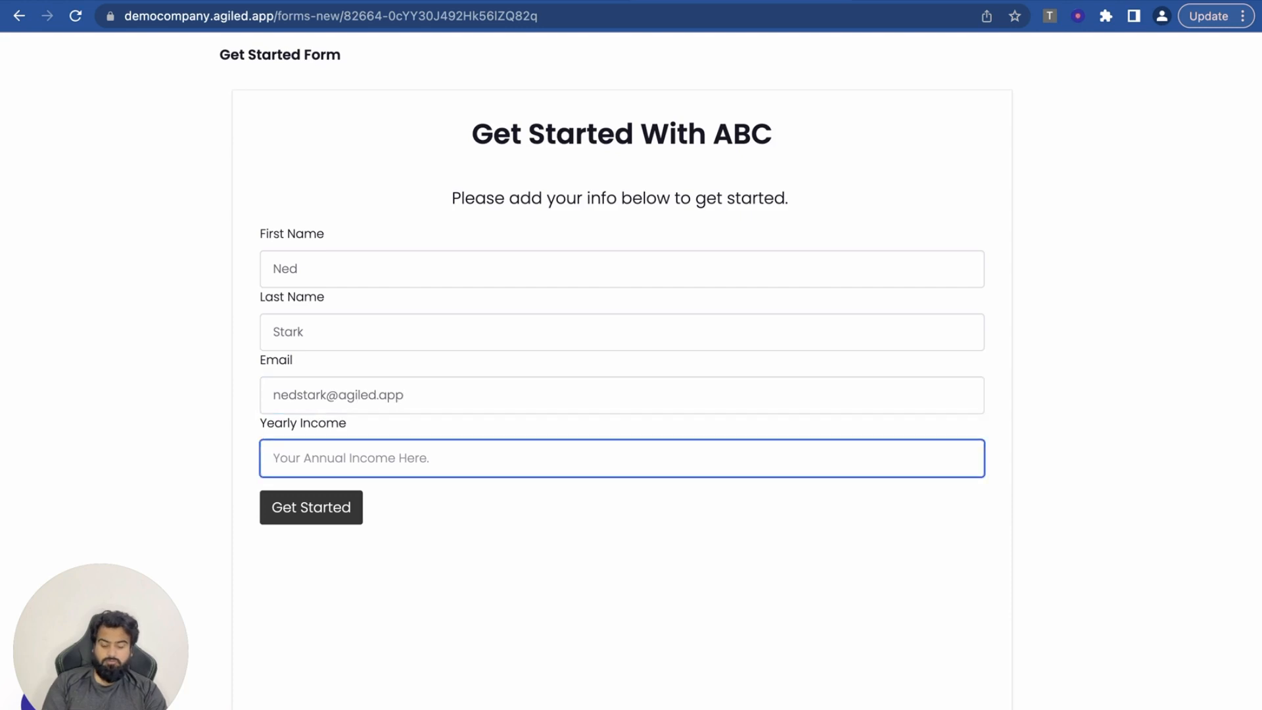
pyautogui.write('100k')
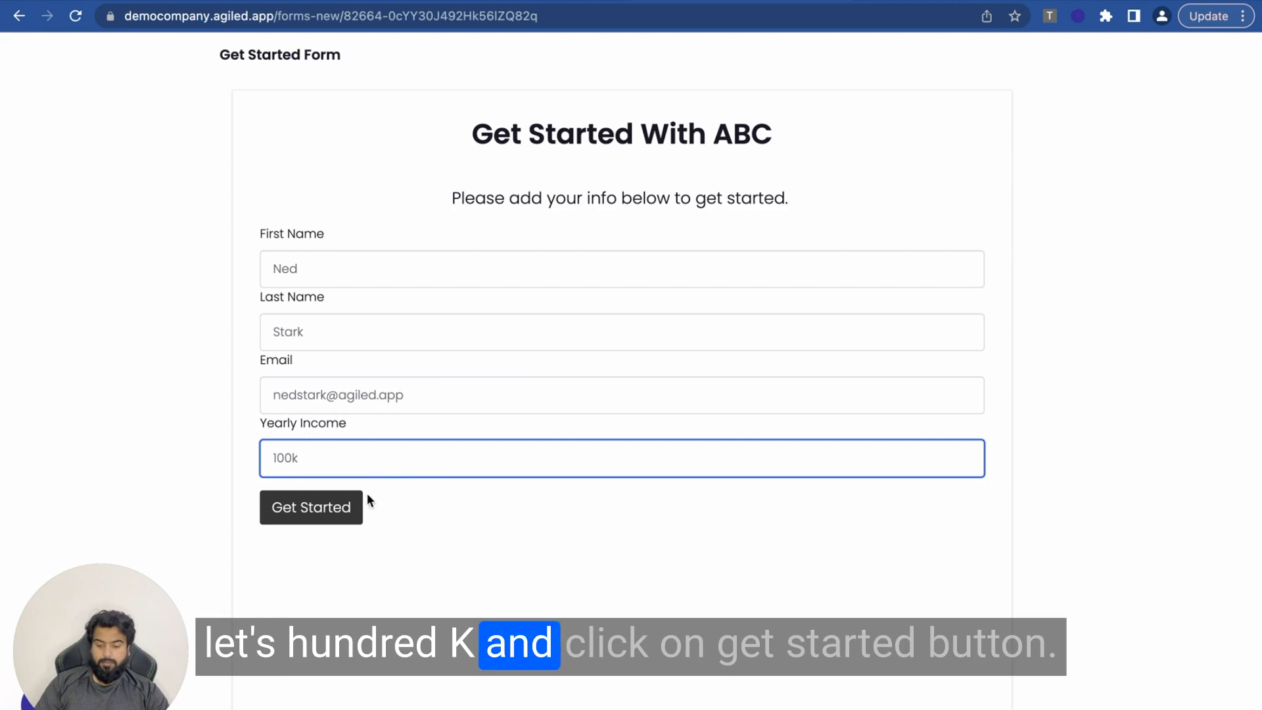
pyautogui.click(305, 511)
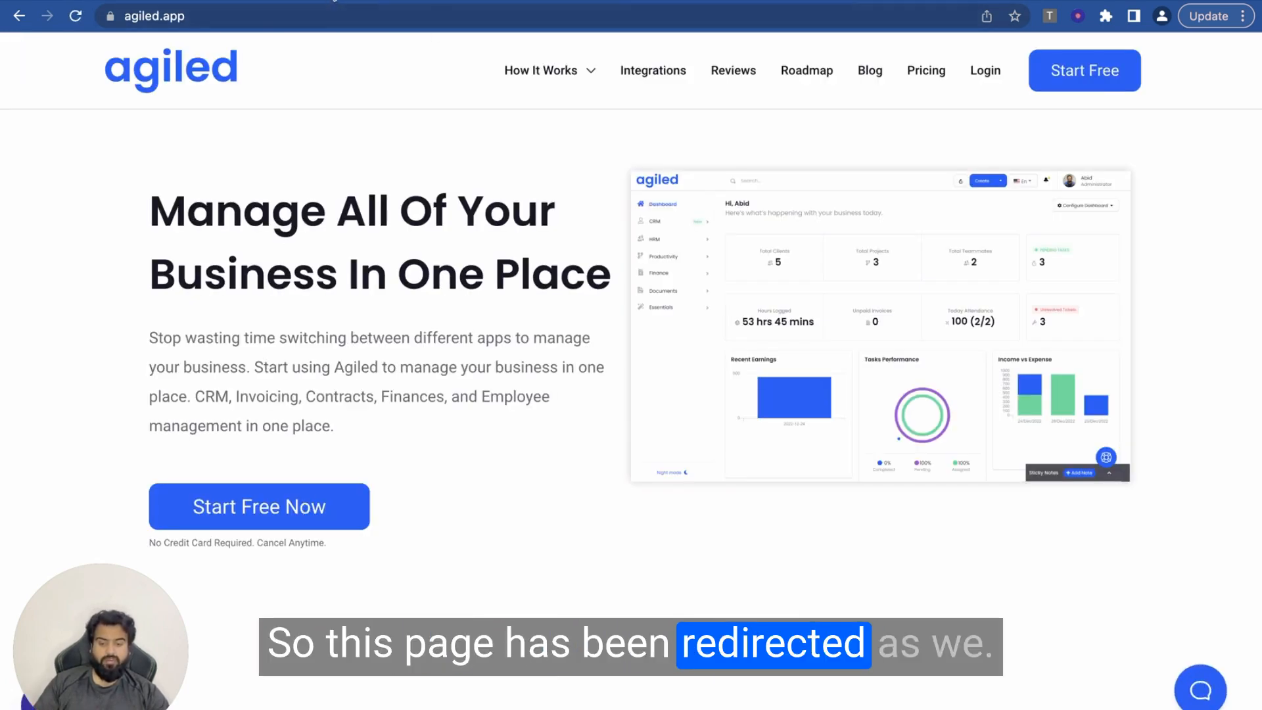
# Step: Save & Exit the form, then open the new Client contact from CRM Contacts
pyautogui.click(336, 0)
pyautogui.click(956, 75)
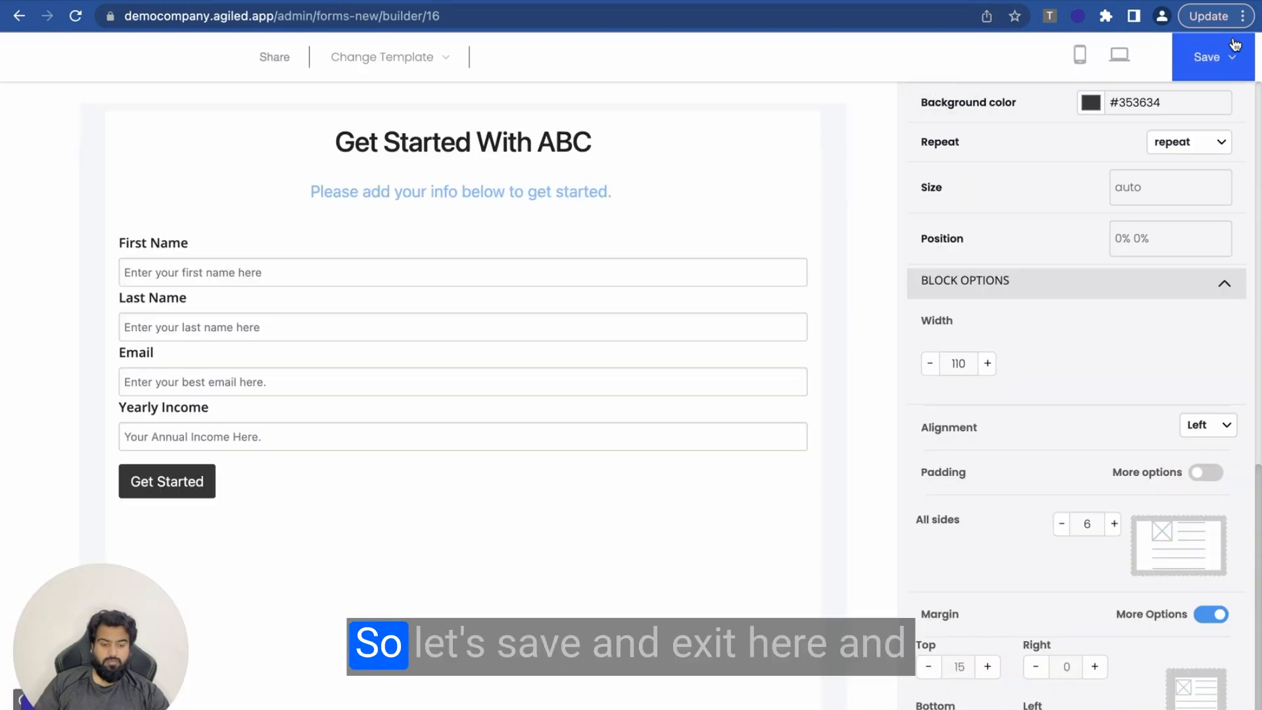
pyautogui.click(1232, 57)
pyautogui.click(1151, 177)
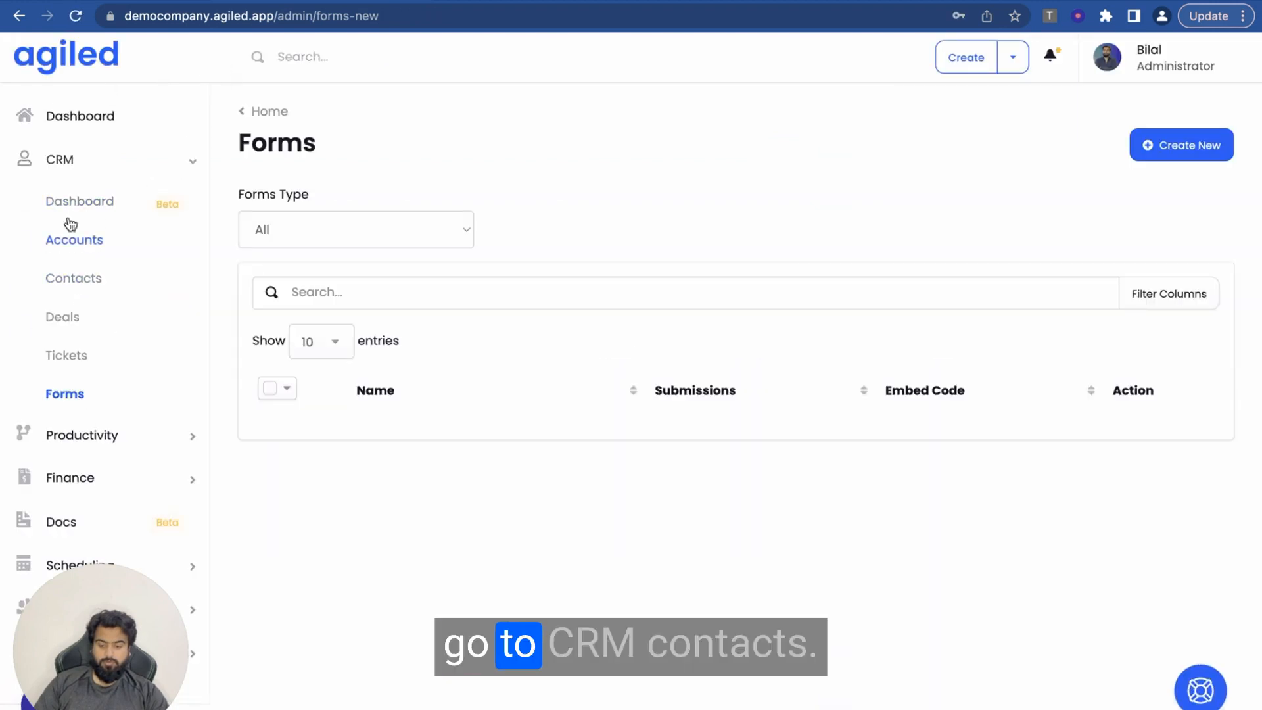
pyautogui.click(74, 278)
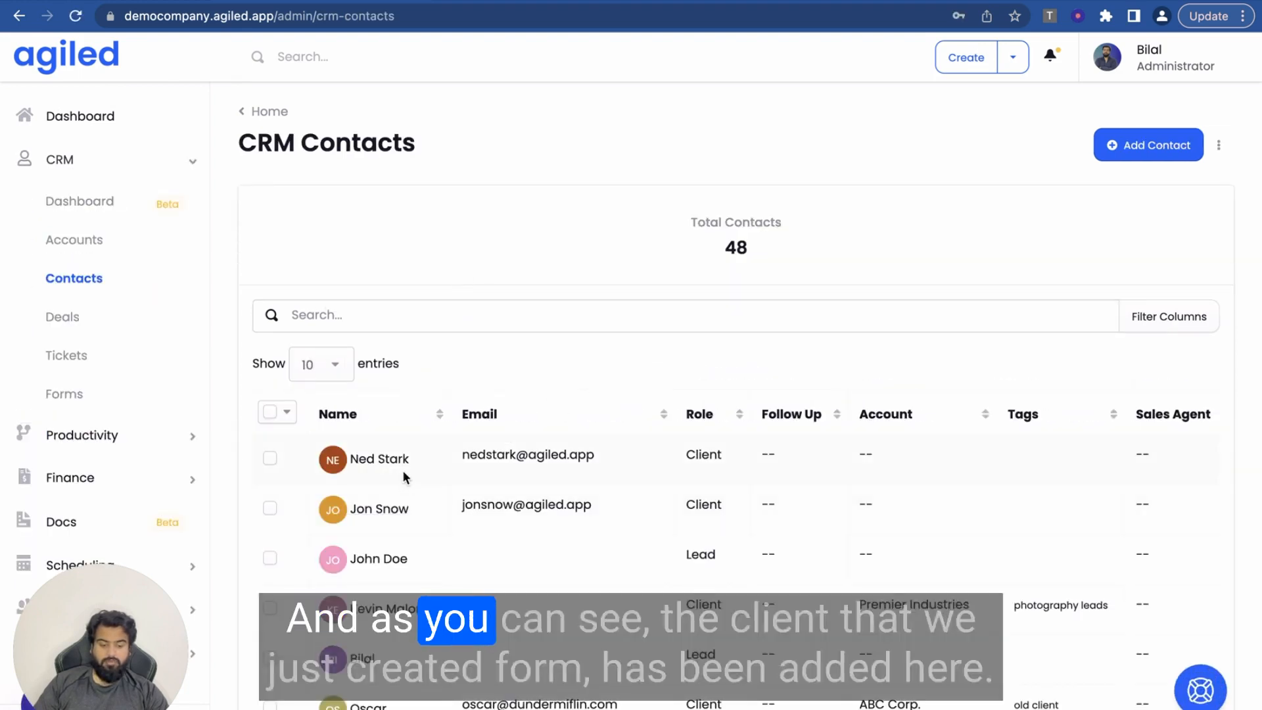
pyautogui.click(369, 460)
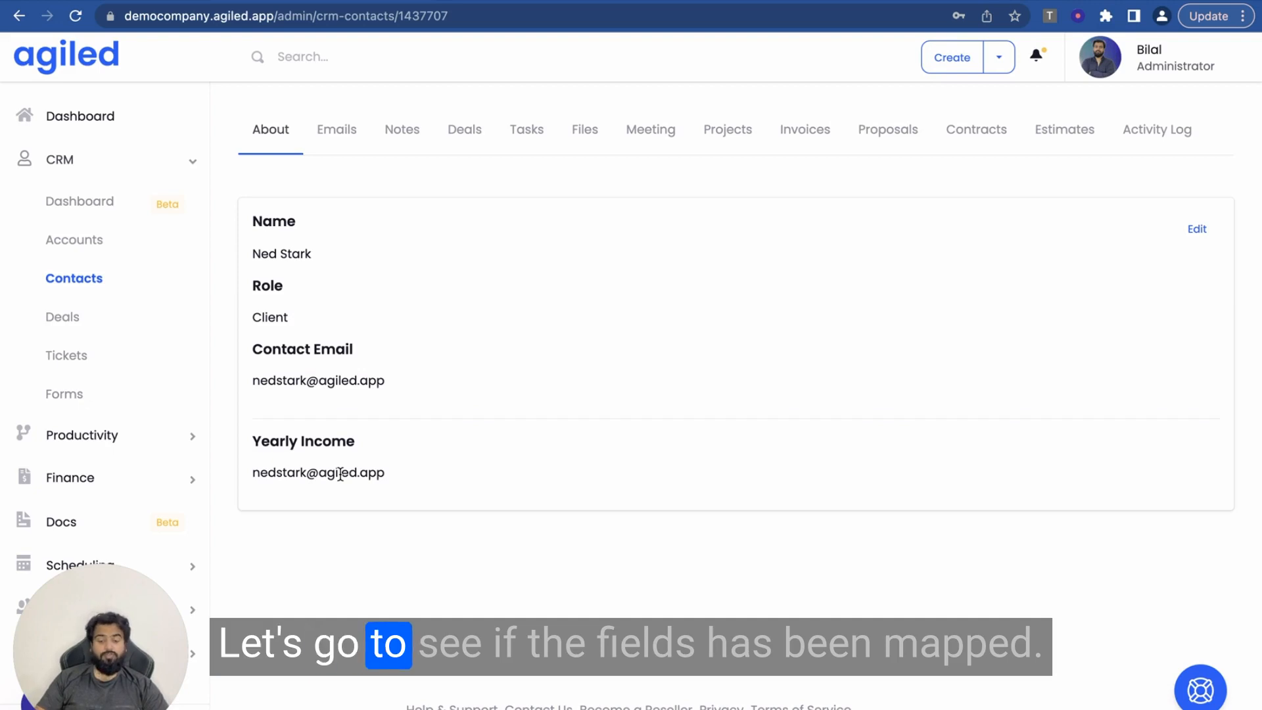